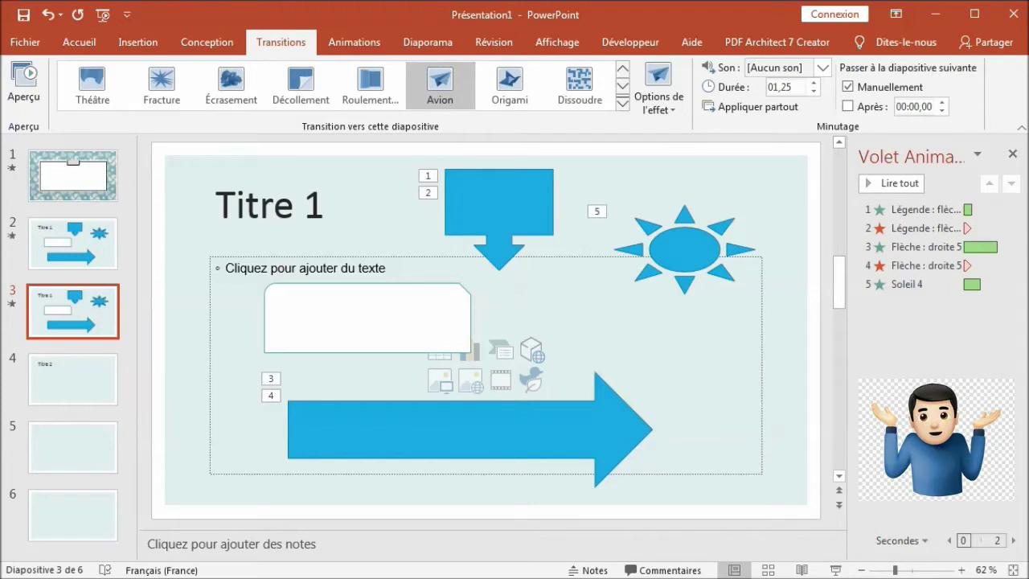
Preview slide 4's Barres aléatoires transition and move on to the Insertion commands
{"action": "left_click", "coordinate": [69, 358]}
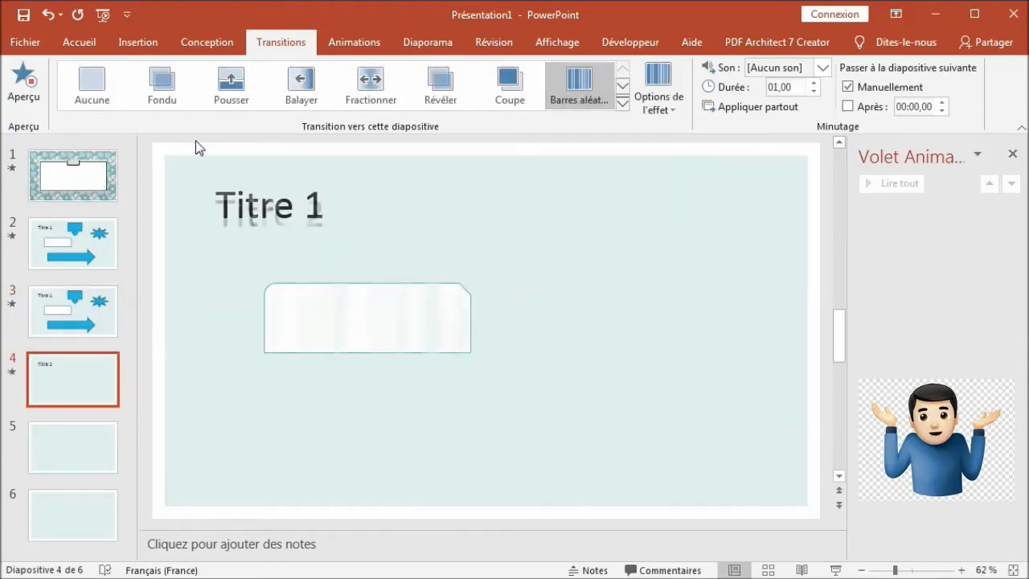
{"action": "left_click", "coordinate": [121, 41]}
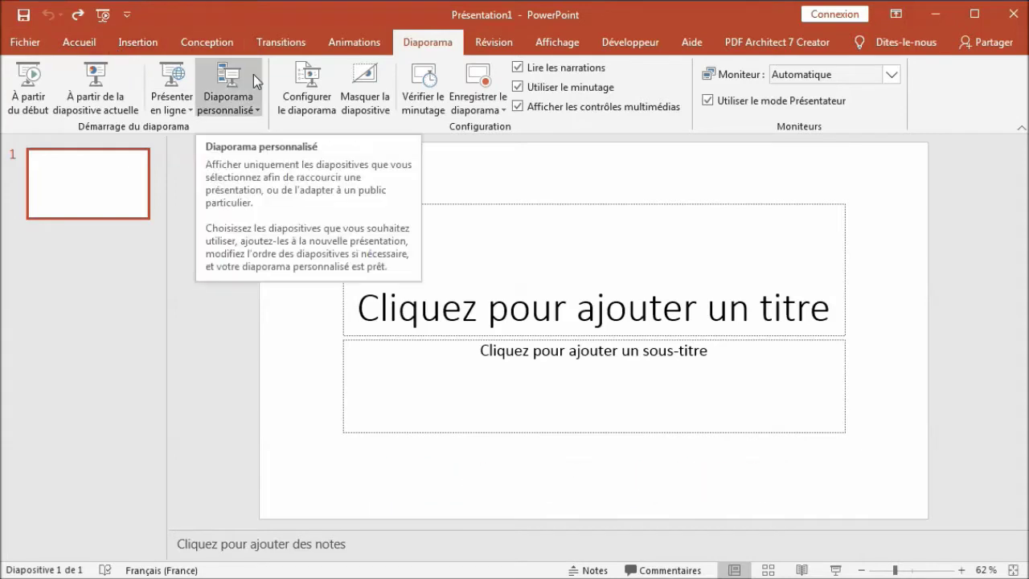
Cycle through the Accueil, Insertion, Conception, Transitions and Animations tabs, finishing on Conception
{"action": "left_click", "coordinate": [53, 44]}
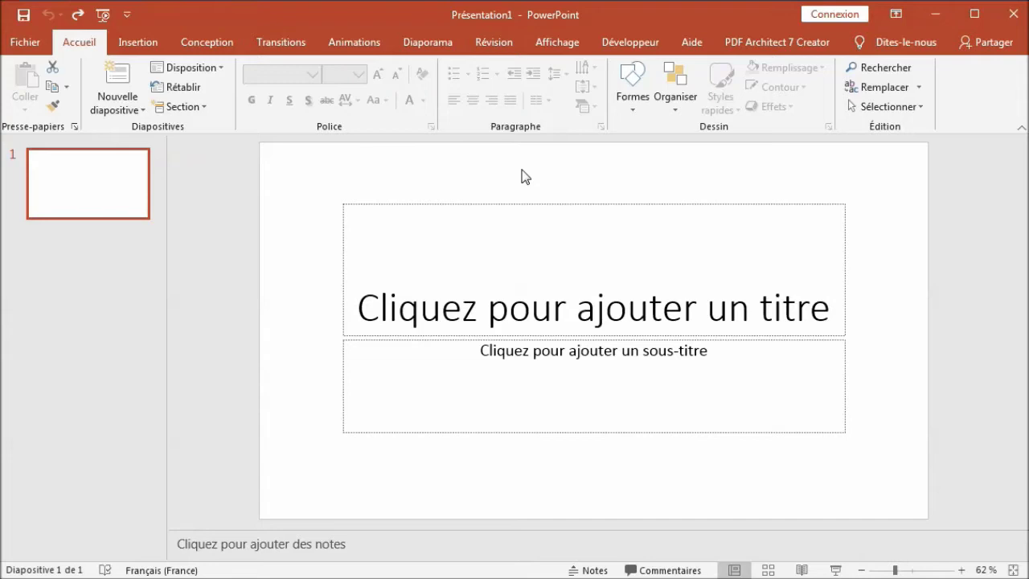
{"action": "left_click", "coordinate": [139, 45]}
{"action": "left_click", "coordinate": [199, 47]}
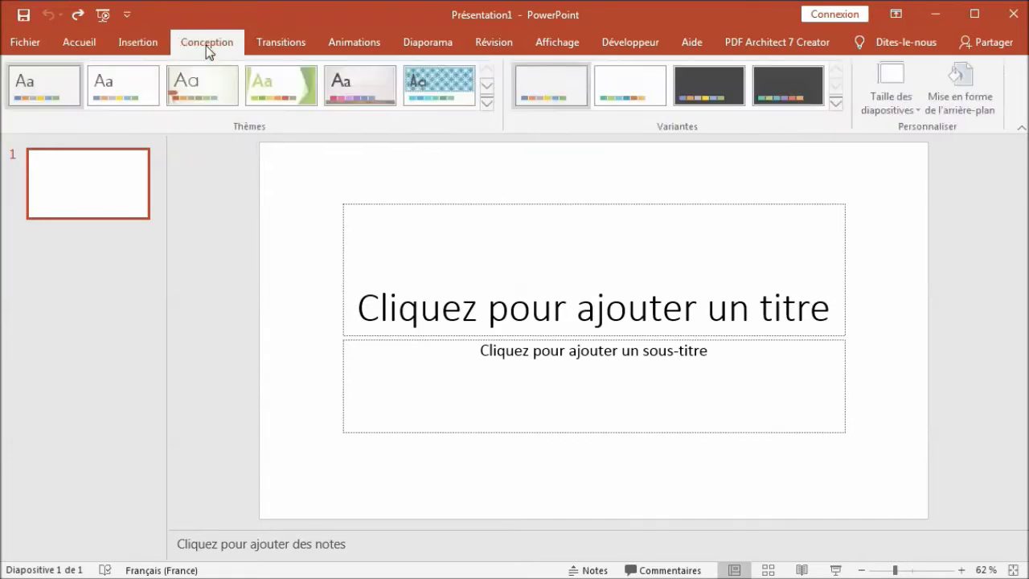
{"action": "left_click", "coordinate": [282, 44]}
{"action": "left_click", "coordinate": [375, 47]}
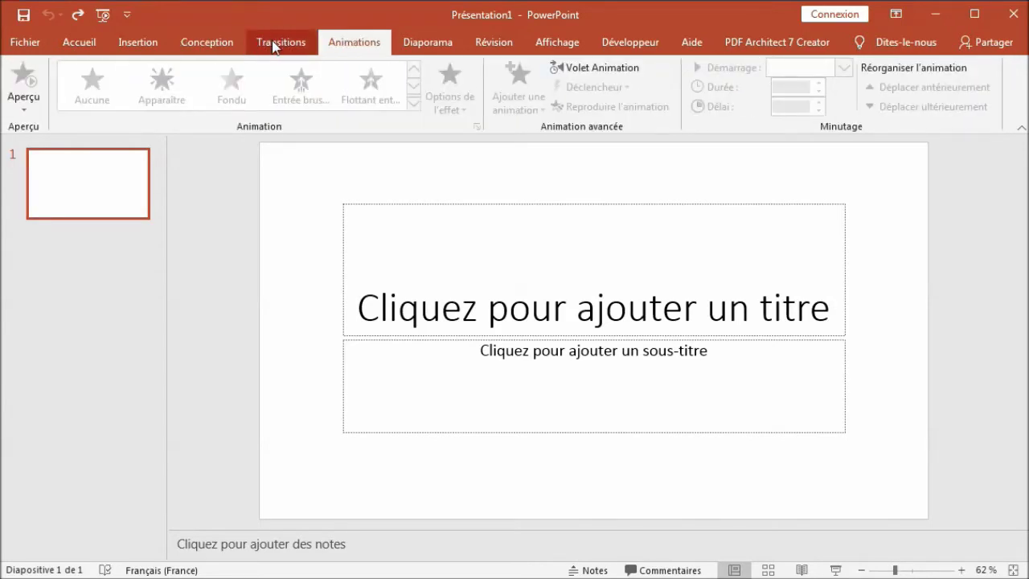
{"action": "left_click", "coordinate": [277, 45]}
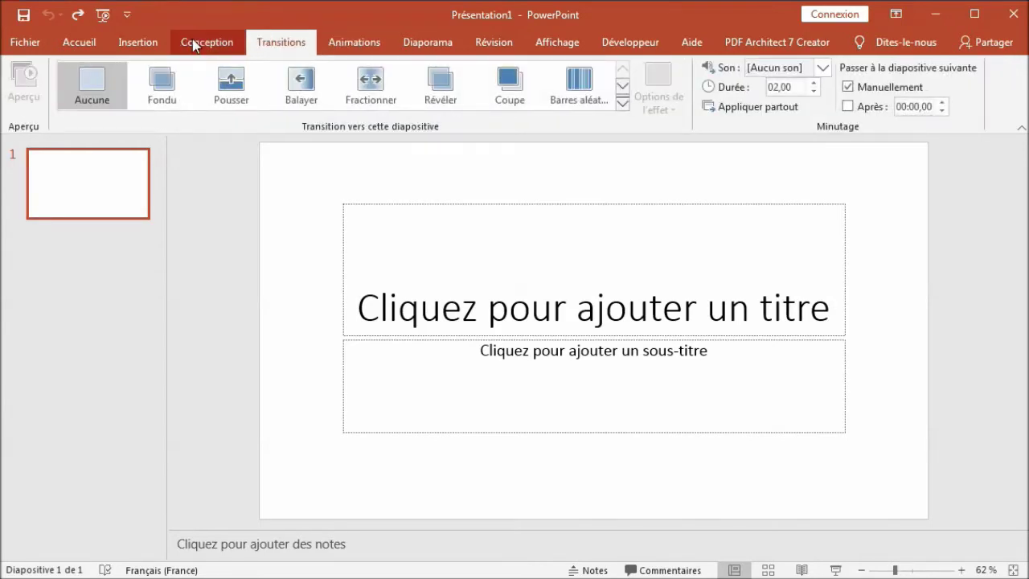
{"action": "left_click", "coordinate": [192, 44]}
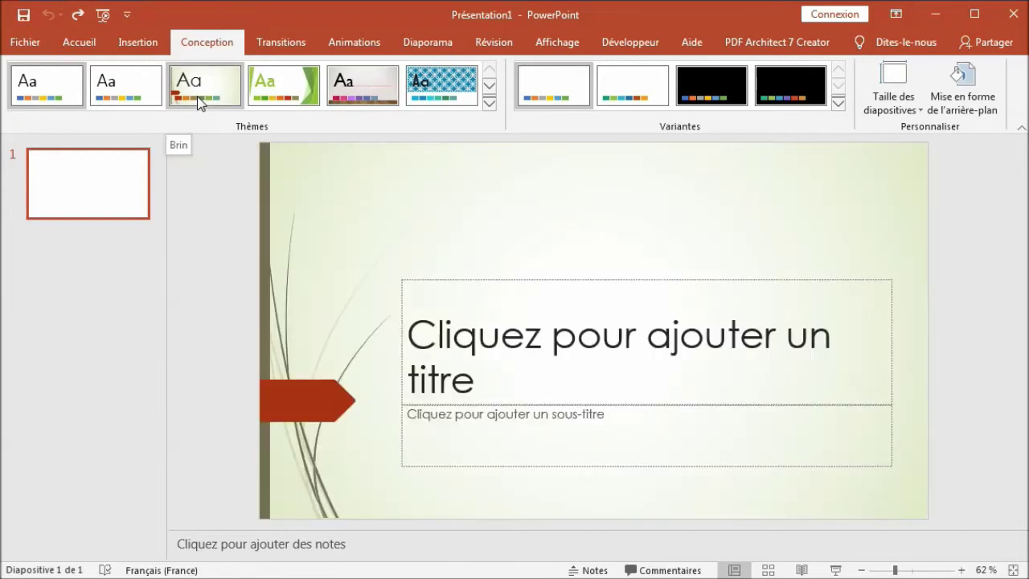
Try the Brin, green, and white-and-burgundy themes on the title slide
{"action": "left_click", "coordinate": [199, 100]}
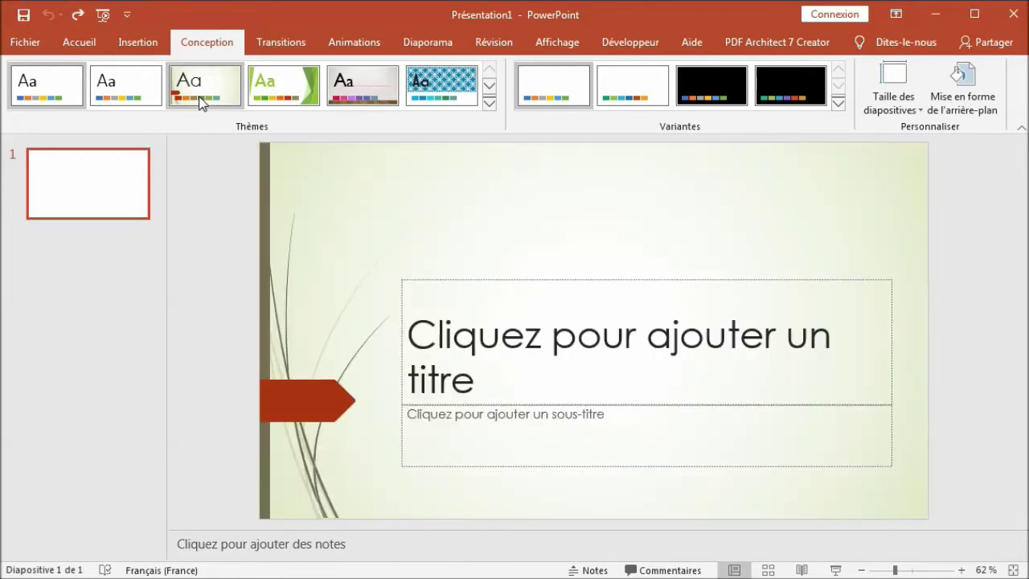
{"action": "left_click", "coordinate": [489, 87]}
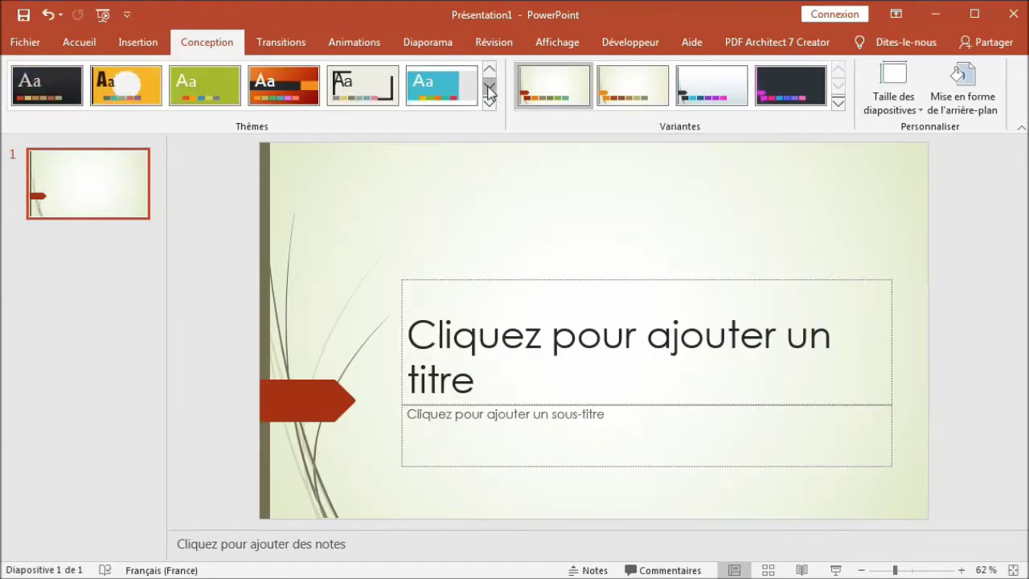
{"action": "left_click", "coordinate": [197, 81]}
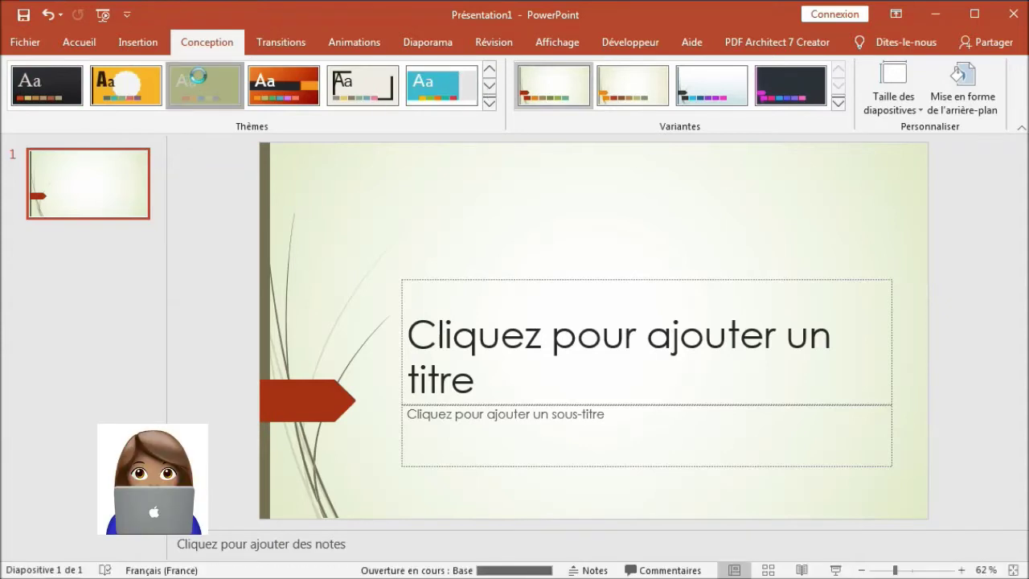
{"action": "left_click", "coordinate": [489, 87]}
{"action": "left_click", "coordinate": [362, 85]}
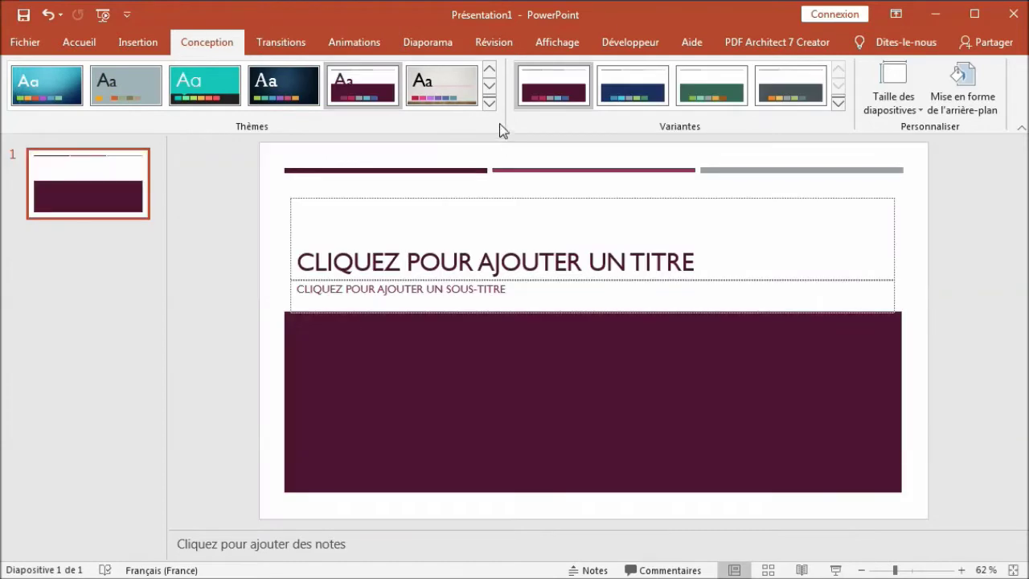
Apply the teal leaf-patterned theme from the full Thèmes gallery
{"action": "left_click", "coordinate": [490, 102]}
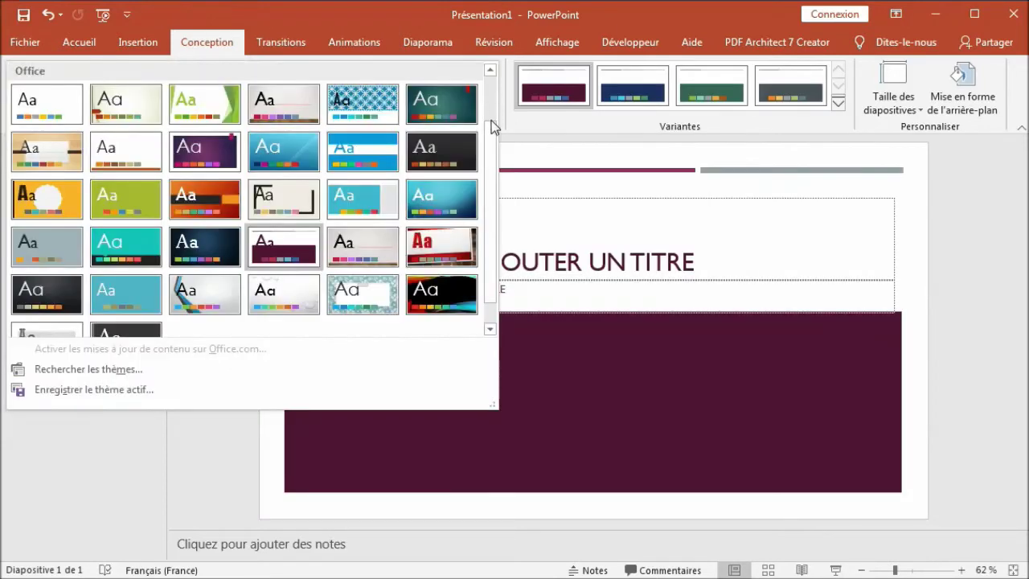
{"action": "left_click_drag", "start_coordinate": [492, 182], "coordinate": [494, 230]}
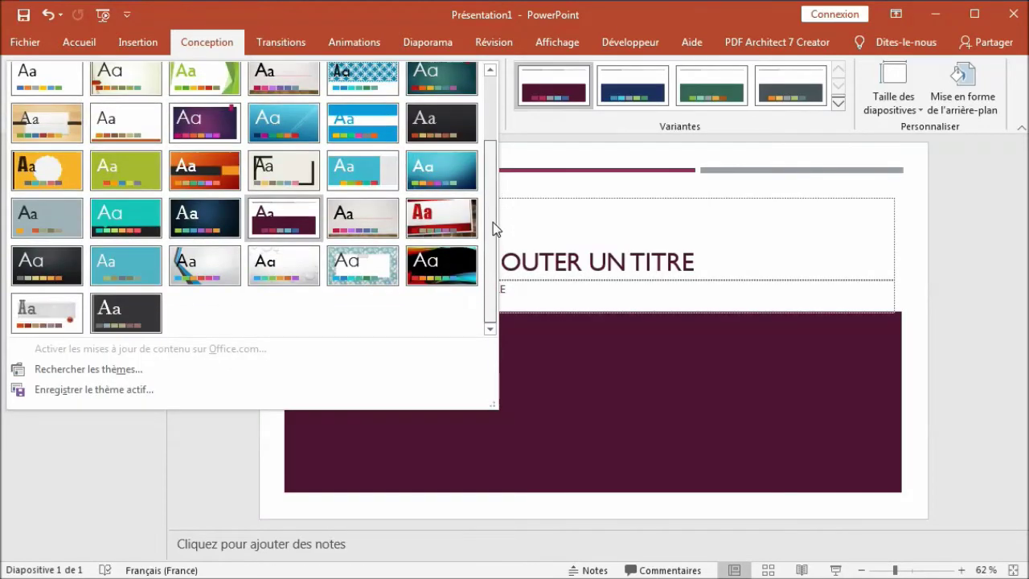
{"action": "left_click", "coordinate": [350, 267]}
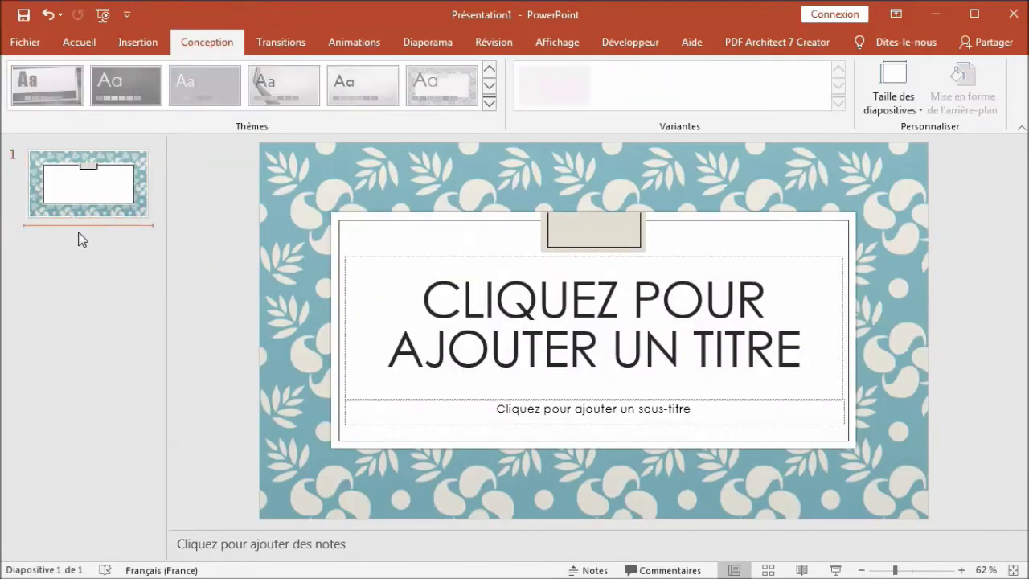
Insert a title-and-content slide after the title slide and compare the two slides
{"action": "right_click", "coordinate": [78, 232]}
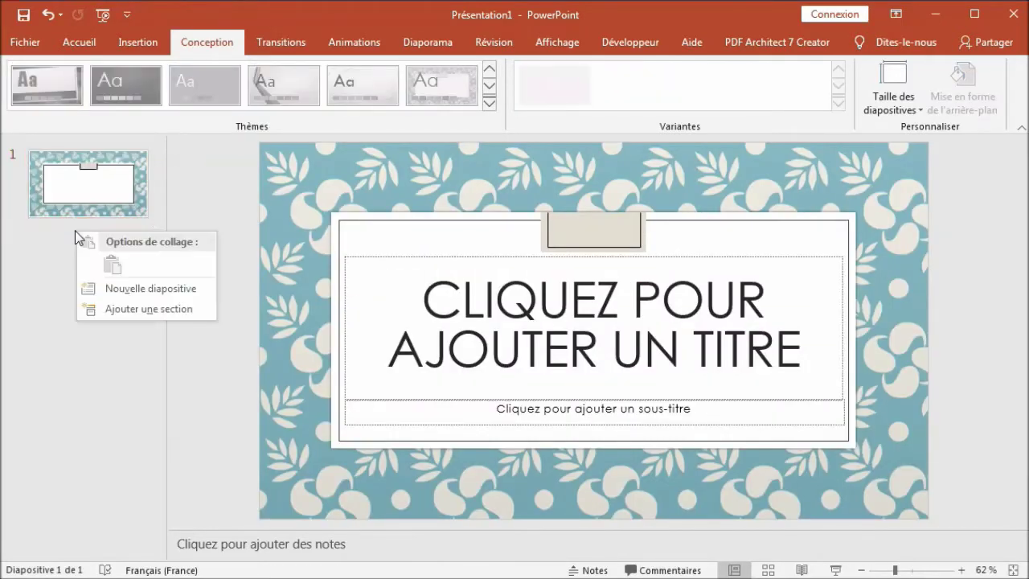
{"action": "left_click", "coordinate": [153, 289]}
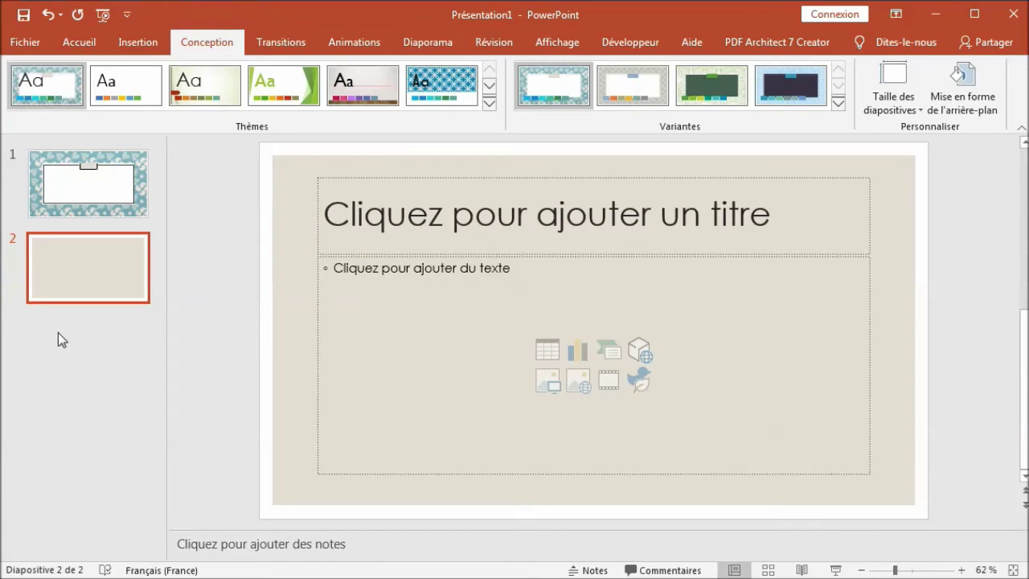
{"action": "left_click", "coordinate": [75, 325]}
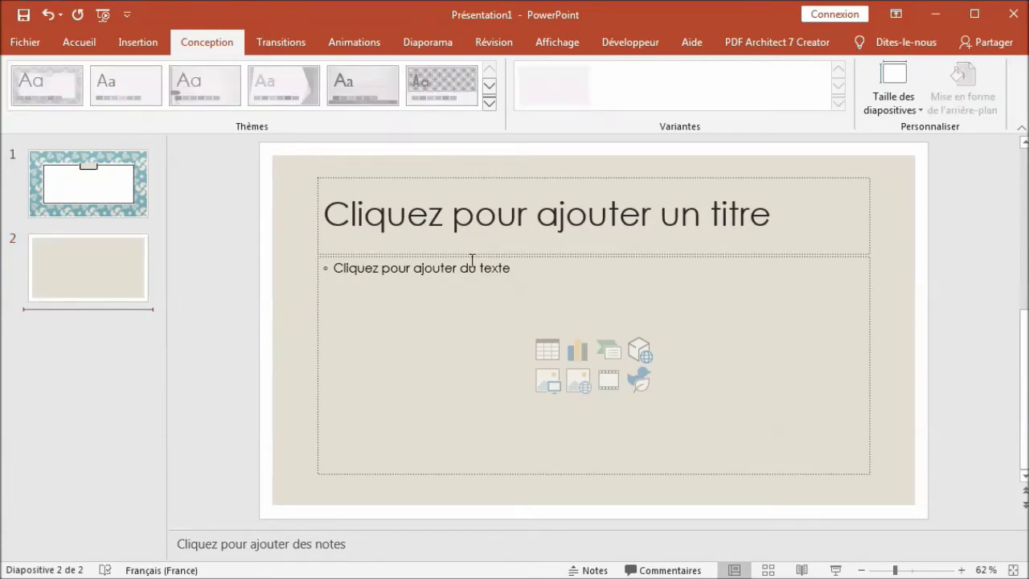
{"action": "left_click", "coordinate": [102, 210]}
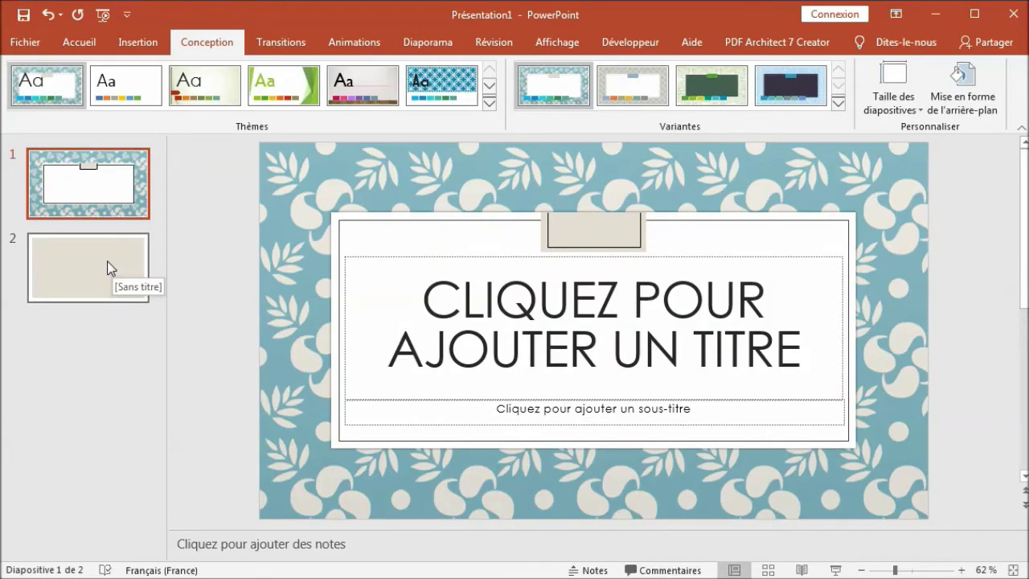
{"action": "left_click", "coordinate": [111, 268]}
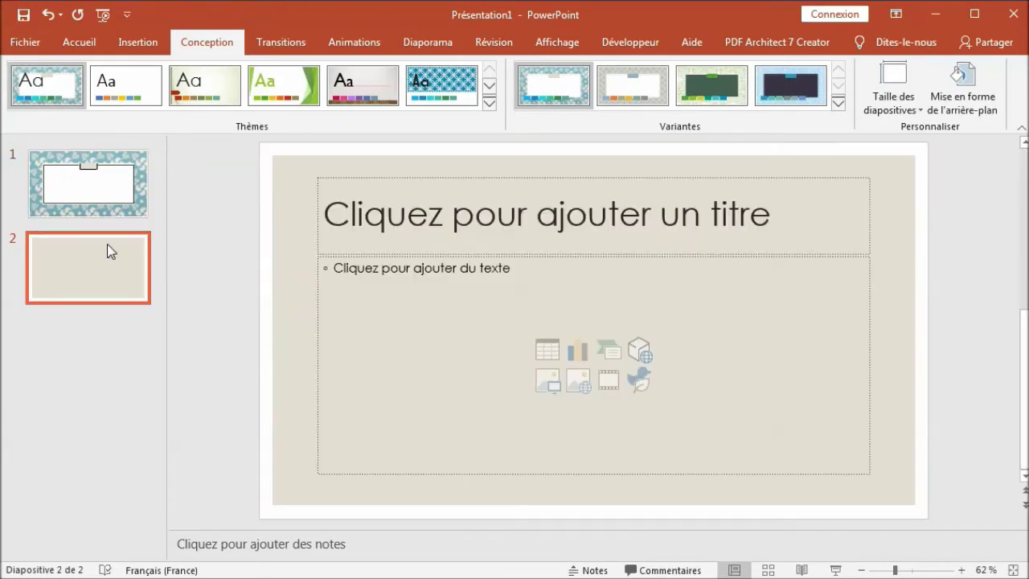
{"action": "left_click", "coordinate": [99, 210]}
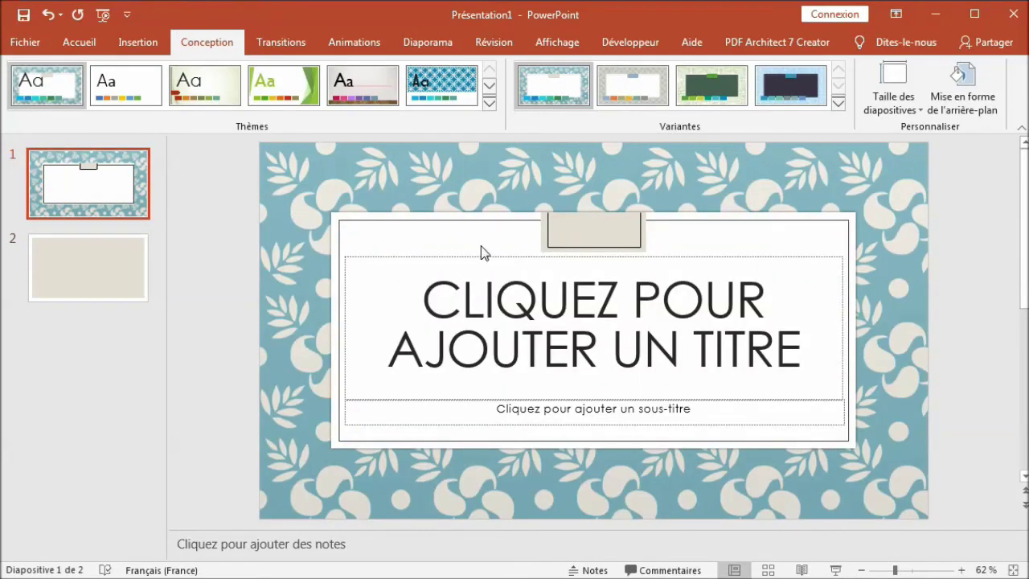
{"action": "left_click", "coordinate": [129, 287]}
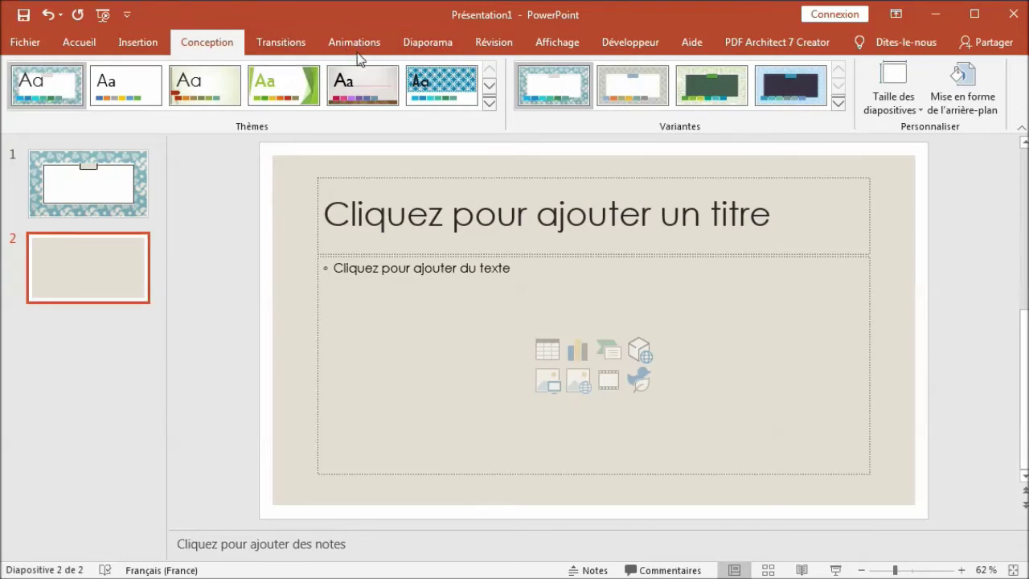
{"action": "left_click", "coordinate": [557, 45]}
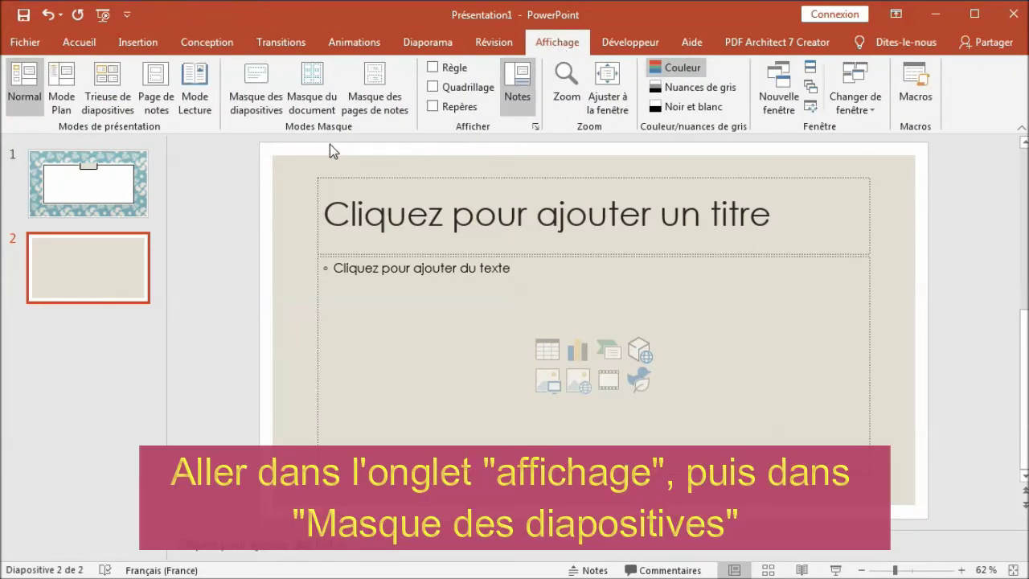
Switch to Slide Master view from the Affichage tab
{"action": "left_click", "coordinate": [258, 94]}
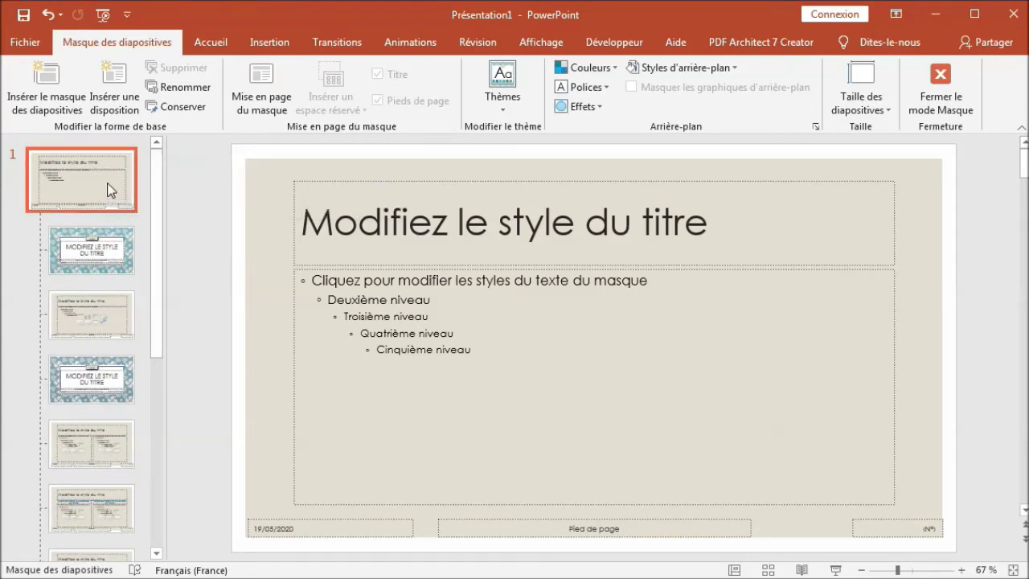
Fill the master's full-slide background shape with Bleu-vert, Accentuation6, plus clair 80 %
{"action": "left_click", "coordinate": [300, 166]}
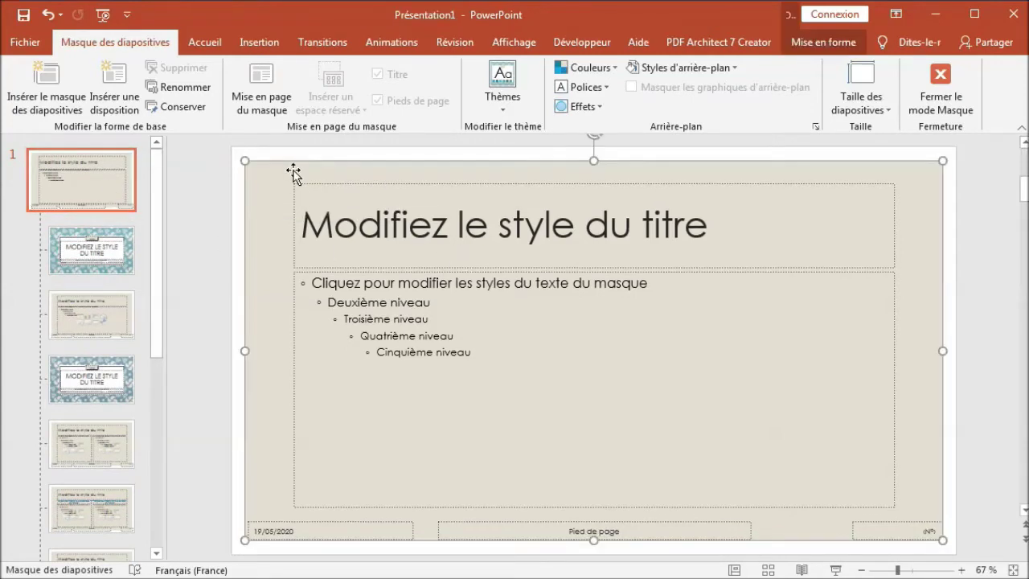
{"action": "key", "text": "Delete"}
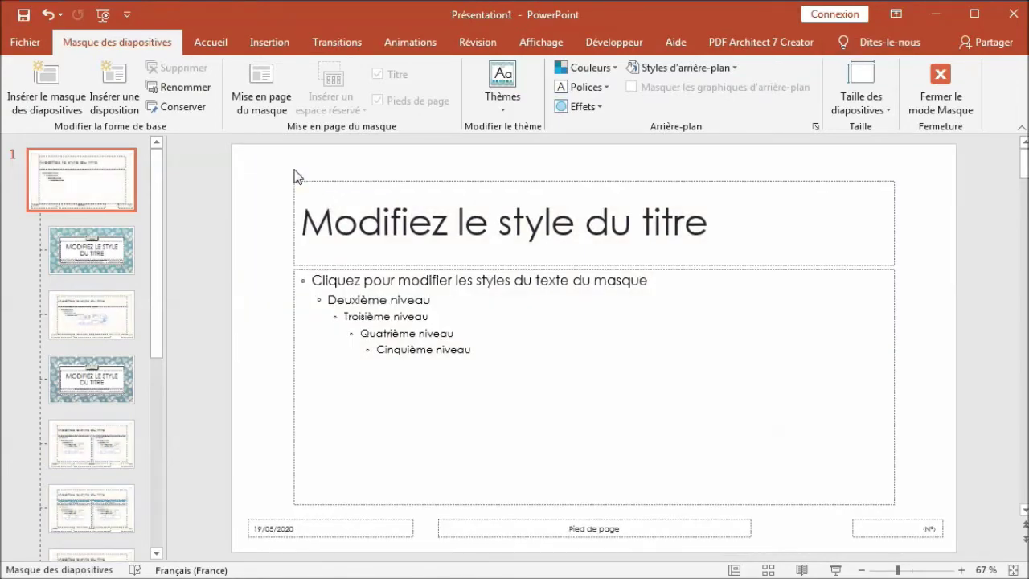
{"action": "key", "text": "ctrl+z"}
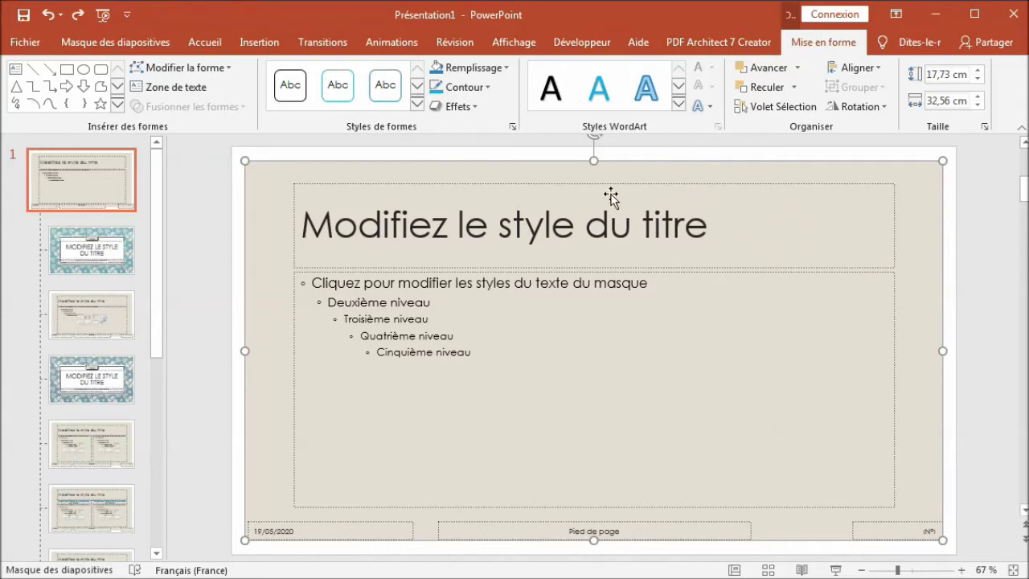
{"action": "left_click", "coordinate": [508, 69]}
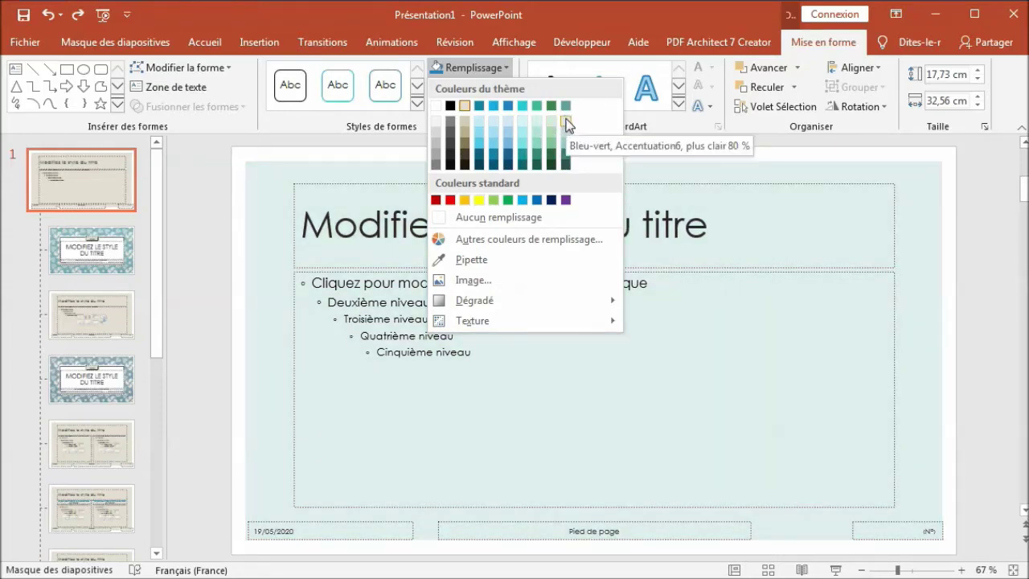
{"action": "left_click", "coordinate": [566, 123]}
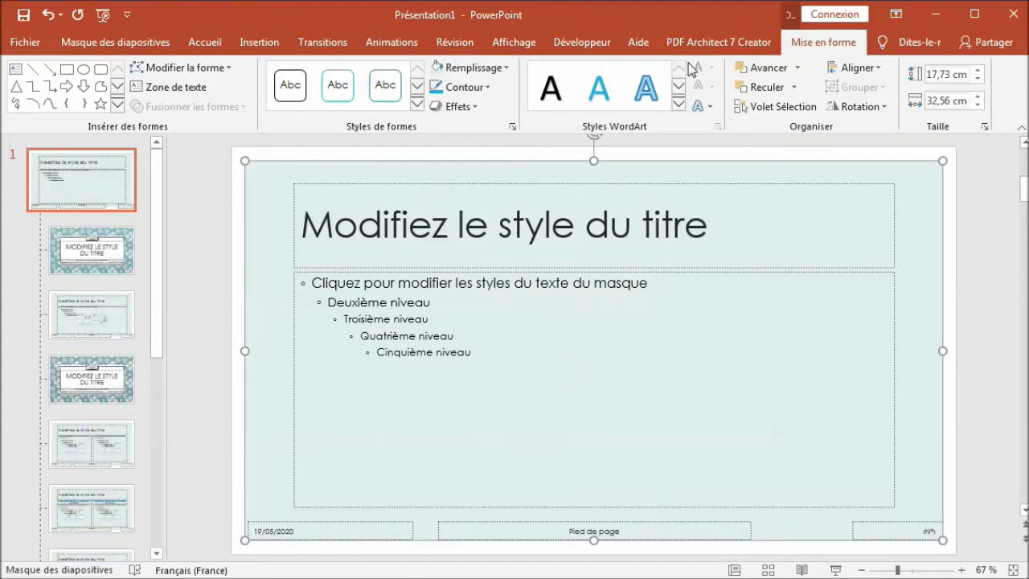
{"action": "left_click", "coordinate": [146, 44]}
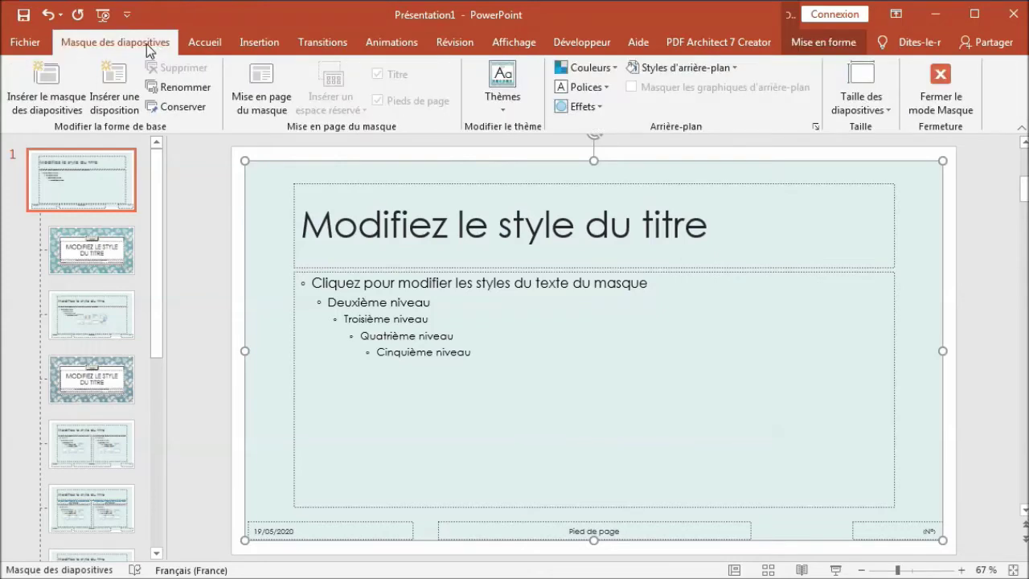
Close Master view and insert a new pale blue-green slide 3 after slide 2
{"action": "left_click", "coordinate": [957, 104]}
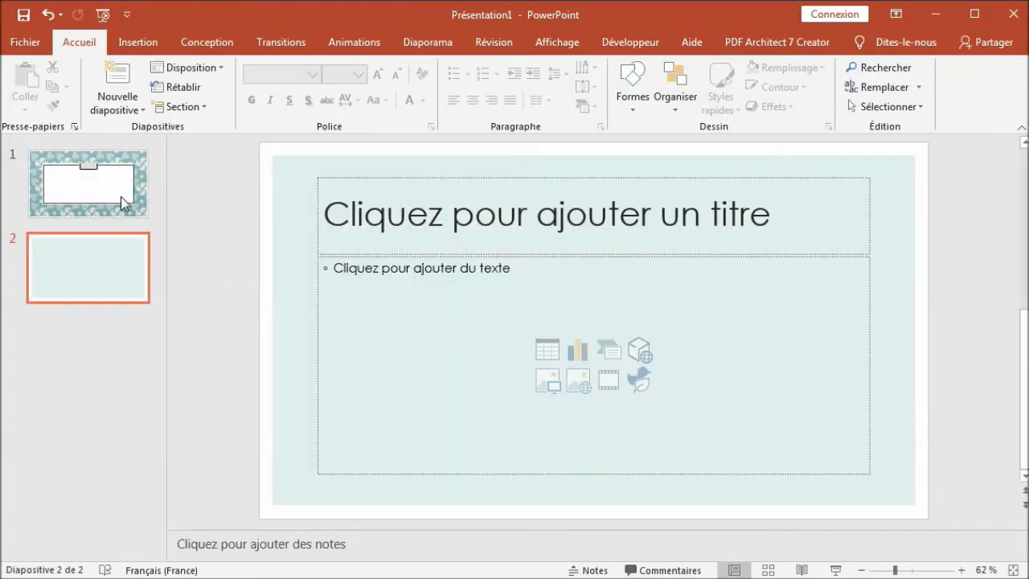
{"action": "left_click", "coordinate": [120, 195]}
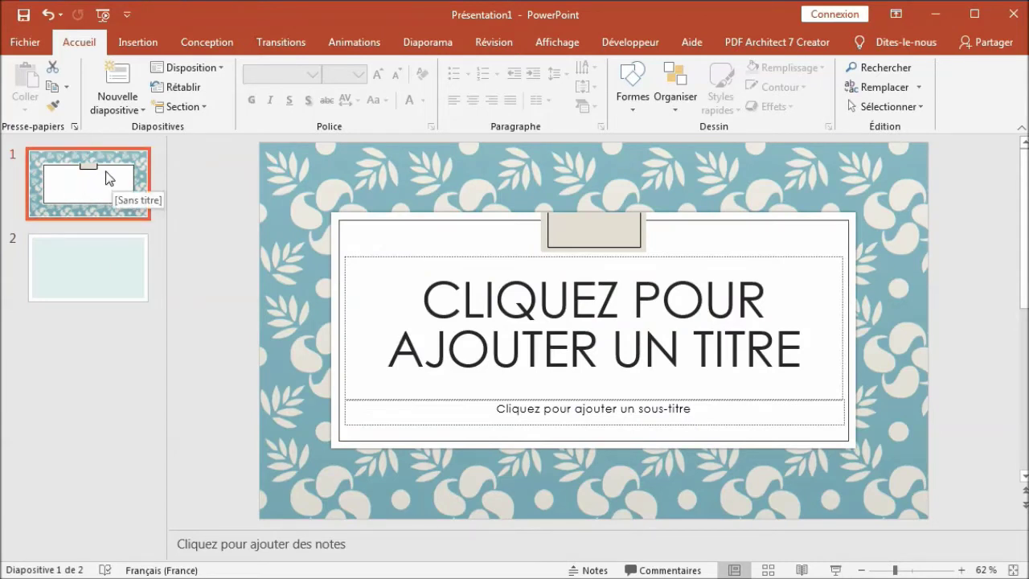
{"action": "left_click", "coordinate": [90, 265]}
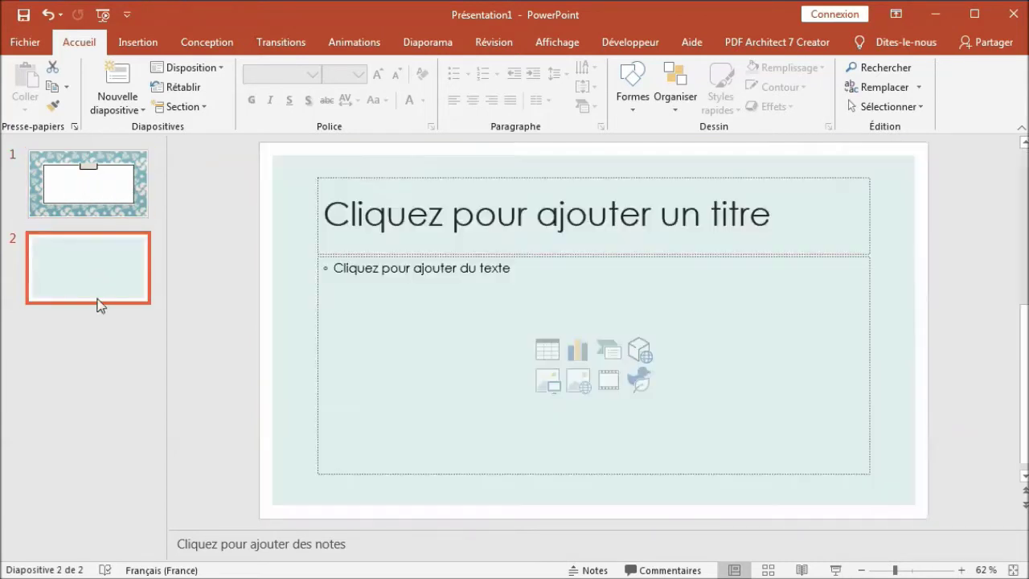
{"action": "right_click", "coordinate": [90, 320]}
{"action": "left_click", "coordinate": [75, 326]}
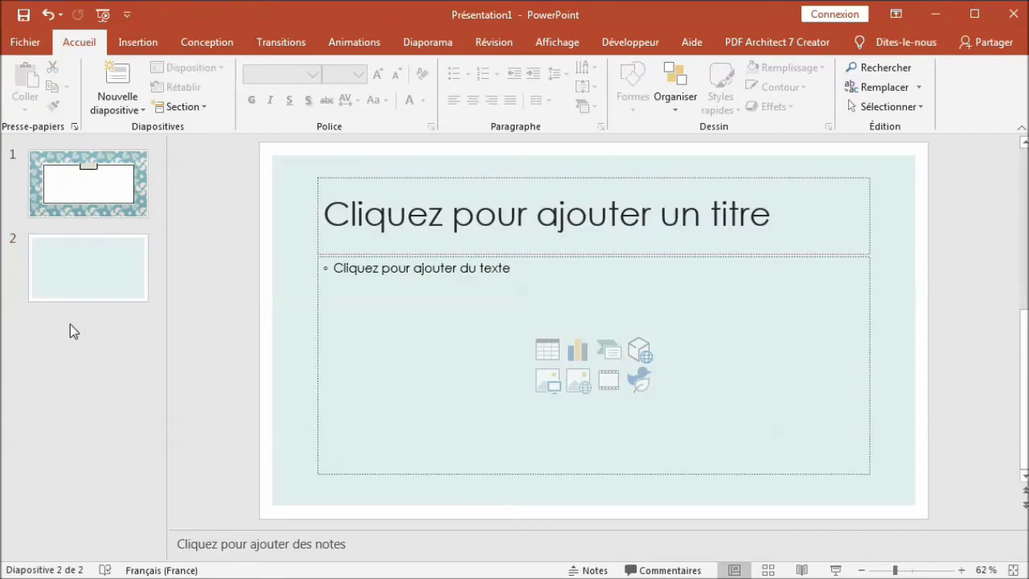
{"action": "right_click", "coordinate": [70, 324]}
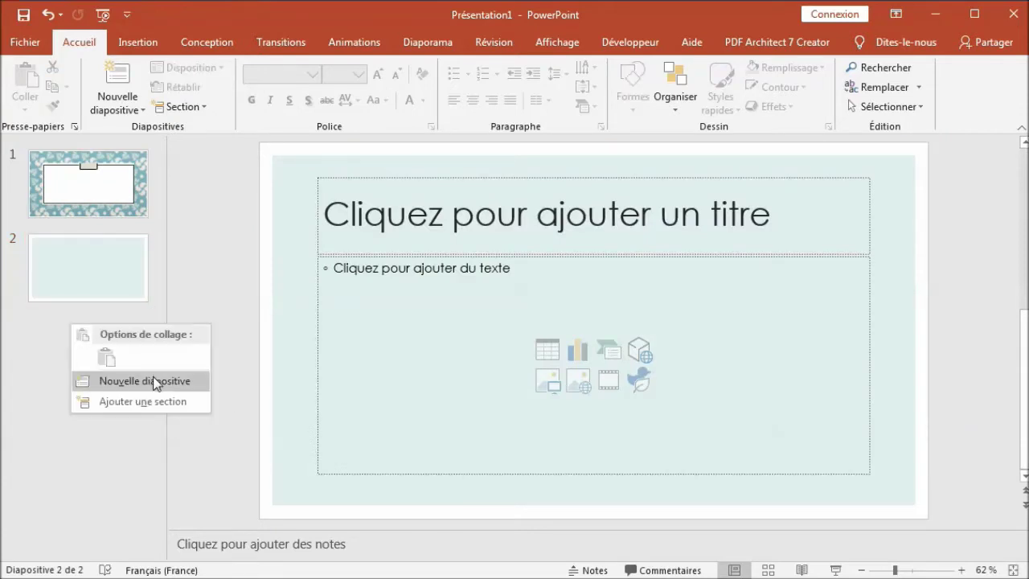
{"action": "left_click", "coordinate": [152, 381]}
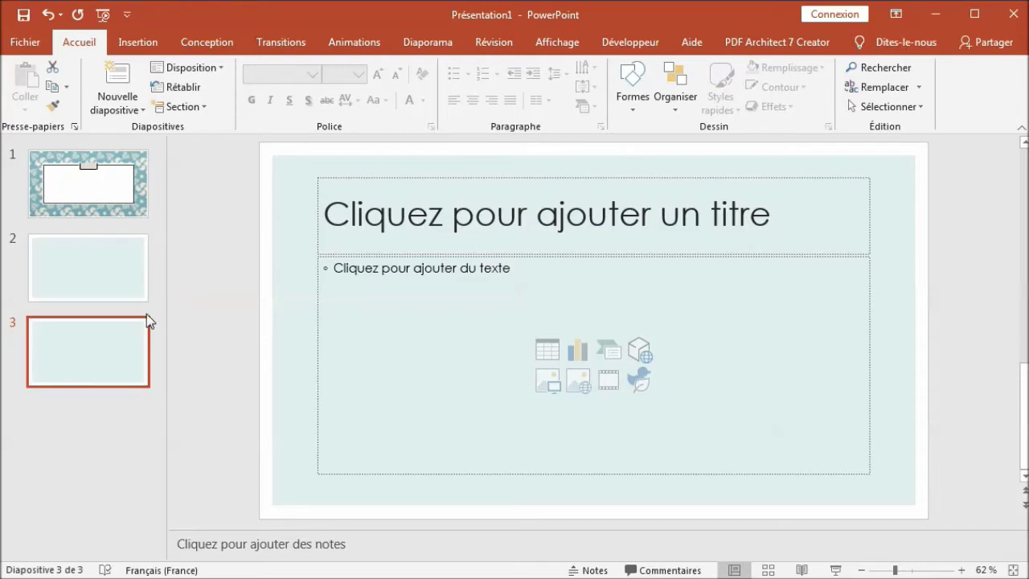
{"action": "left_click", "coordinate": [114, 197]}
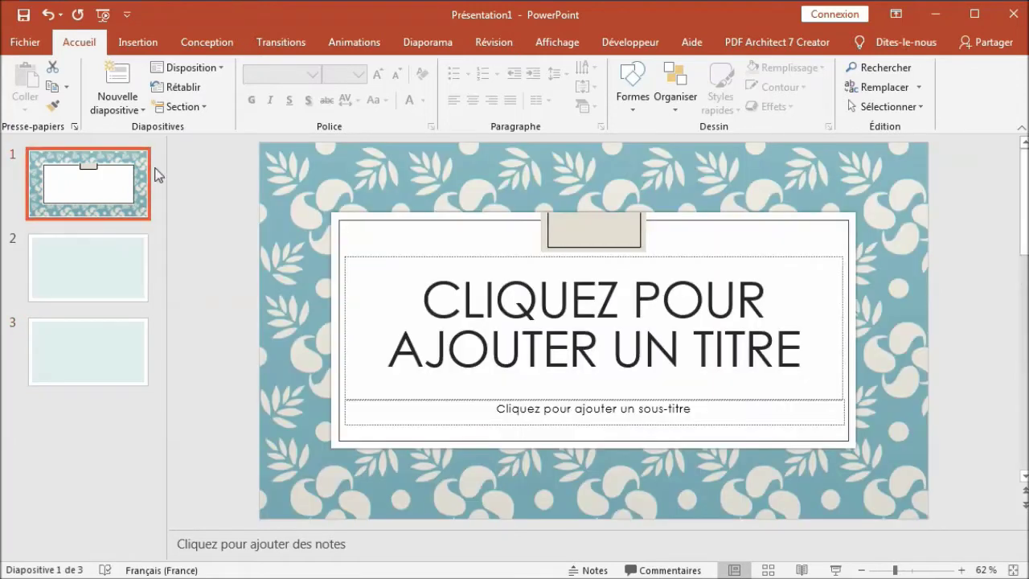
{"action": "left_click", "coordinate": [206, 42]}
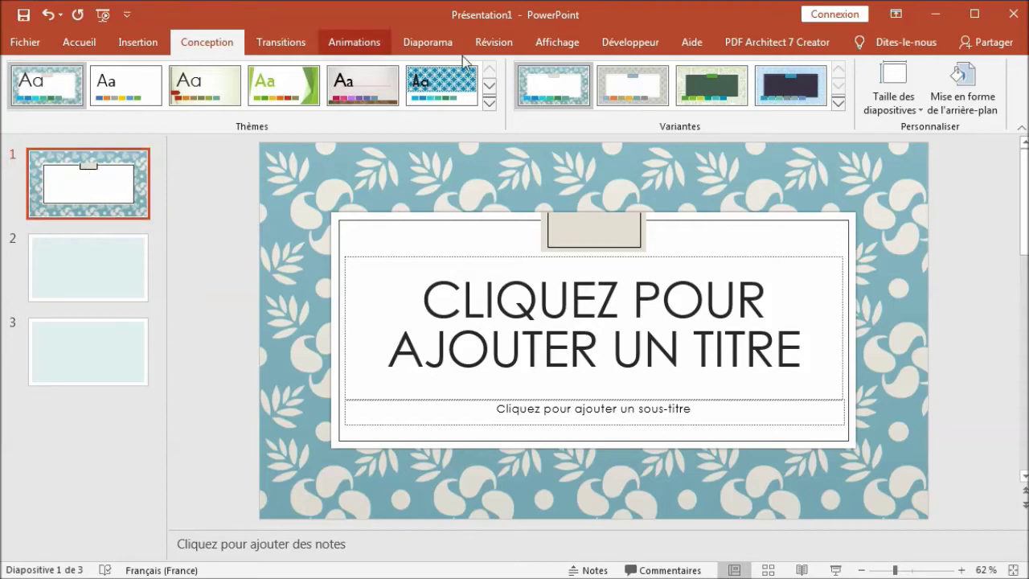
Nudge slide 2's title box up slightly and title the slide 'Titre 1'
{"action": "left_click", "coordinate": [560, 44]}
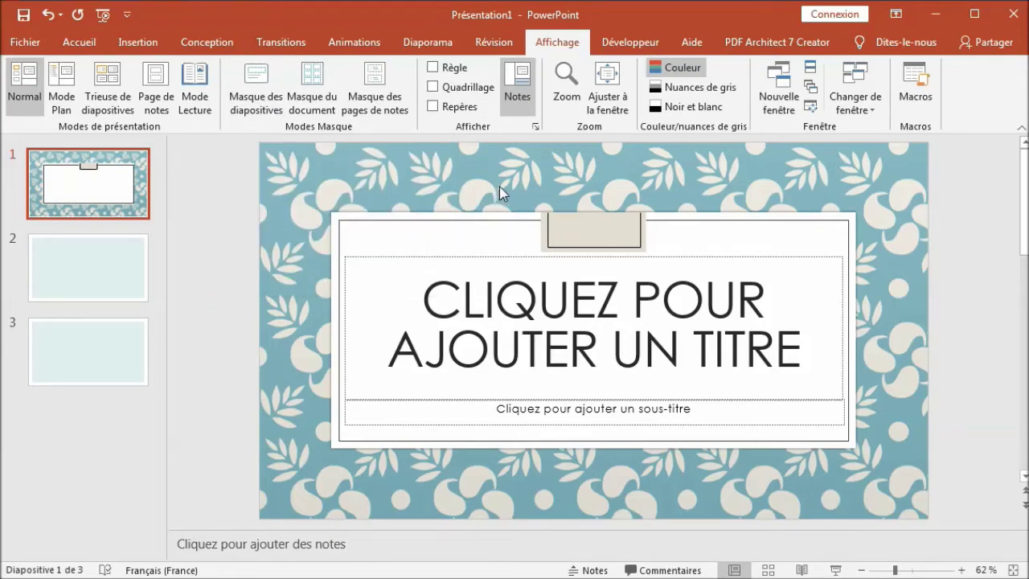
{"action": "left_click", "coordinate": [129, 276]}
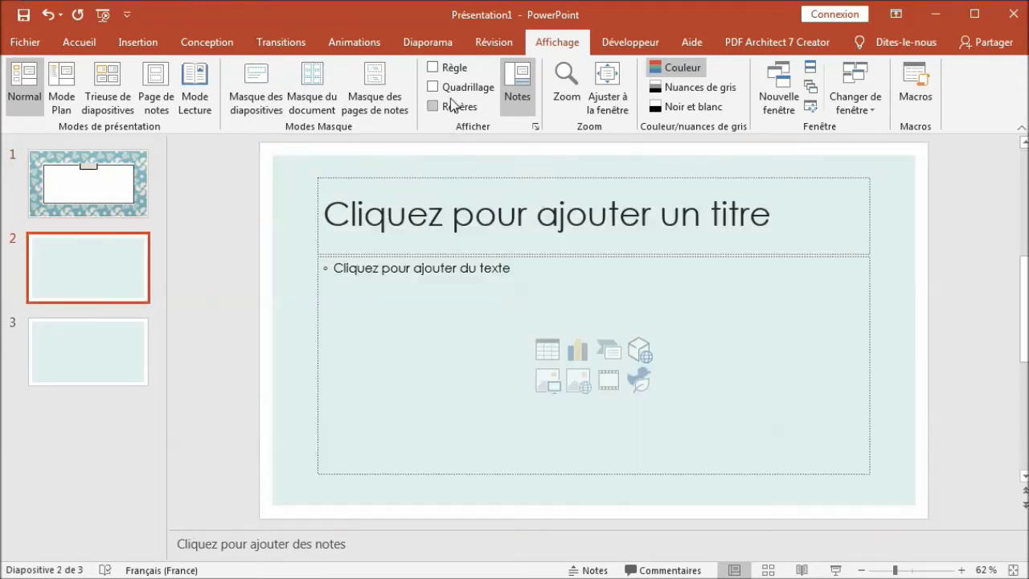
{"action": "left_click_drag", "start_coordinate": [510, 173], "coordinate": [508, 178]}
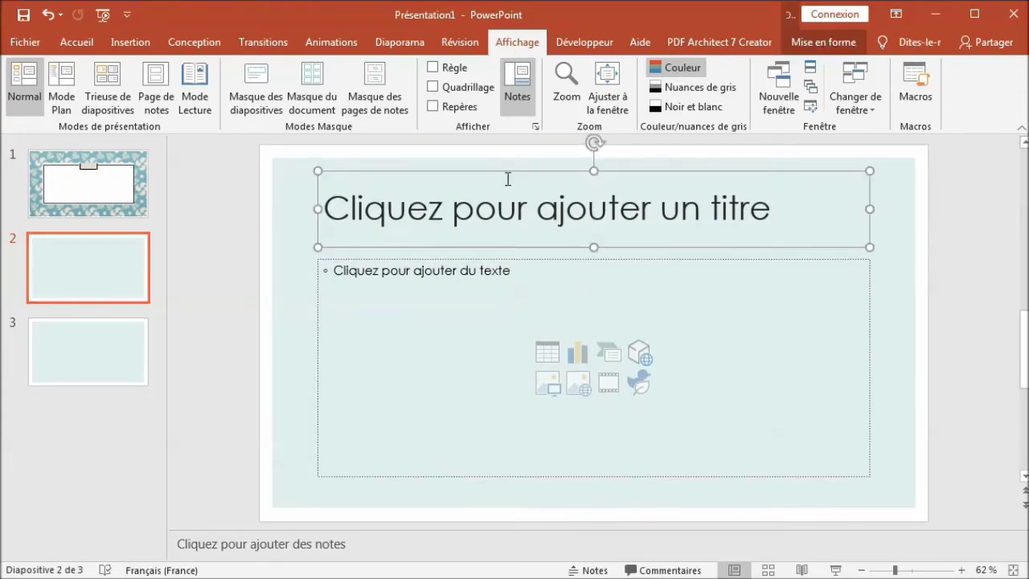
{"action": "left_click", "coordinate": [104, 339]}
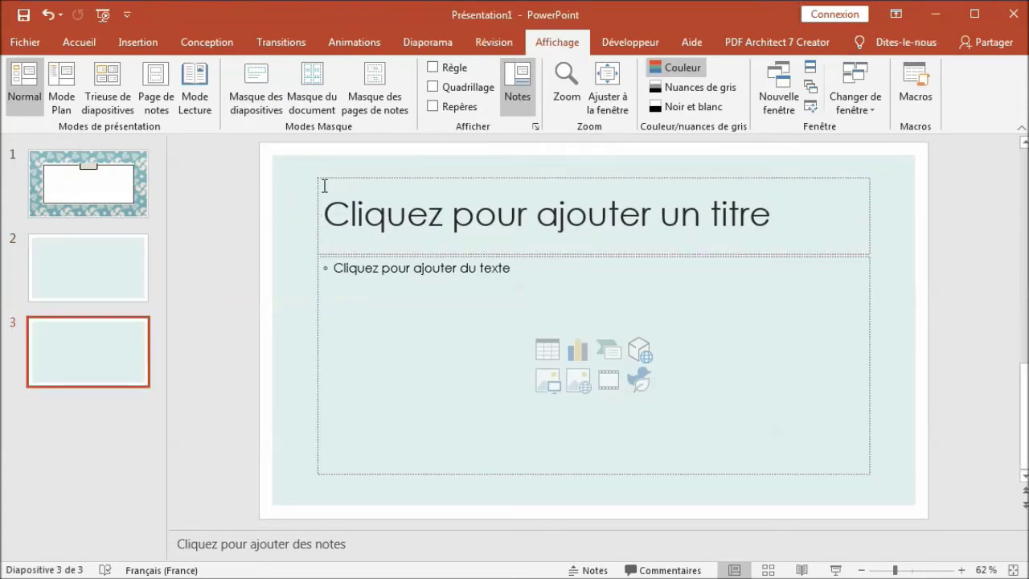
{"action": "left_click", "coordinate": [84, 288]}
{"action": "left_click", "coordinate": [367, 228]}
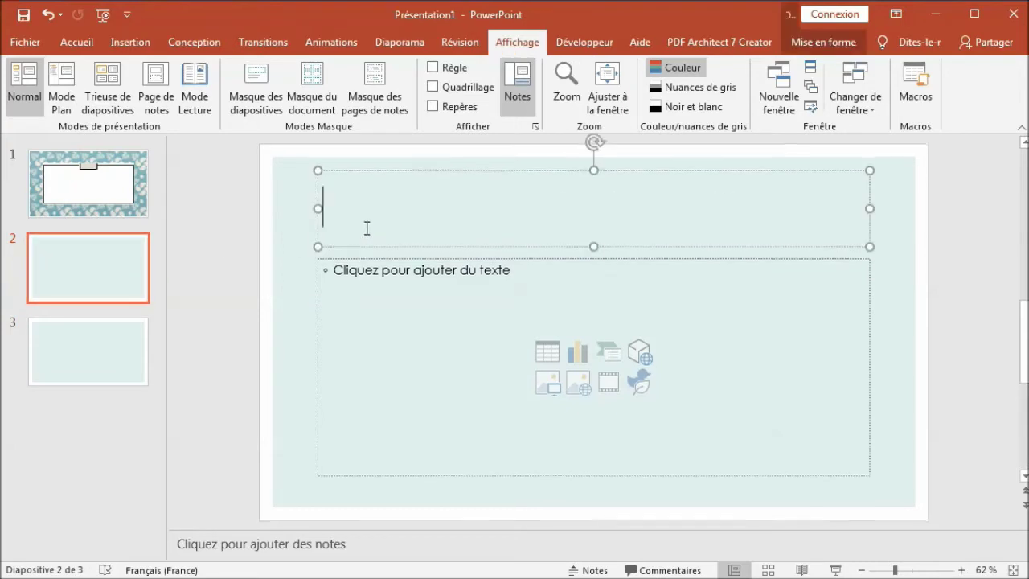
{"action": "type", "text": "Tit"}
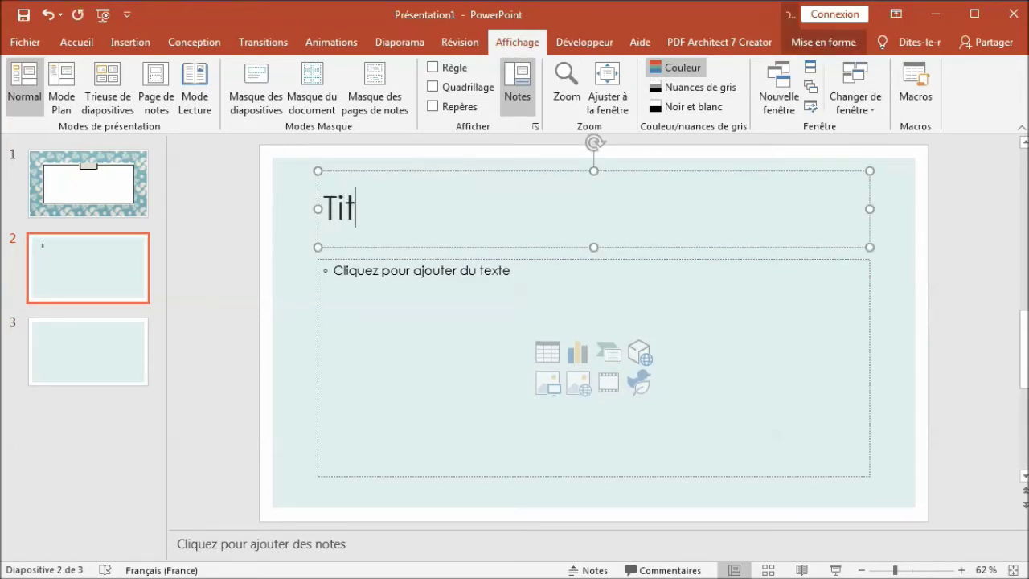
{"action": "type", "text": "re 1"}
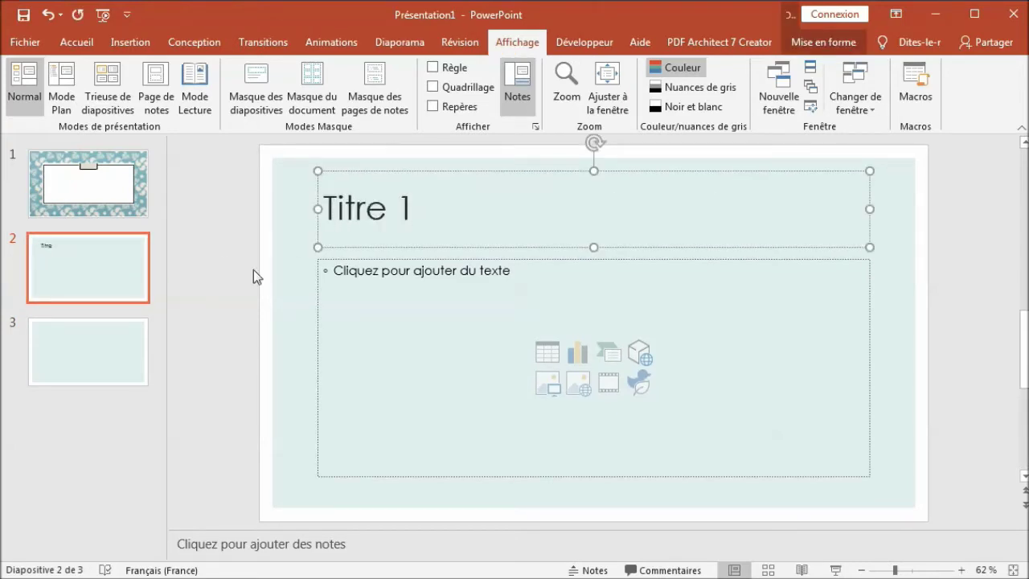
Title slide 3 'Titre 2', then reselect slide 2's title text
{"action": "left_click", "coordinate": [54, 372]}
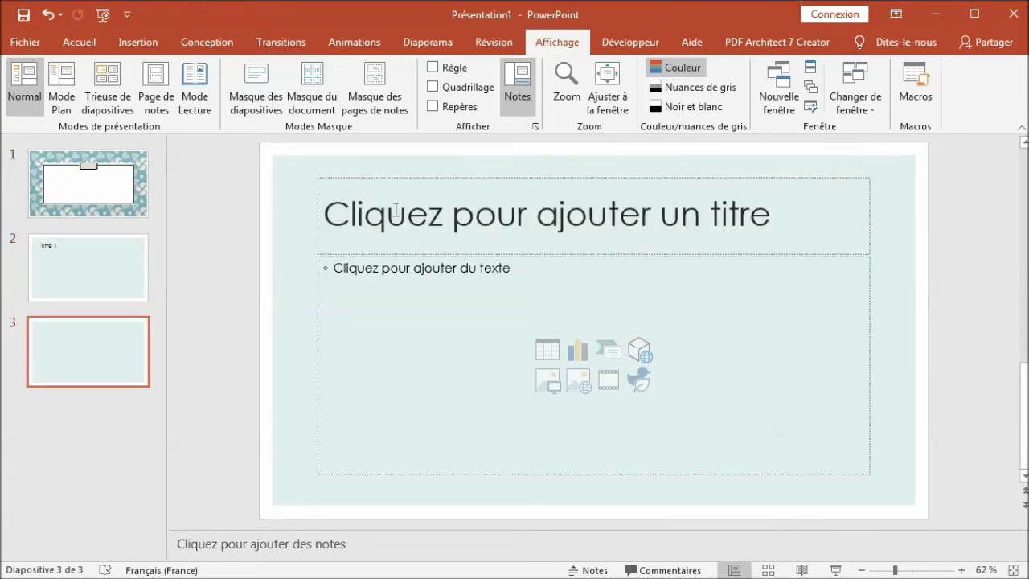
{"action": "left_click", "coordinate": [367, 164]}
{"action": "type", "text": "Titre 2"}
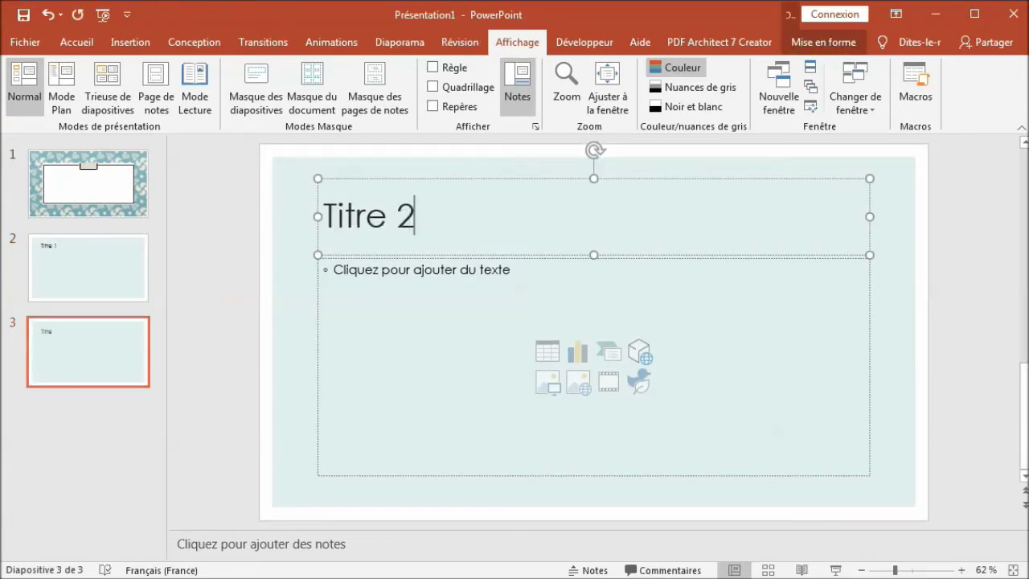
{"action": "left_click", "coordinate": [138, 271]}
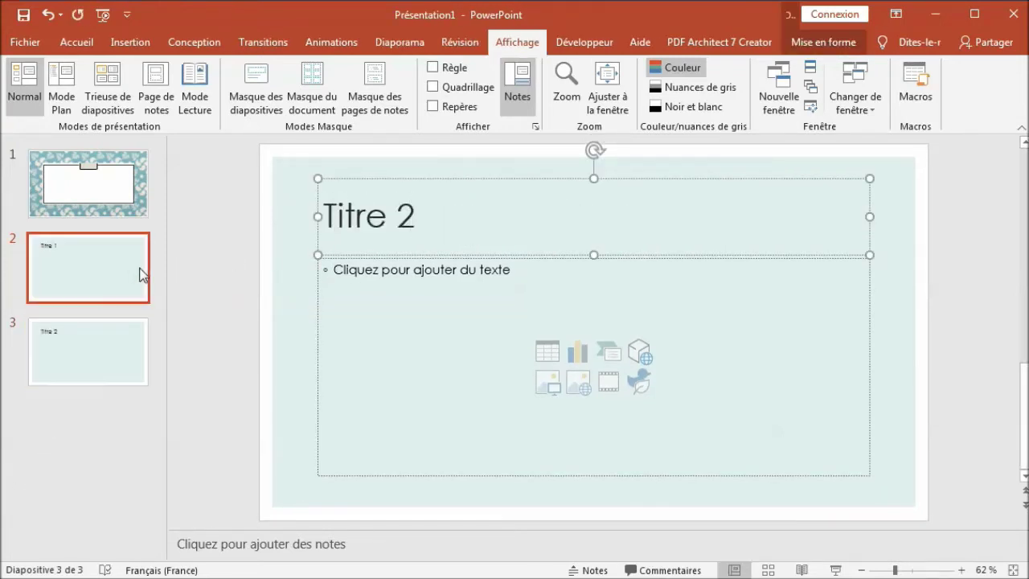
{"action": "left_click", "coordinate": [357, 211]}
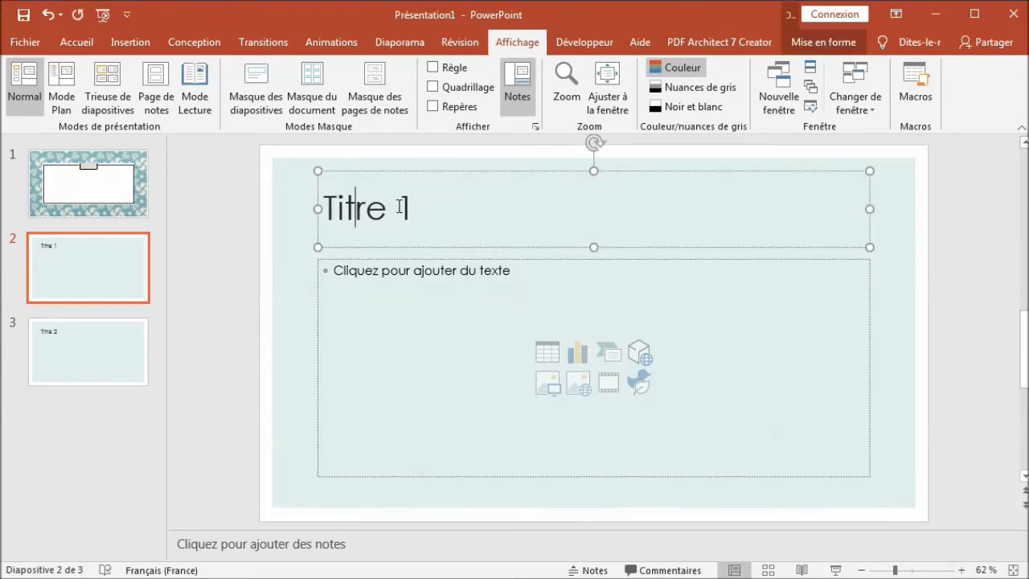
Change slide 2's title font to Calibri
{"action": "left_click", "coordinate": [81, 43]}
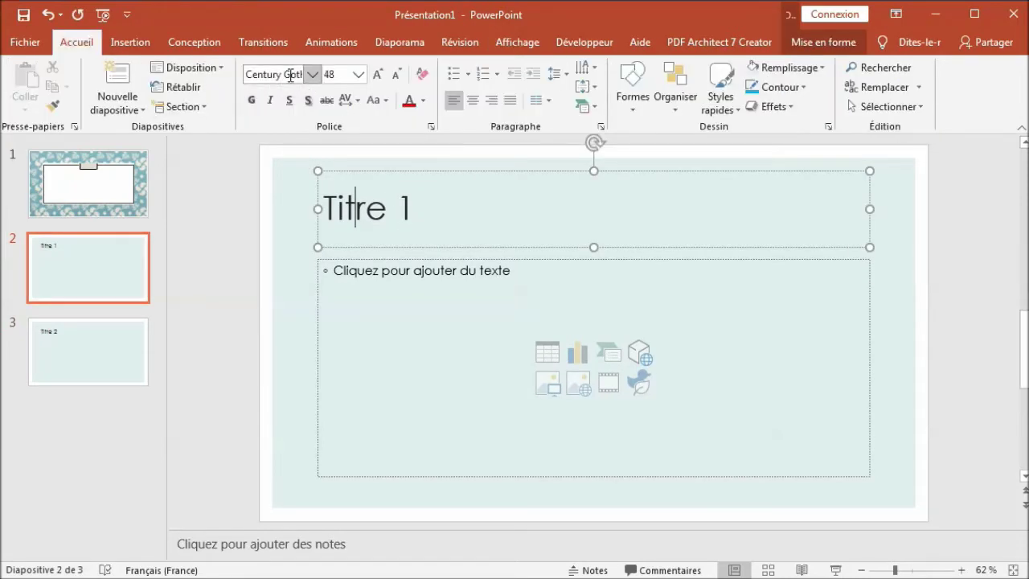
{"action": "left_click", "coordinate": [287, 75]}
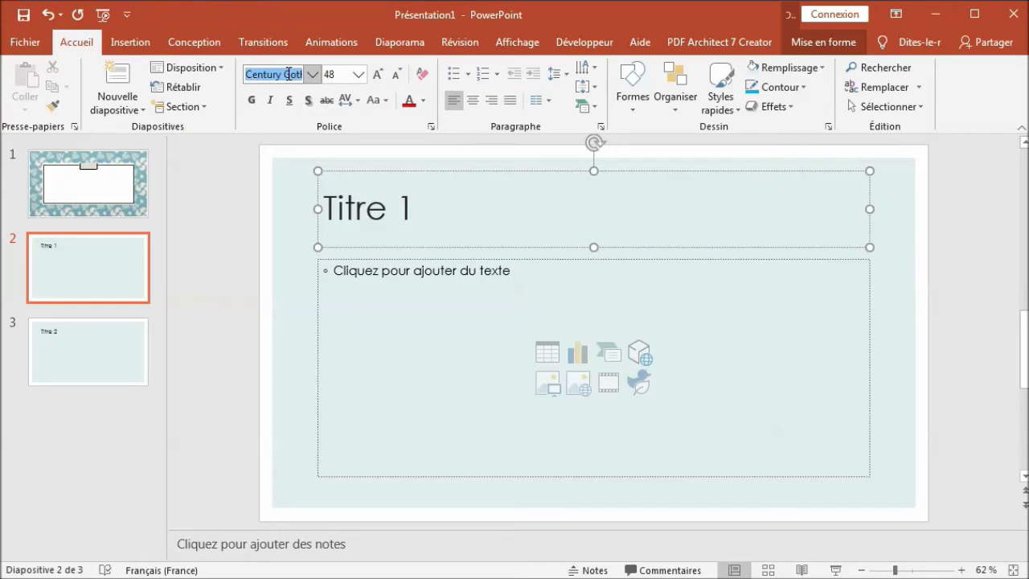
{"action": "type", "text": "Calibri"}
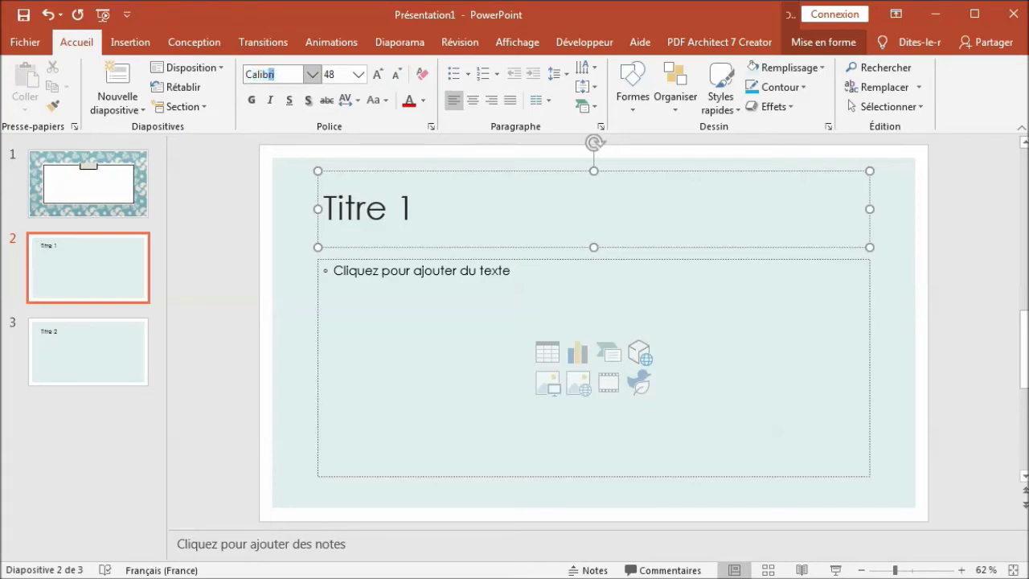
{"action": "key", "text": "Return"}
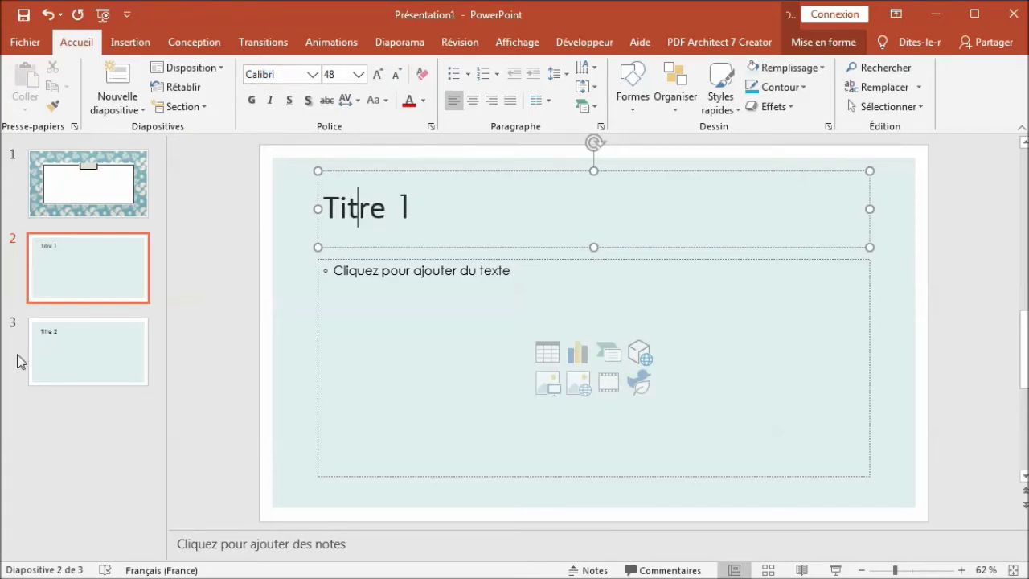
Add a new fourth content slide after slide 3 and select its title box
{"action": "left_click", "coordinate": [99, 339]}
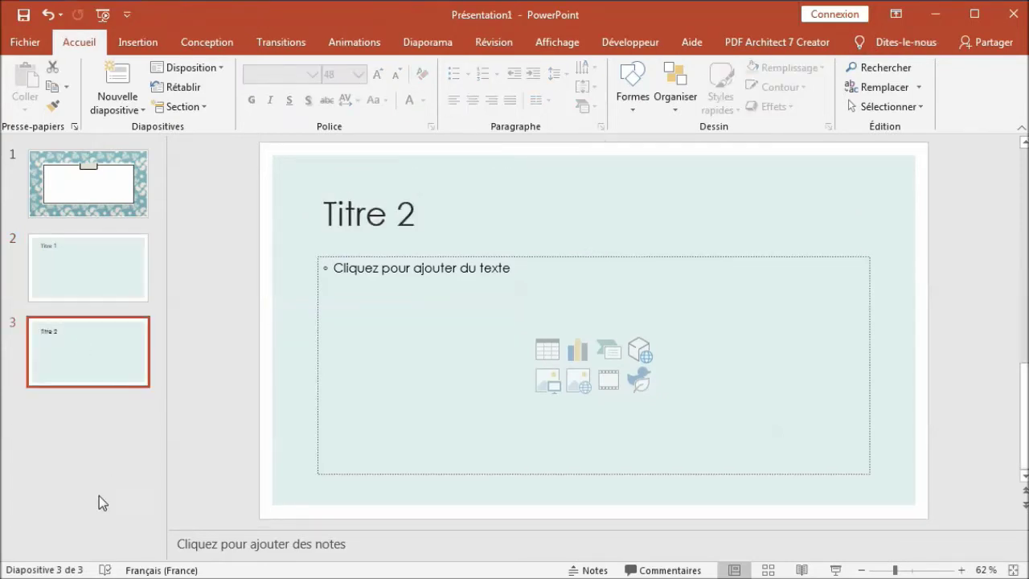
{"action": "right_click", "coordinate": [85, 418]}
{"action": "left_click", "coordinate": [141, 474]}
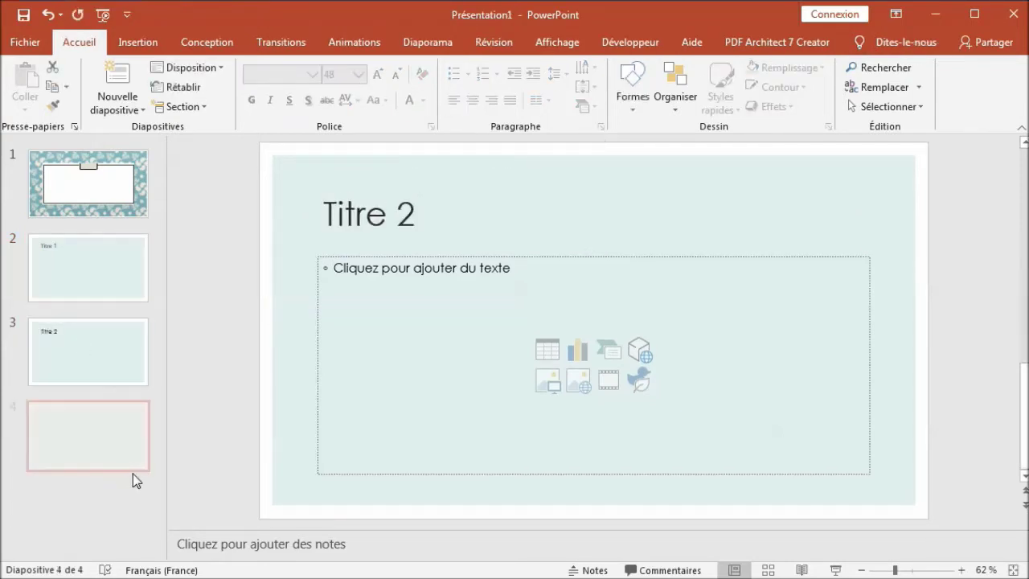
{"action": "left_click", "coordinate": [415, 177]}
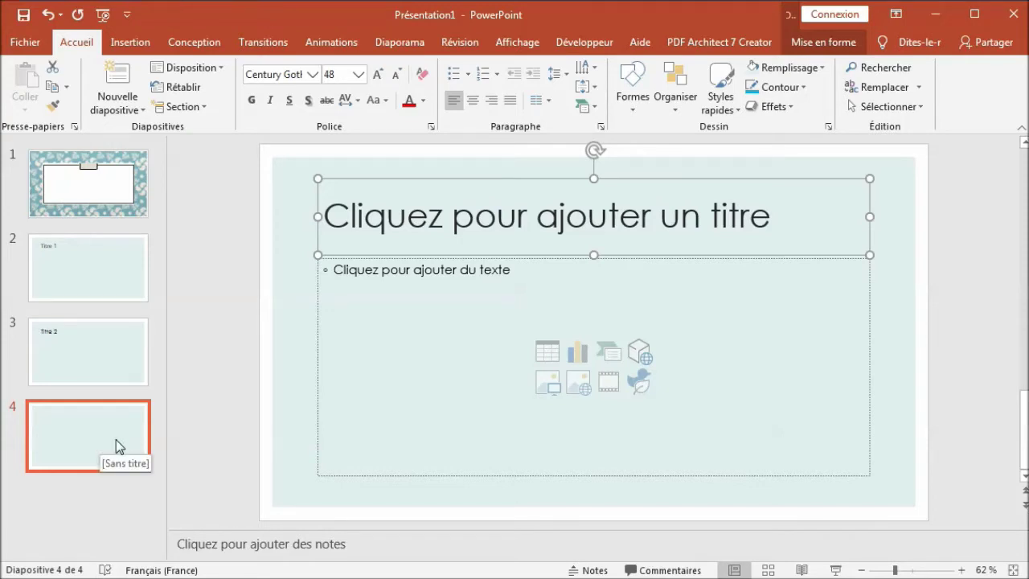
{"action": "left_click", "coordinate": [113, 278]}
Open Slide Master view and set the master title to Calibri 60
{"action": "left_click", "coordinate": [569, 41]}
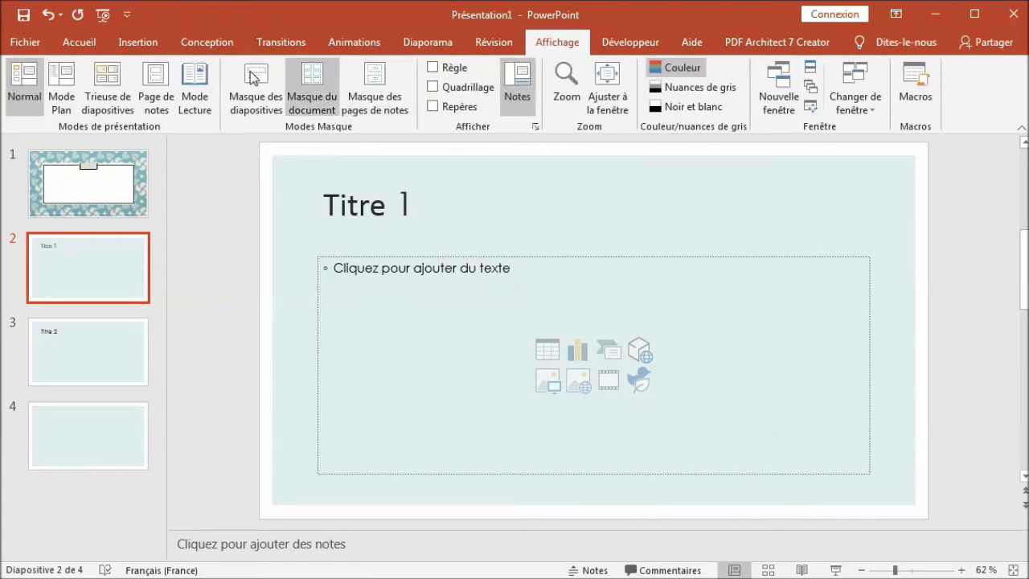
{"action": "left_click", "coordinate": [254, 77]}
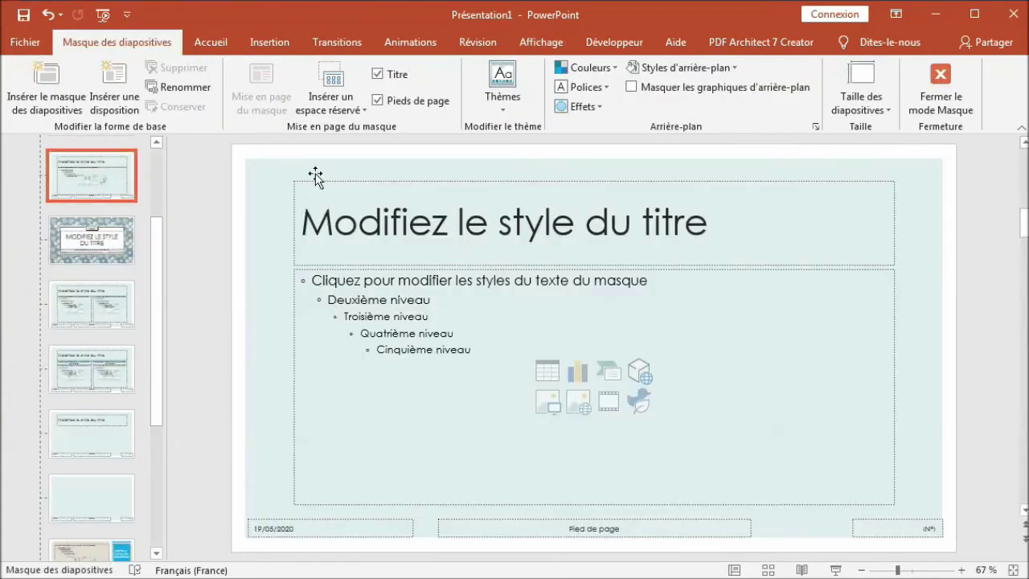
{"action": "left_click", "coordinate": [344, 183]}
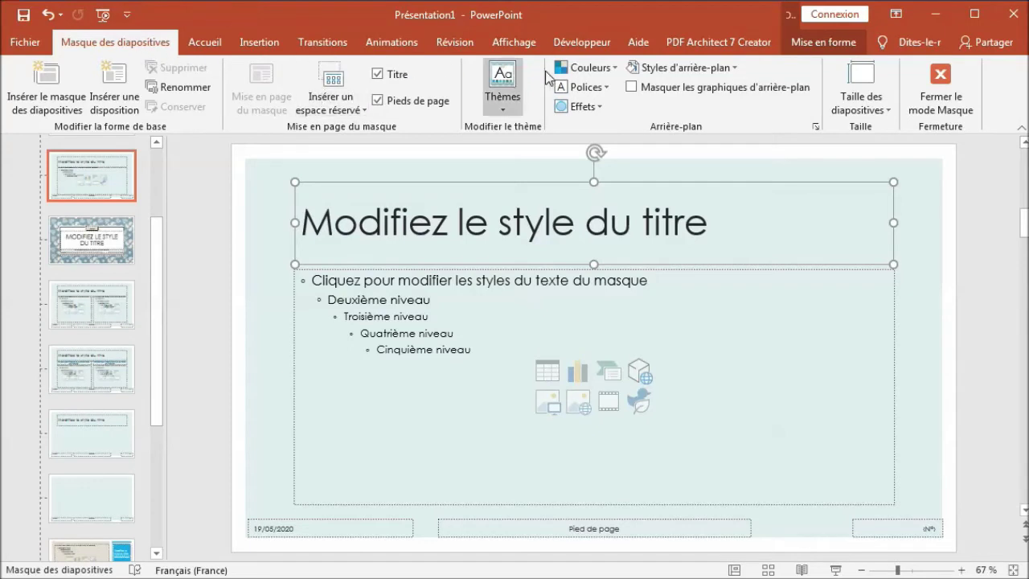
{"action": "left_click", "coordinate": [204, 42]}
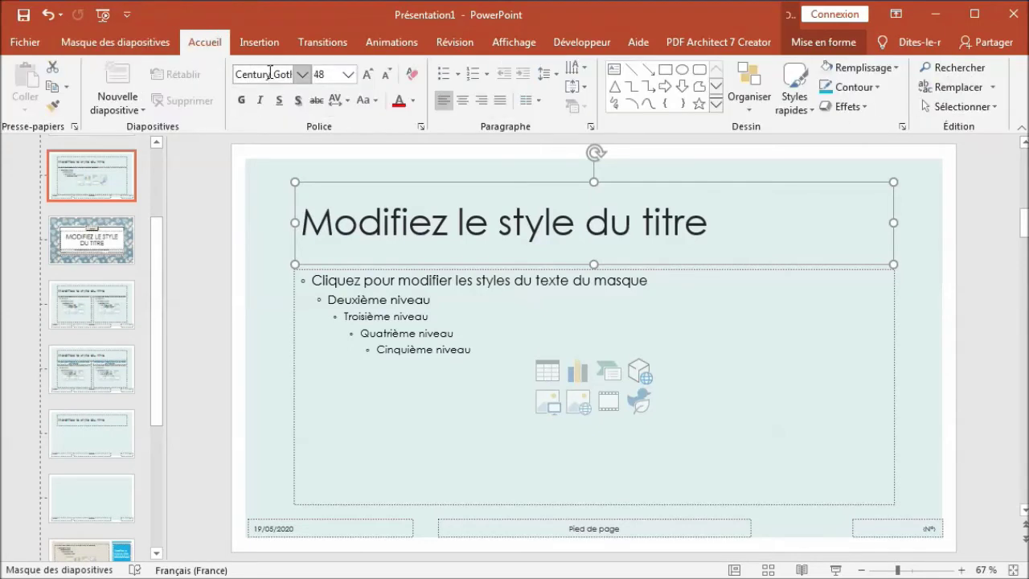
{"action": "left_click", "coordinate": [270, 71]}
{"action": "type", "text": "Calibri"}
{"action": "key", "text": "Return"}
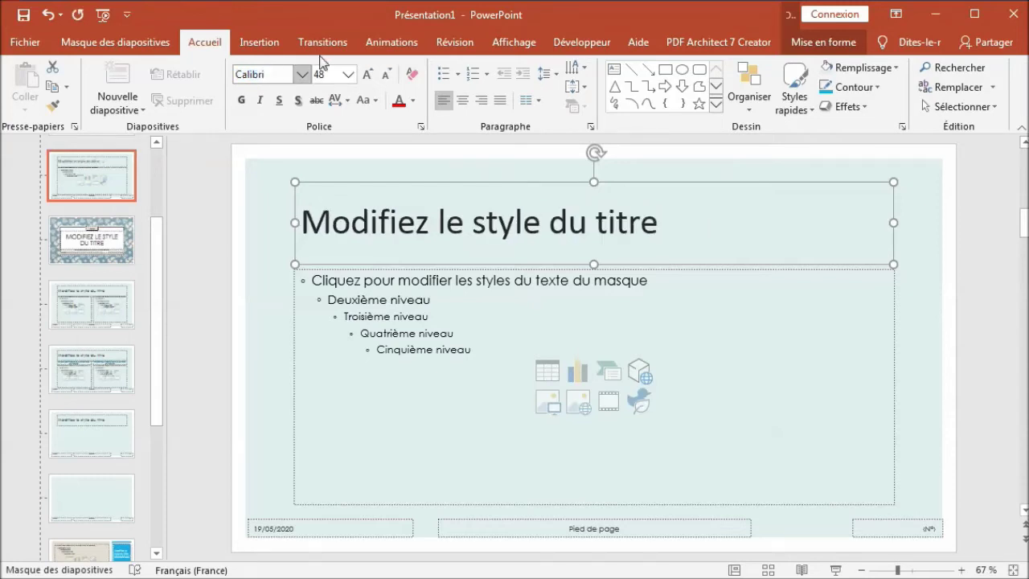
{"action": "left_click", "coordinate": [348, 74]}
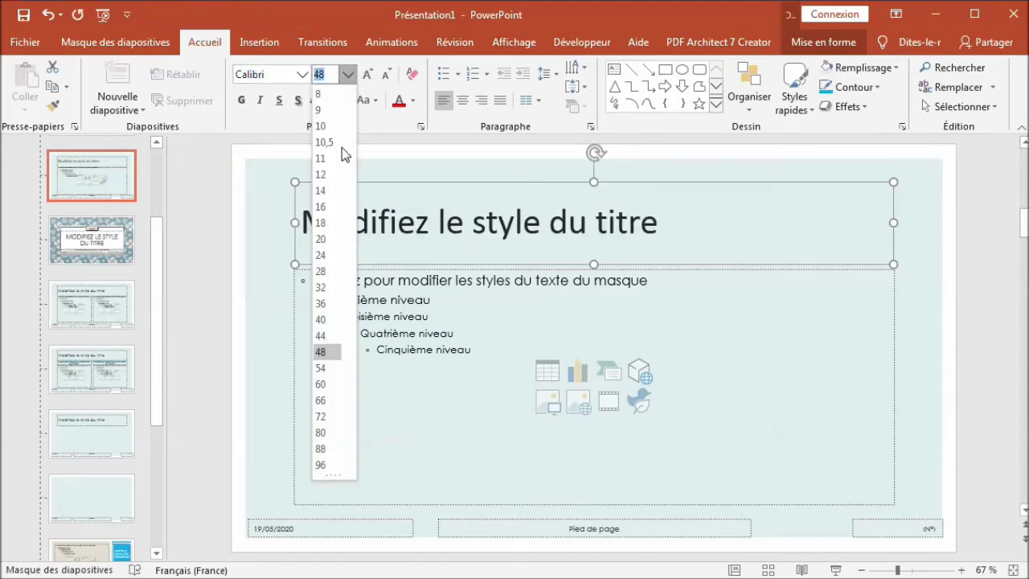
{"action": "left_click", "coordinate": [325, 386]}
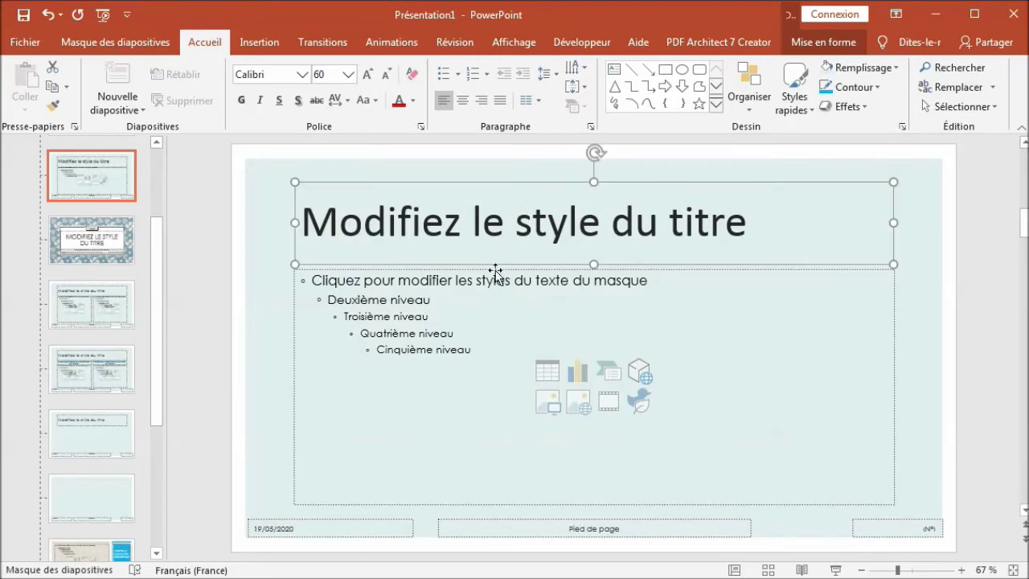
Set the master body text placeholder to Arial 18 pt
{"action": "left_click", "coordinate": [451, 271]}
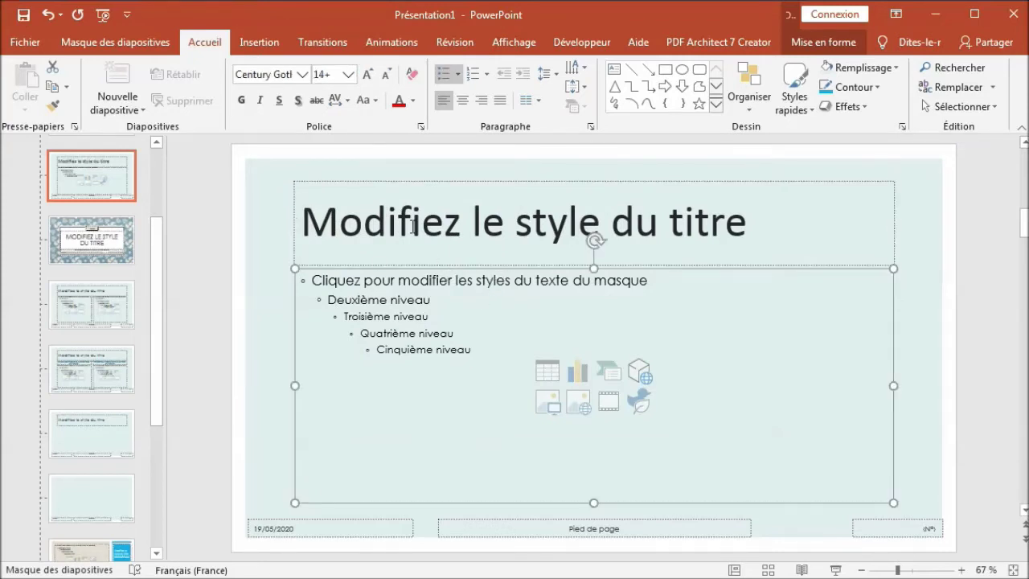
{"action": "left_click", "coordinate": [288, 71]}
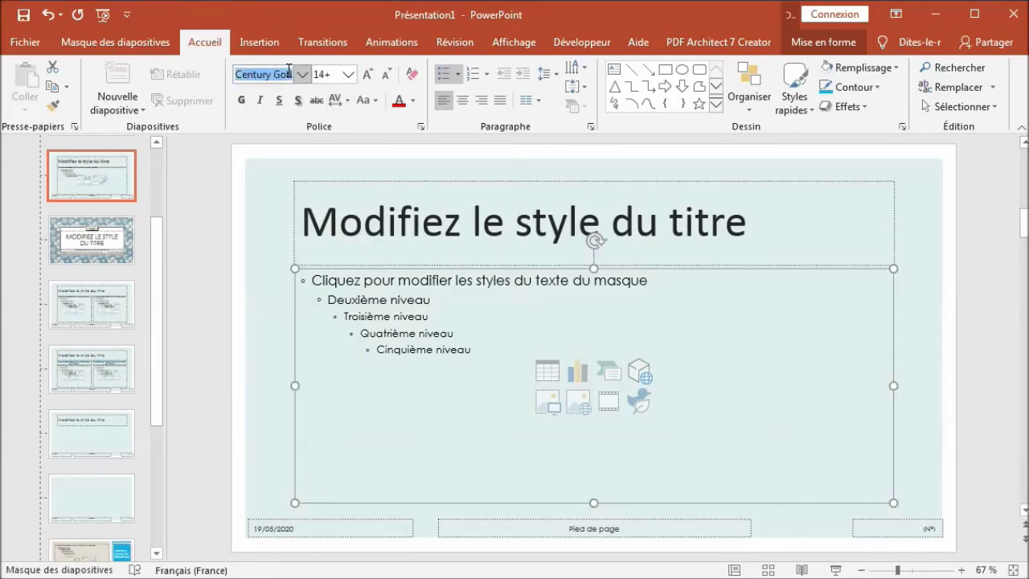
{"action": "type", "text": "Arial"}
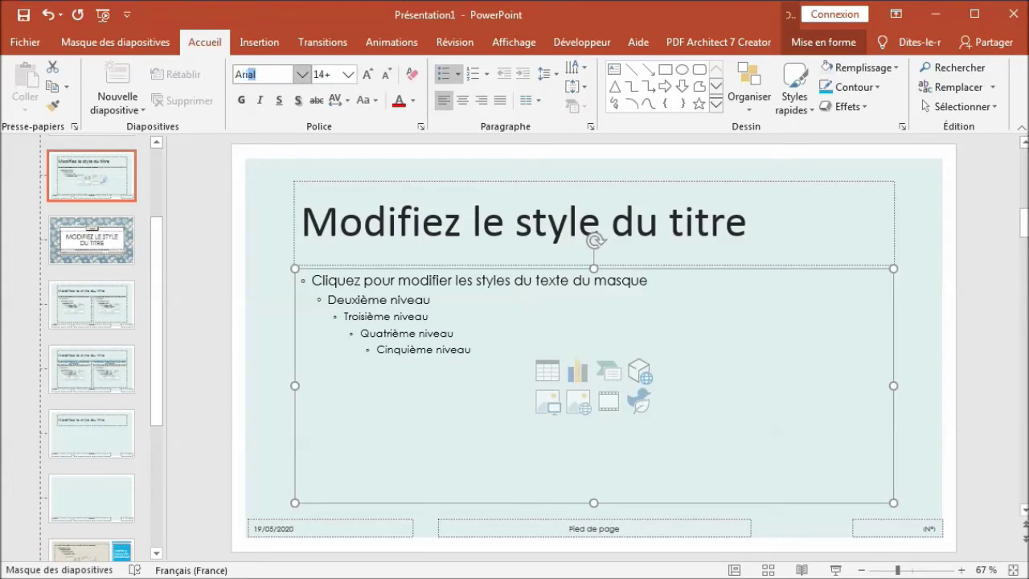
{"action": "key", "text": "Return"}
{"action": "left_click", "coordinate": [348, 74]}
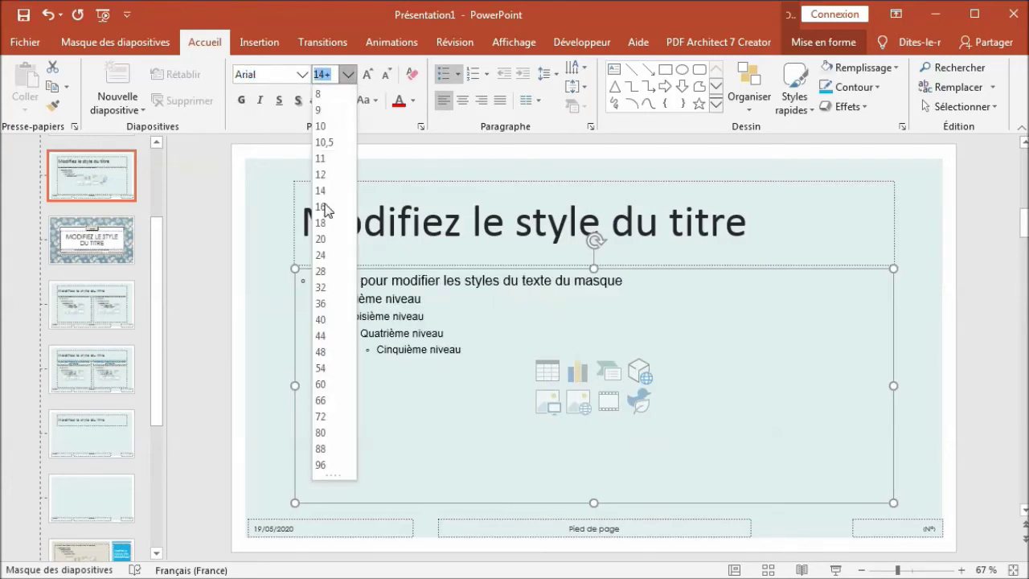
{"action": "left_click", "coordinate": [322, 223]}
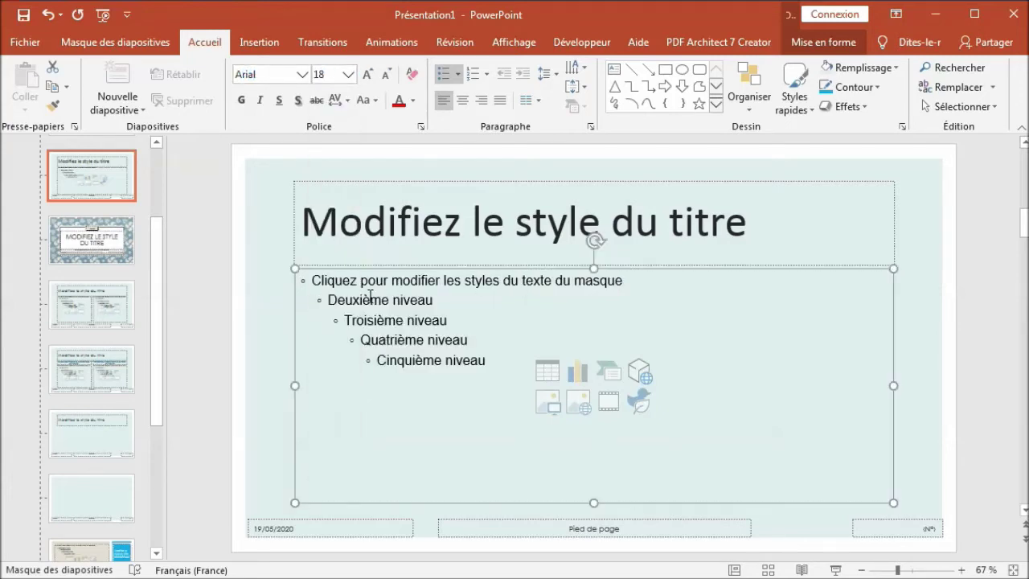
{"action": "left_click", "coordinate": [323, 519]}
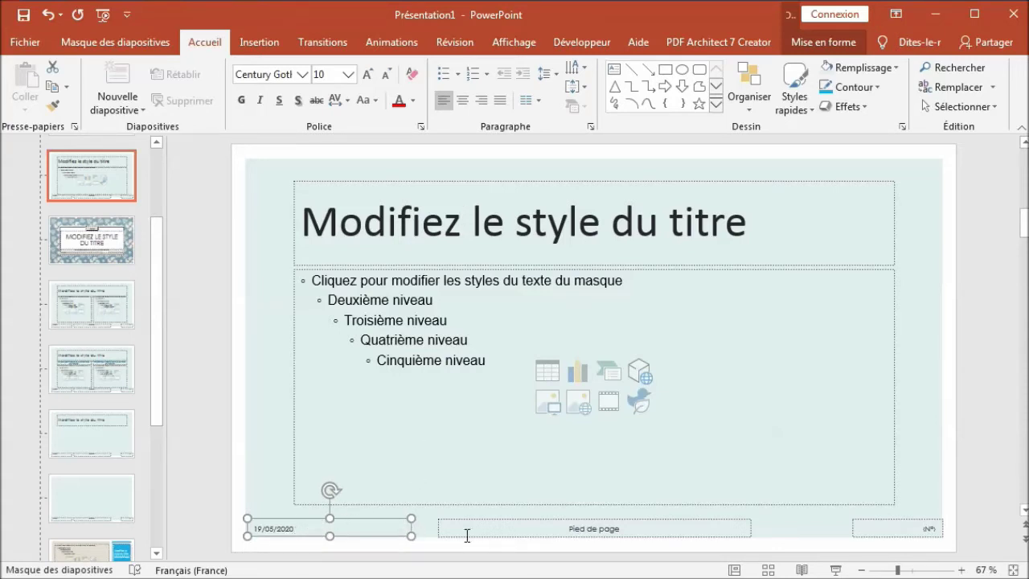
Type 'Test pied de page' into the slide master's footer placeholder
{"action": "left_click", "coordinate": [578, 531]}
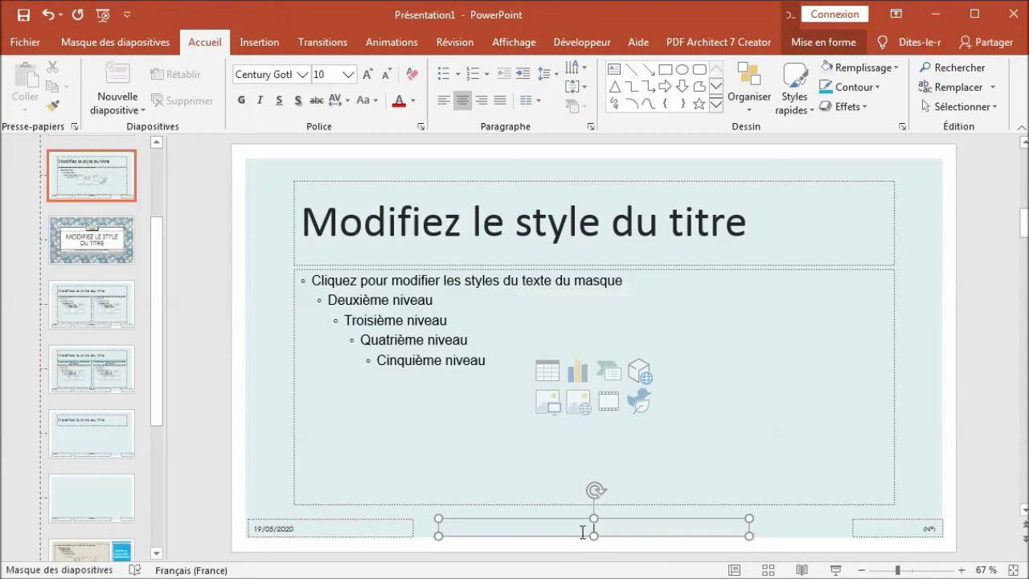
{"action": "type", "text": "Test pied"}
{"action": "type", "text": " de page"}
{"action": "double_click", "coordinate": [930, 530]}
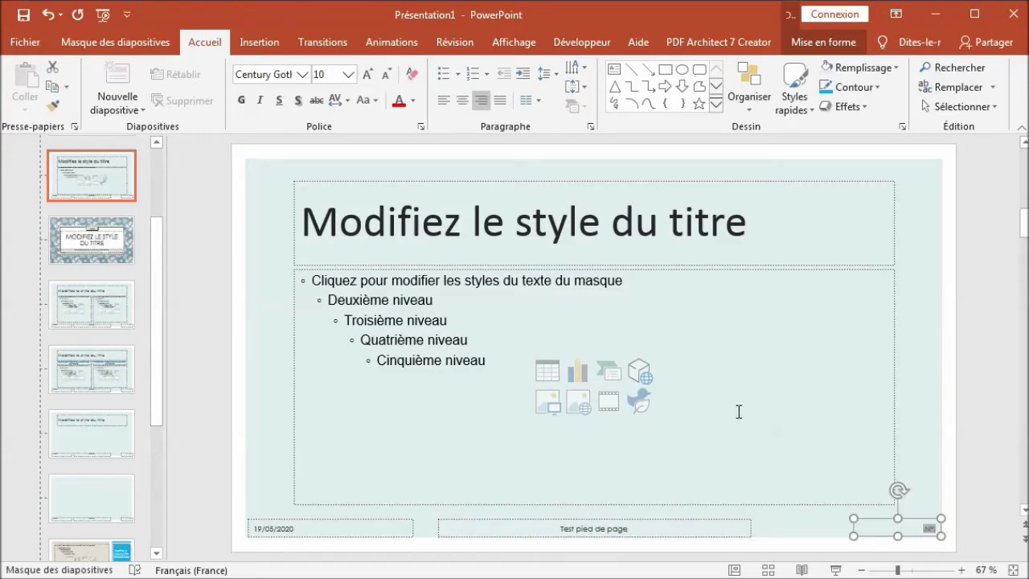
{"action": "left_click", "coordinate": [691, 347]}
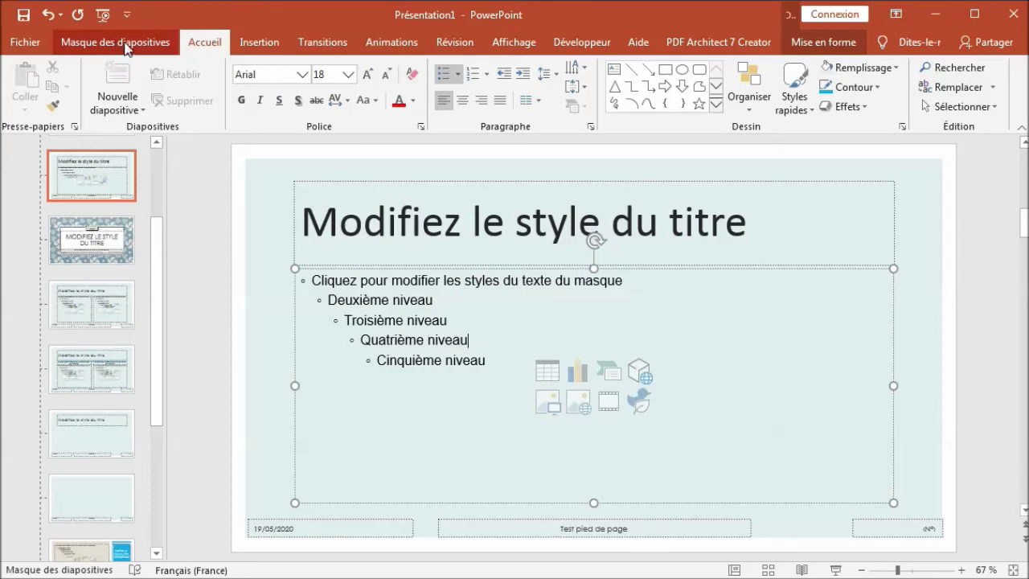
{"action": "left_click", "coordinate": [127, 50]}
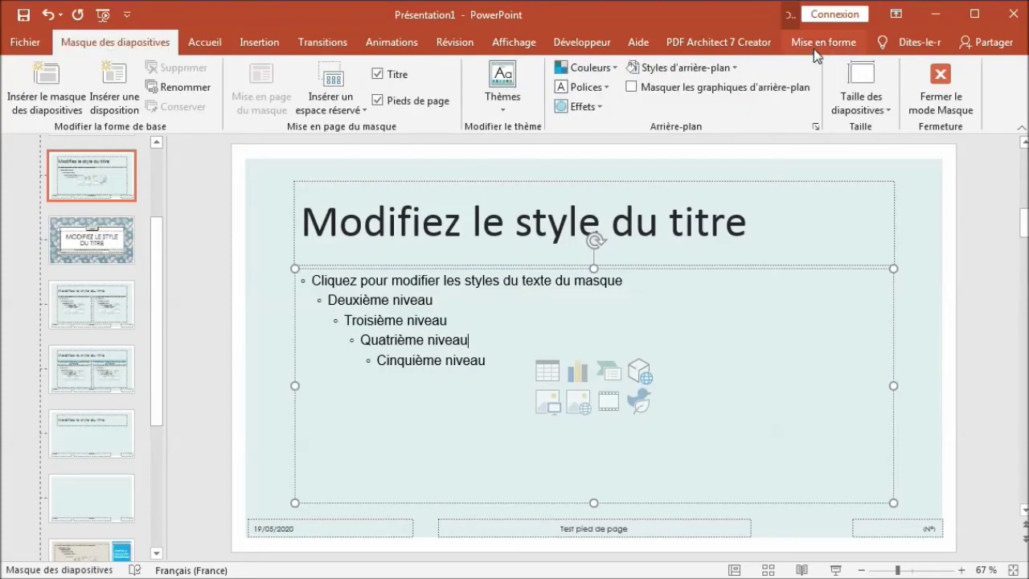
Close master view and add a new fifth slide after slide 4
{"action": "left_click", "coordinate": [957, 85]}
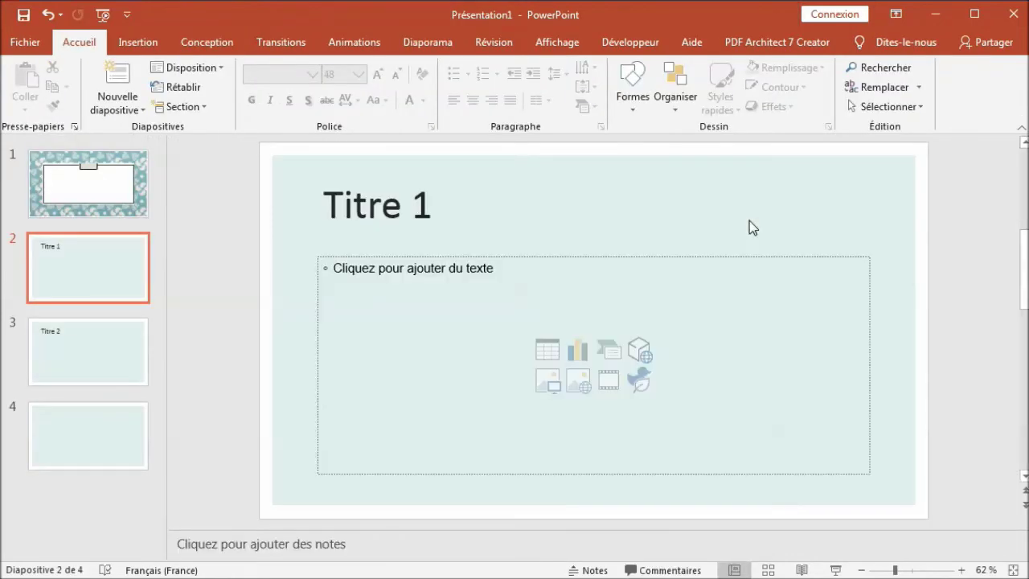
{"action": "left_click", "coordinate": [114, 348]}
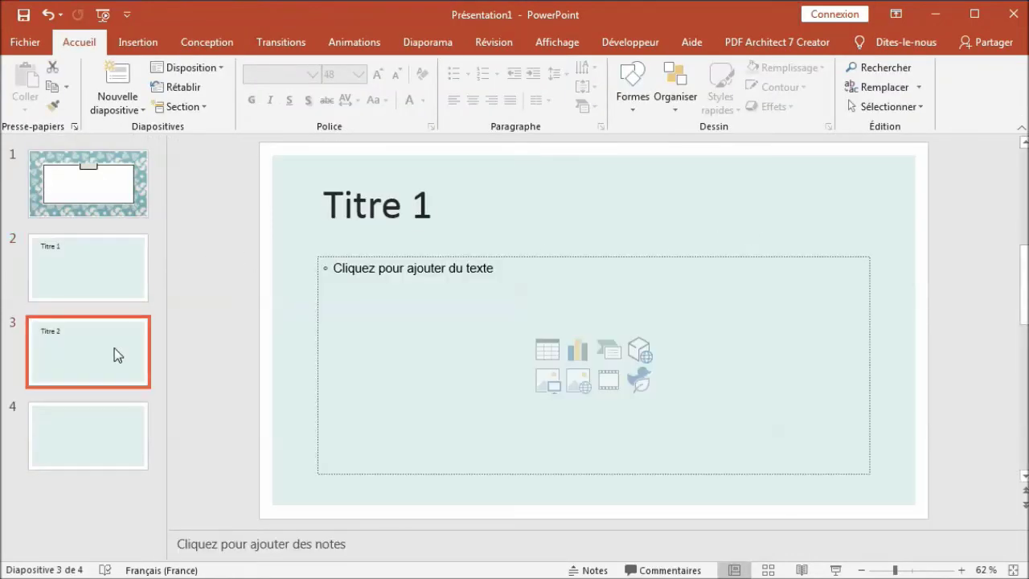
{"action": "left_click", "coordinate": [76, 411]}
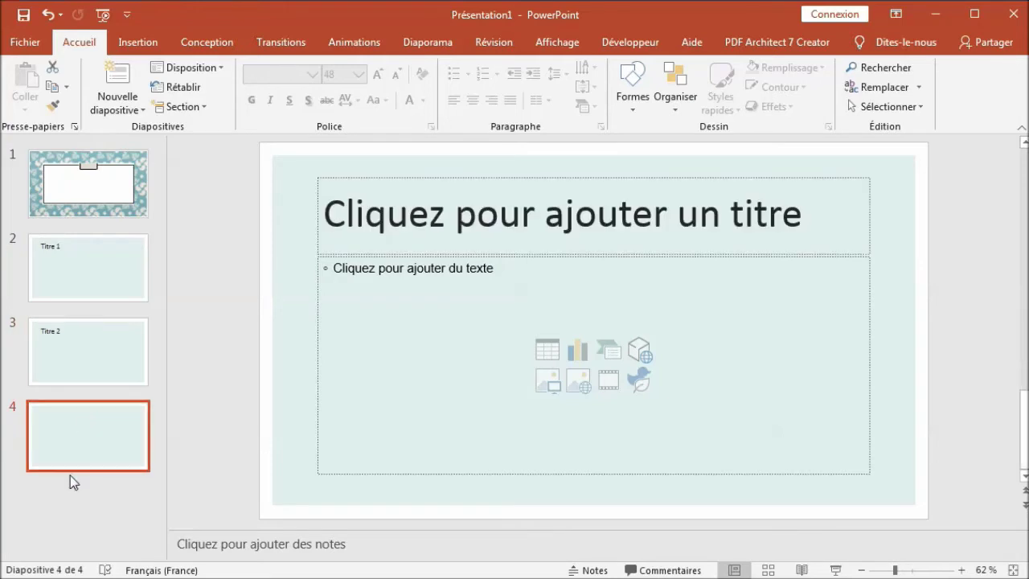
{"action": "right_click", "coordinate": [88, 483]}
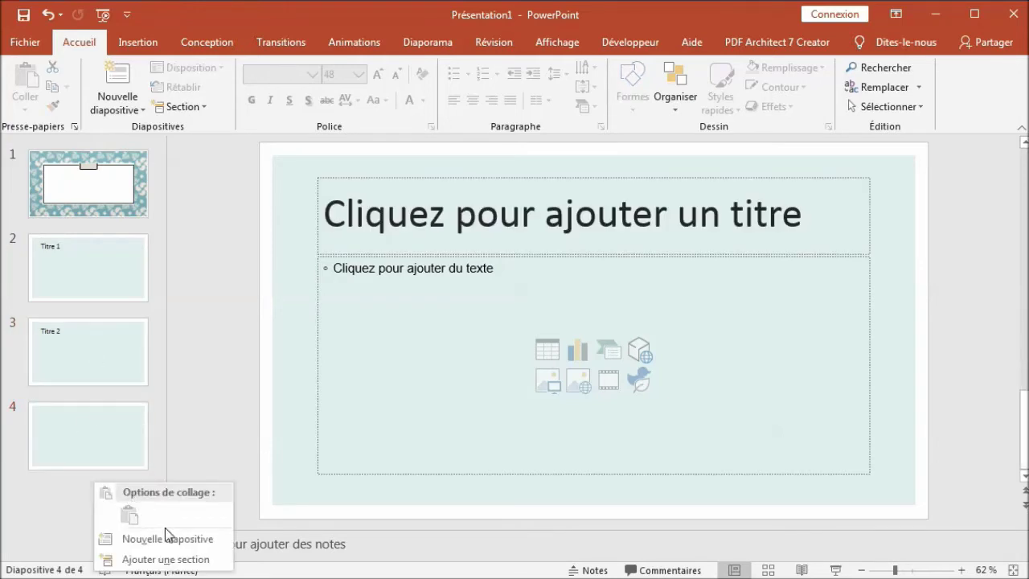
{"action": "left_click", "coordinate": [184, 539]}
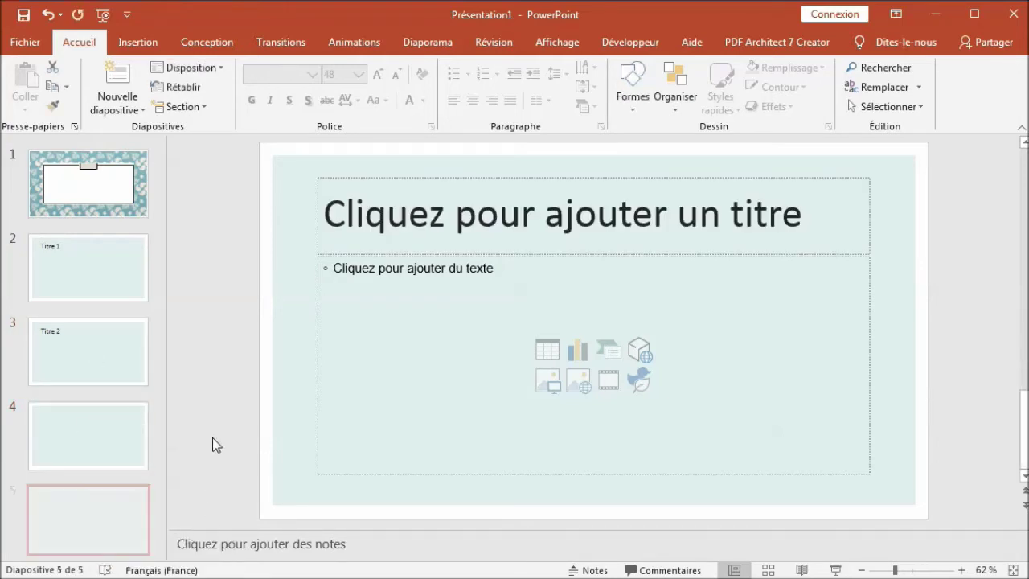
{"action": "left_click", "coordinate": [368, 232]}
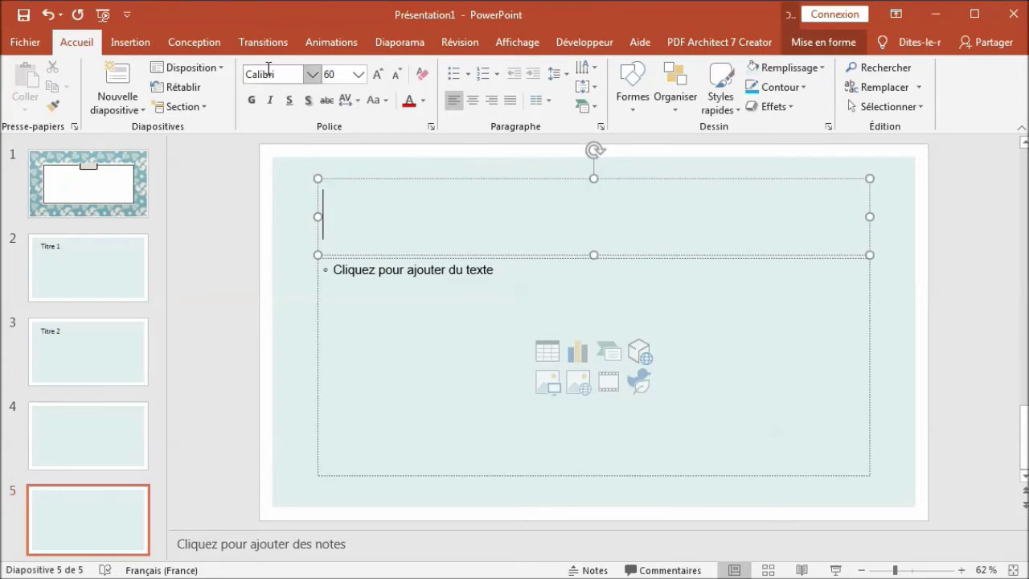
{"action": "left_click", "coordinate": [391, 302]}
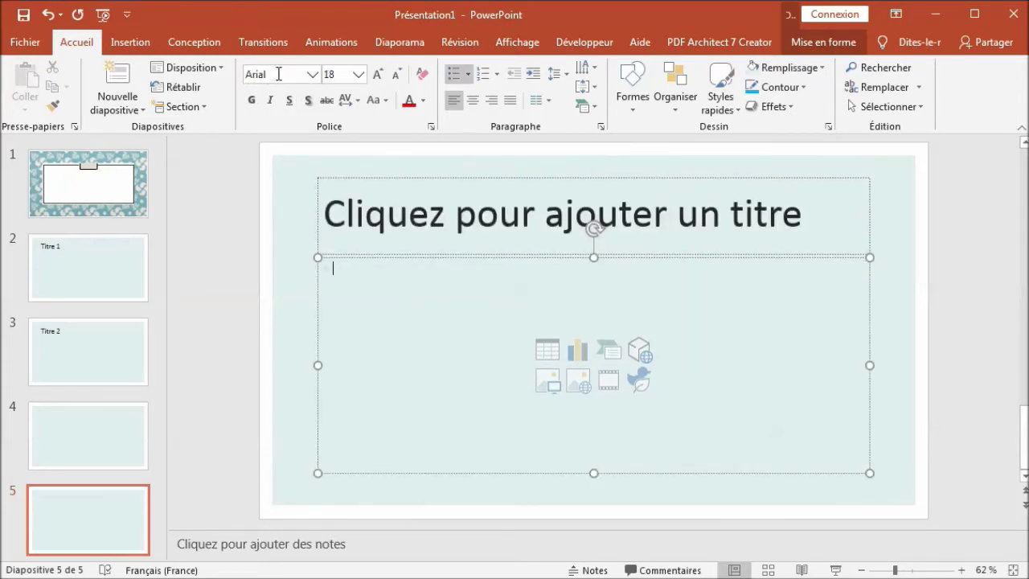
{"action": "left_click", "coordinate": [140, 466]}
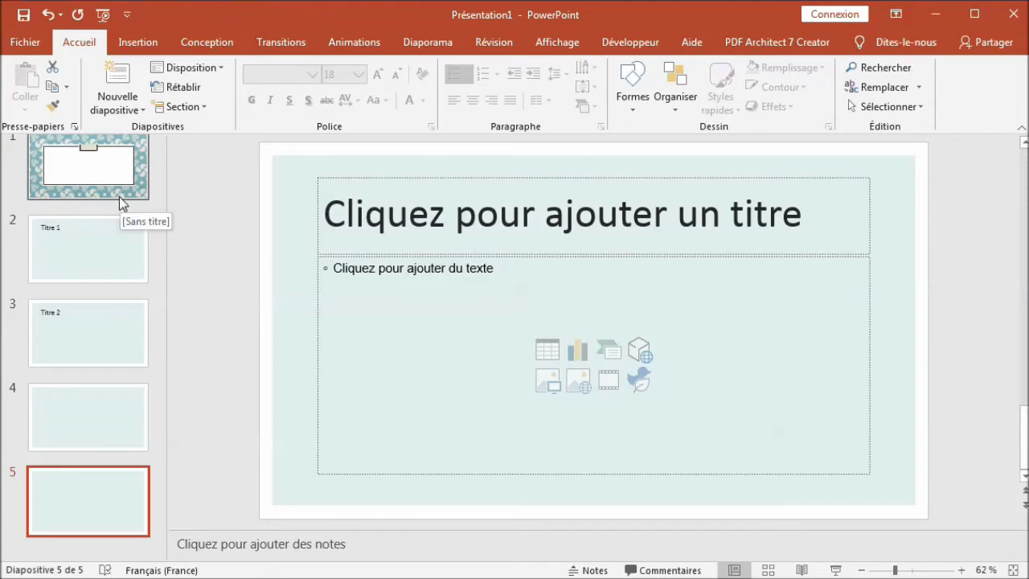
Select slide 2's title box, now formatted in Calibri 60
{"action": "left_click", "coordinate": [92, 249]}
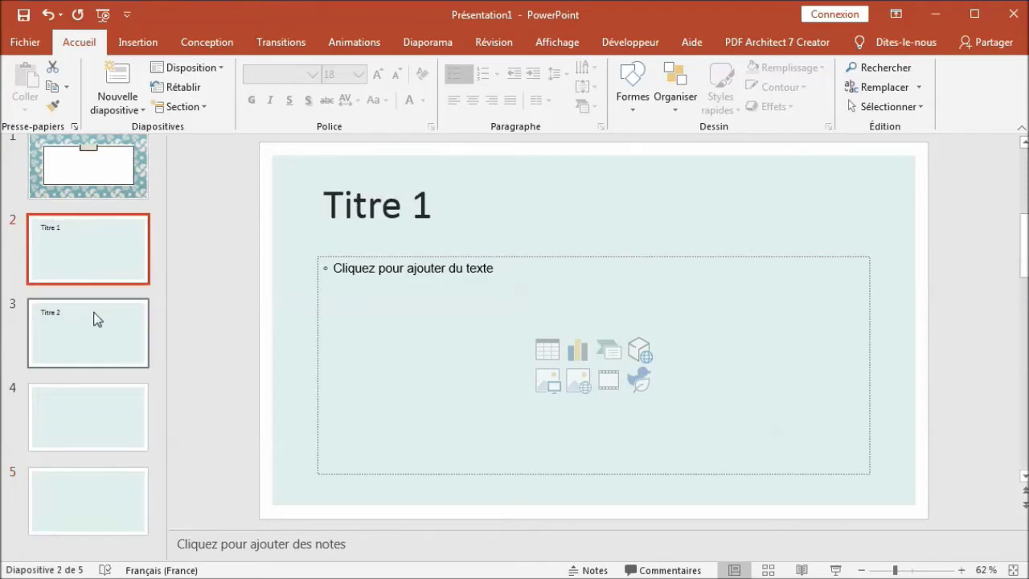
{"action": "left_click", "coordinate": [94, 319]}
{"action": "left_click", "coordinate": [129, 266]}
{"action": "left_click", "coordinate": [413, 223]}
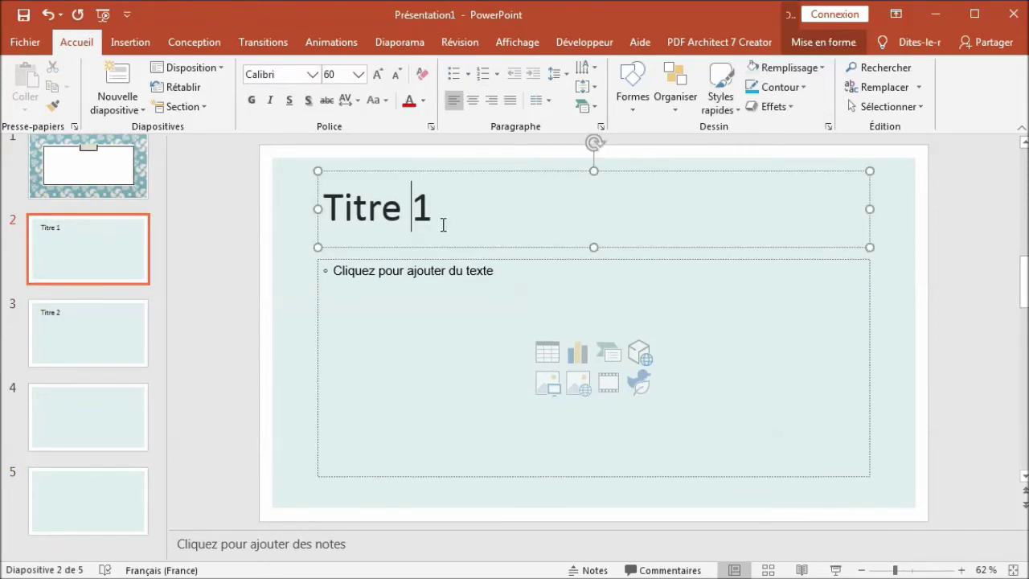
{"action": "left_click", "coordinate": [441, 246]}
{"action": "left_click", "coordinate": [398, 49]}
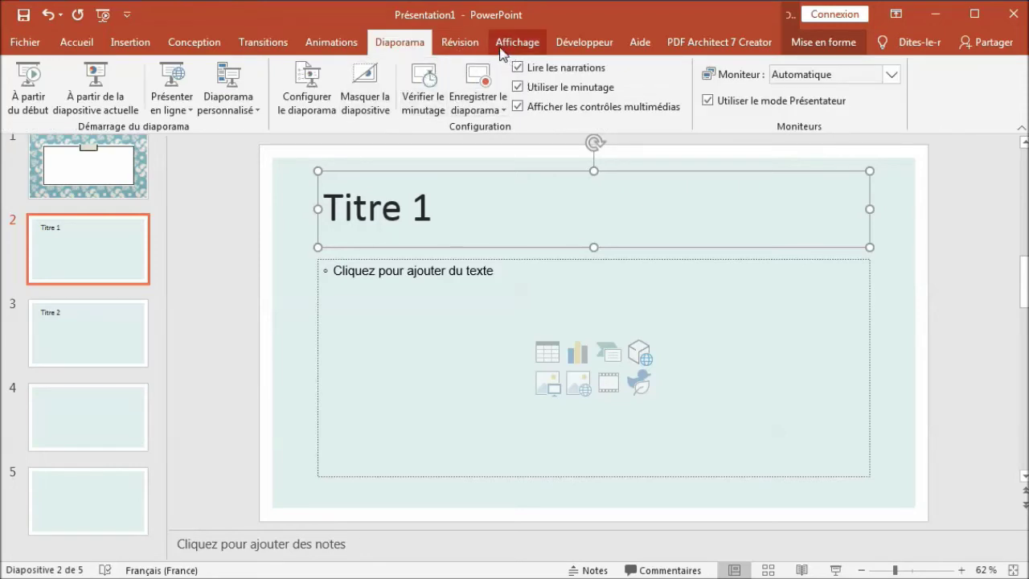
{"action": "left_click", "coordinate": [465, 49]}
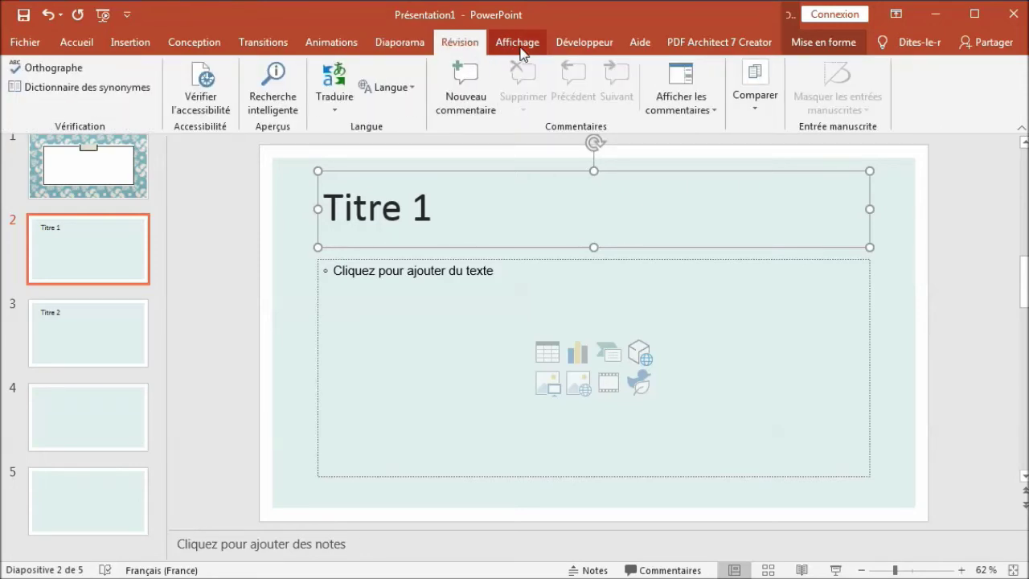
Open the Volet Animation pane from the Animations tab for slide 2
{"action": "left_click", "coordinate": [520, 48]}
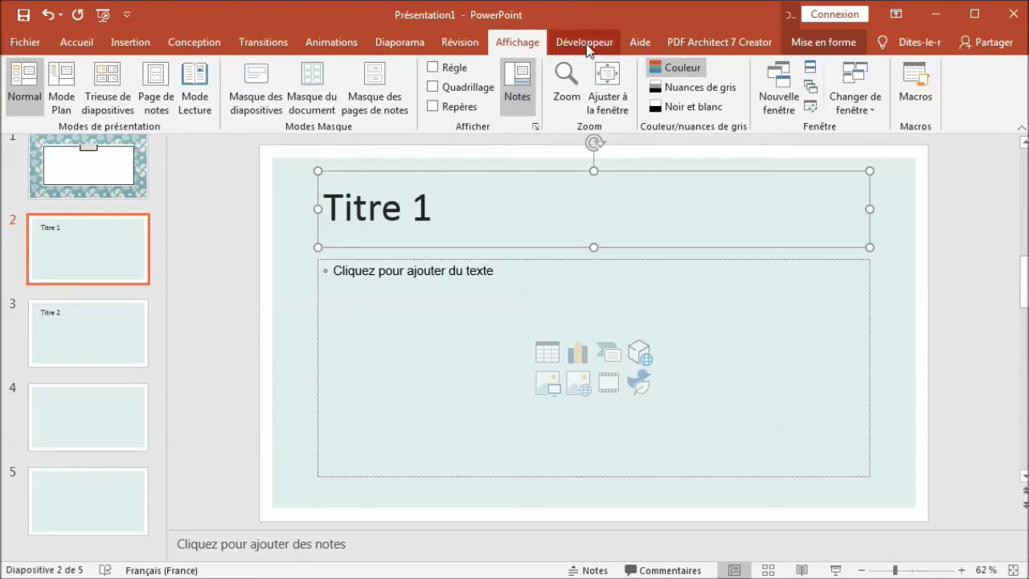
{"action": "left_click", "coordinate": [341, 50]}
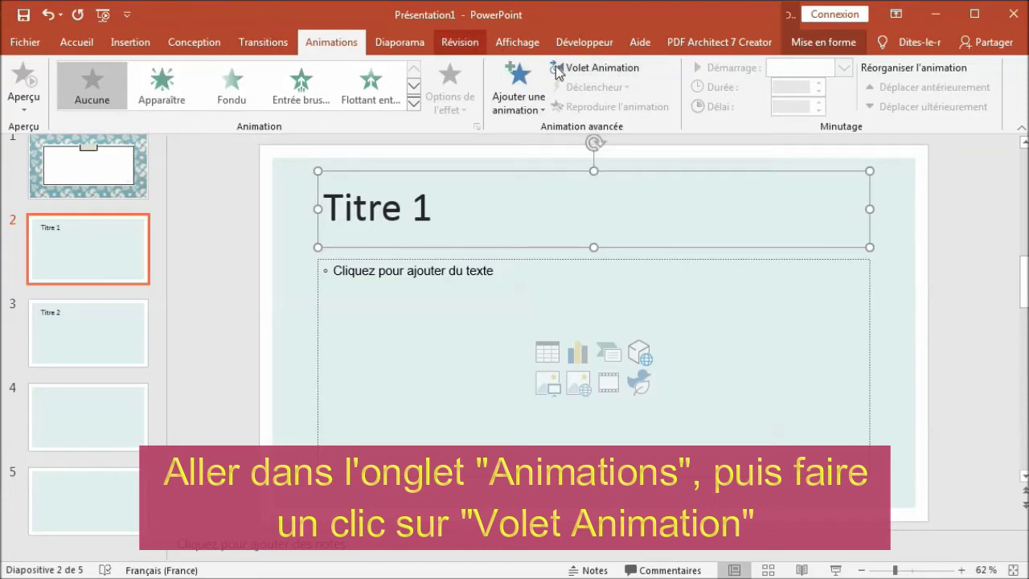
{"action": "left_click", "coordinate": [595, 69]}
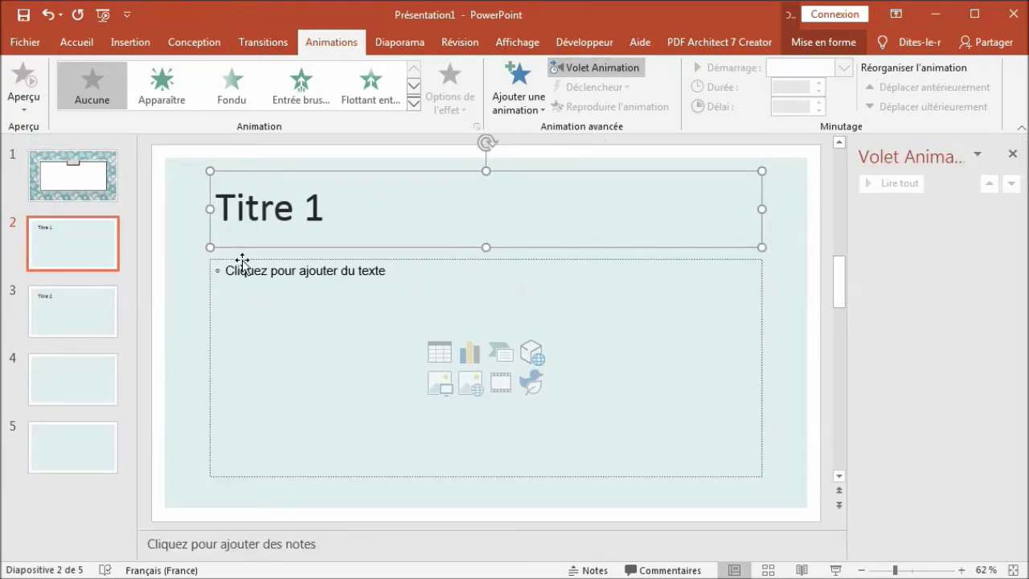
Draw a rectangle in the content area and a blue sun at the upper right
{"action": "left_click", "coordinate": [128, 44]}
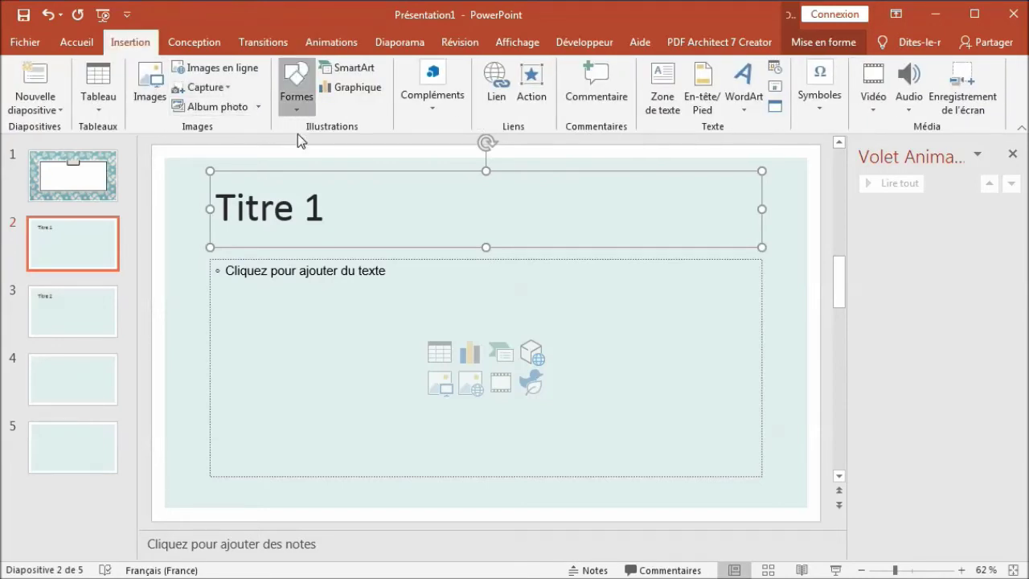
{"action": "left_click", "coordinate": [297, 89]}
{"action": "left_click", "coordinate": [370, 235]}
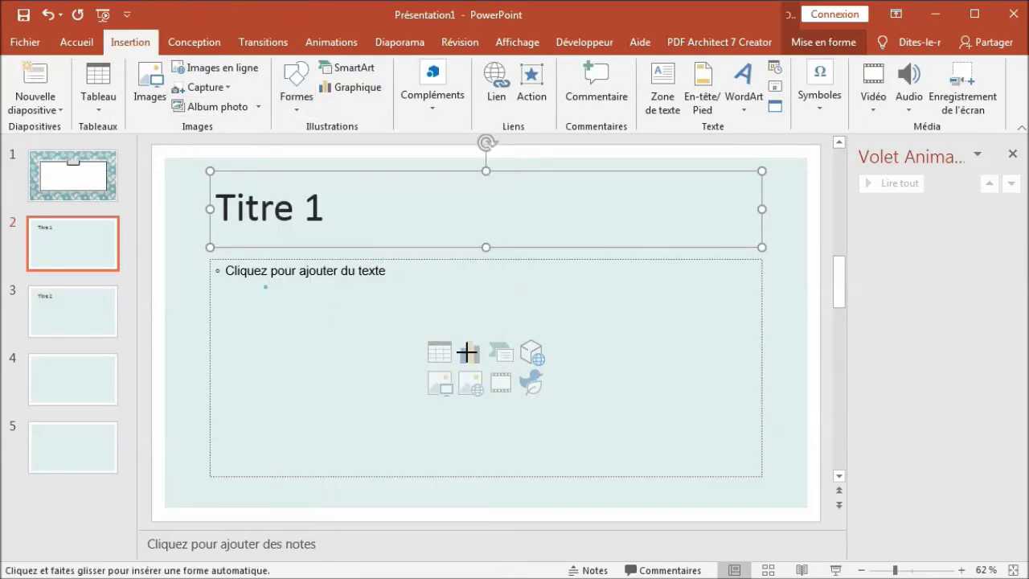
{"action": "left_click_drag", "start_coordinate": [471, 352], "coordinate": [263, 283]}
{"action": "left_click", "coordinate": [290, 84]}
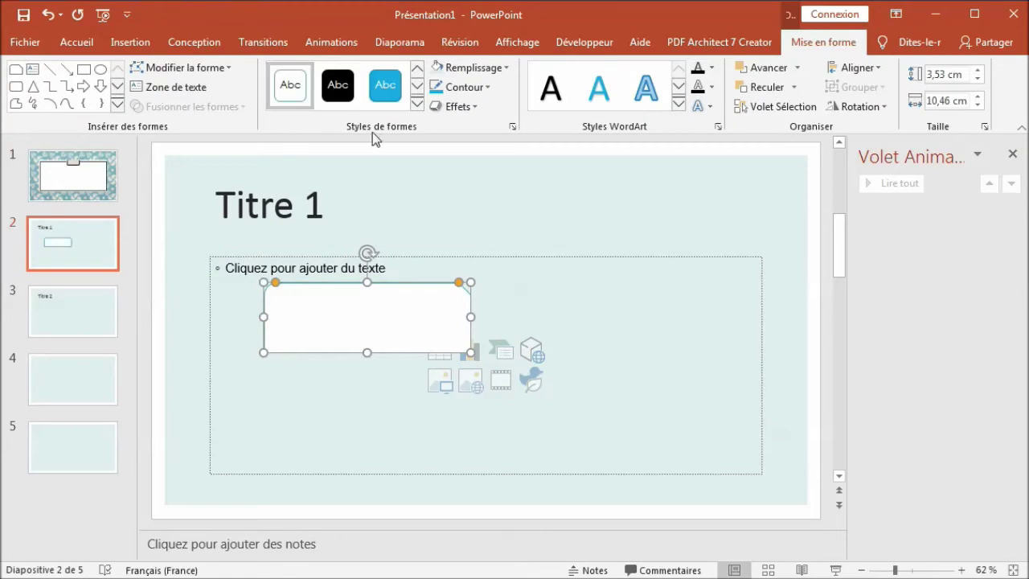
{"action": "left_click", "coordinate": [131, 42]}
{"action": "left_click", "coordinate": [297, 109]}
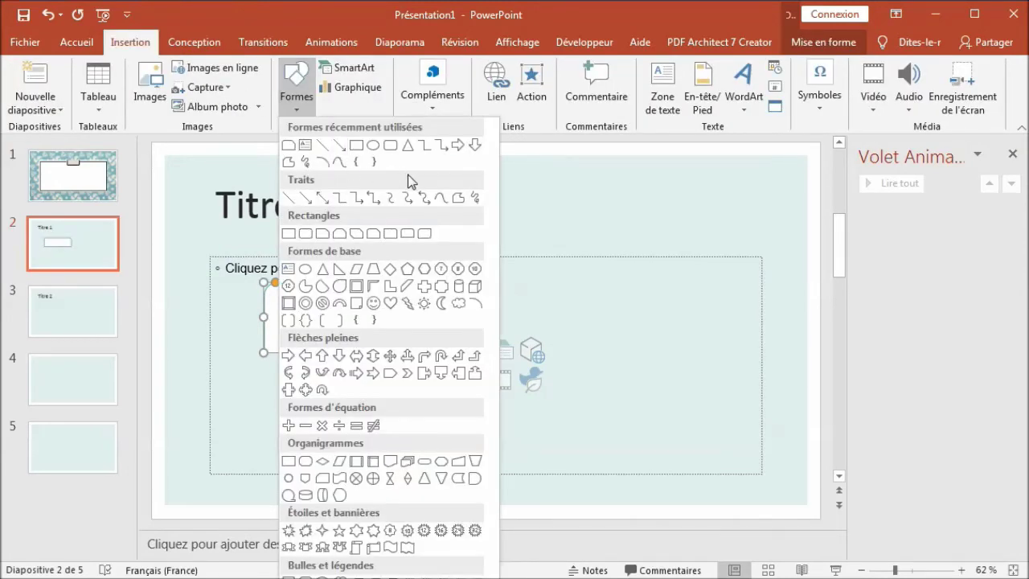
{"action": "left_click", "coordinate": [419, 304]}
{"action": "left_click_drag", "start_coordinate": [684, 249], "coordinate": [754, 294]}
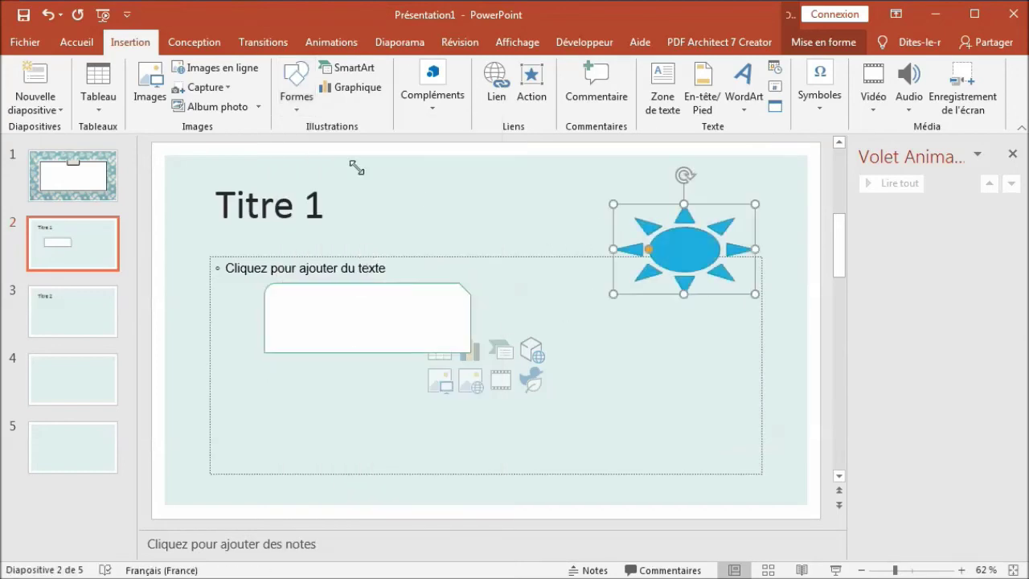
Draw a large right block arrow near the bottom and a down-arrow callout at the top centre
{"action": "left_click", "coordinate": [130, 42]}
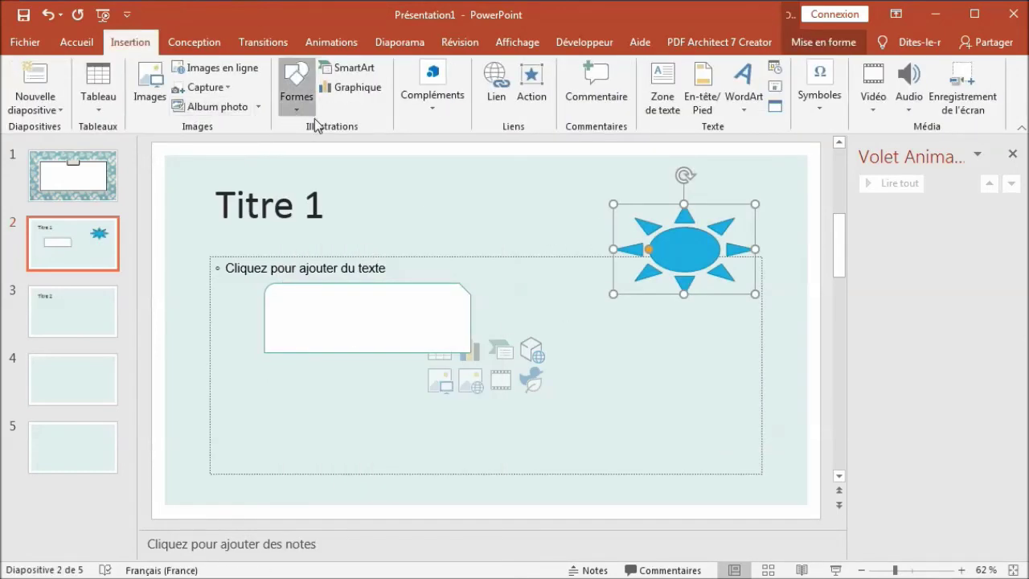
{"action": "left_click", "coordinate": [297, 100]}
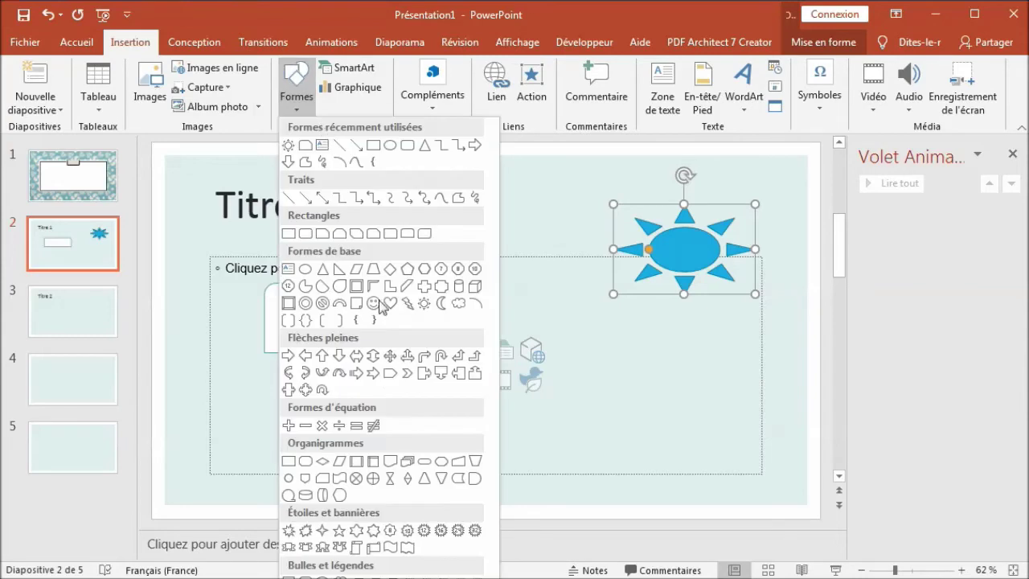
{"action": "left_click", "coordinate": [305, 357]}
{"action": "left_click_drag", "start_coordinate": [299, 401], "coordinate": [664, 516]}
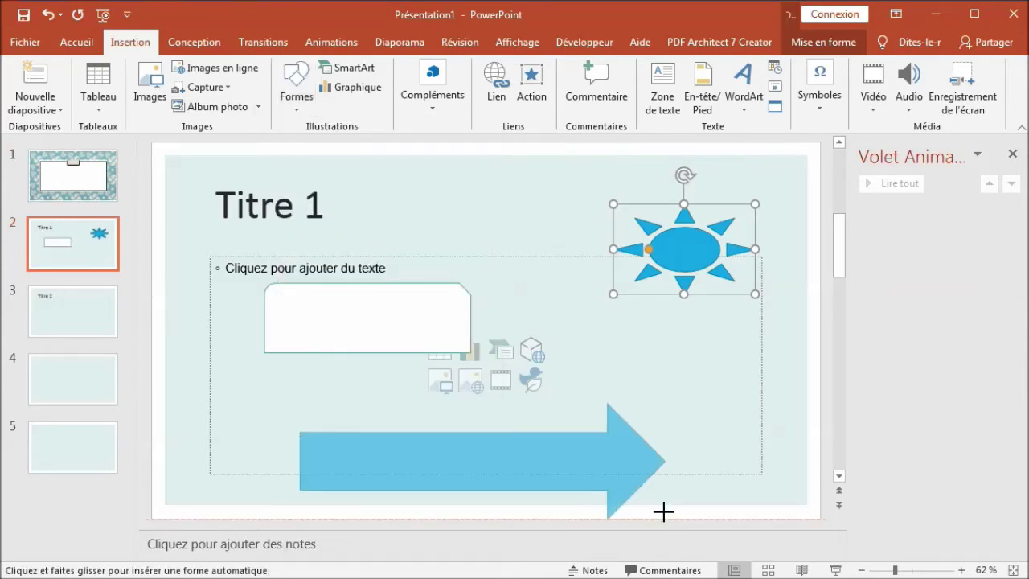
{"action": "left_click_drag", "start_coordinate": [422, 415], "coordinate": [411, 386]}
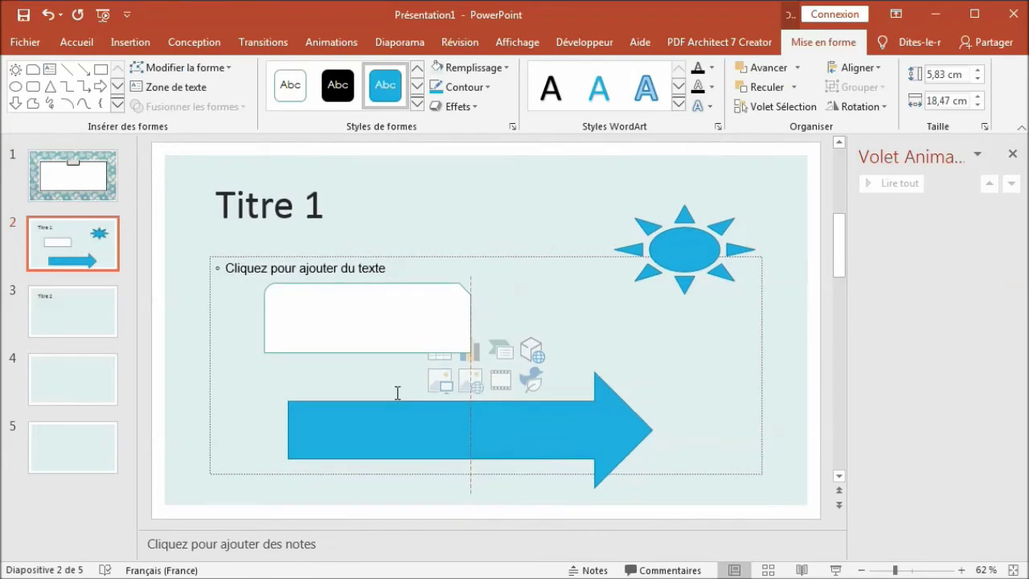
{"action": "left_click", "coordinate": [93, 42]}
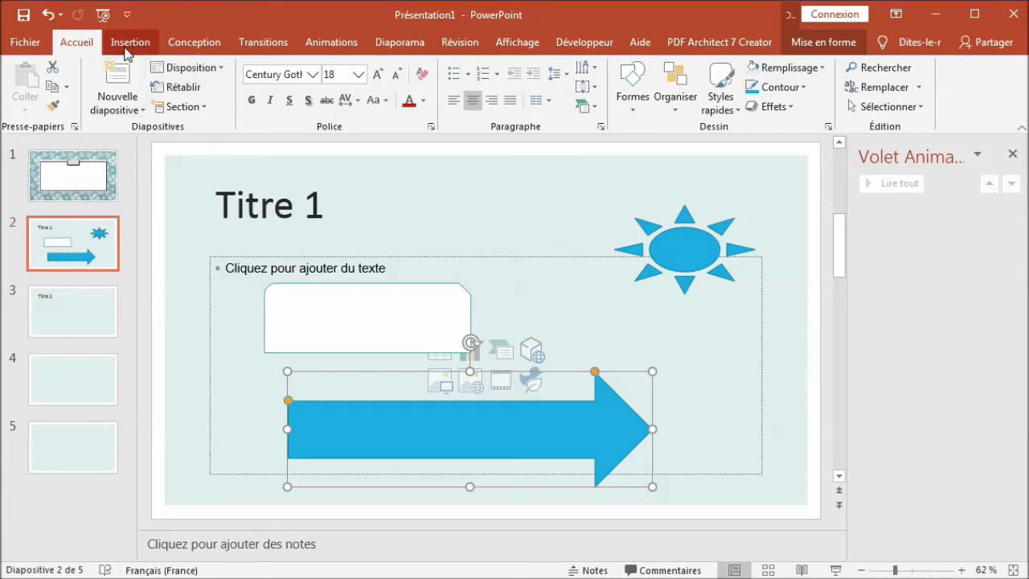
{"action": "left_click", "coordinate": [124, 45]}
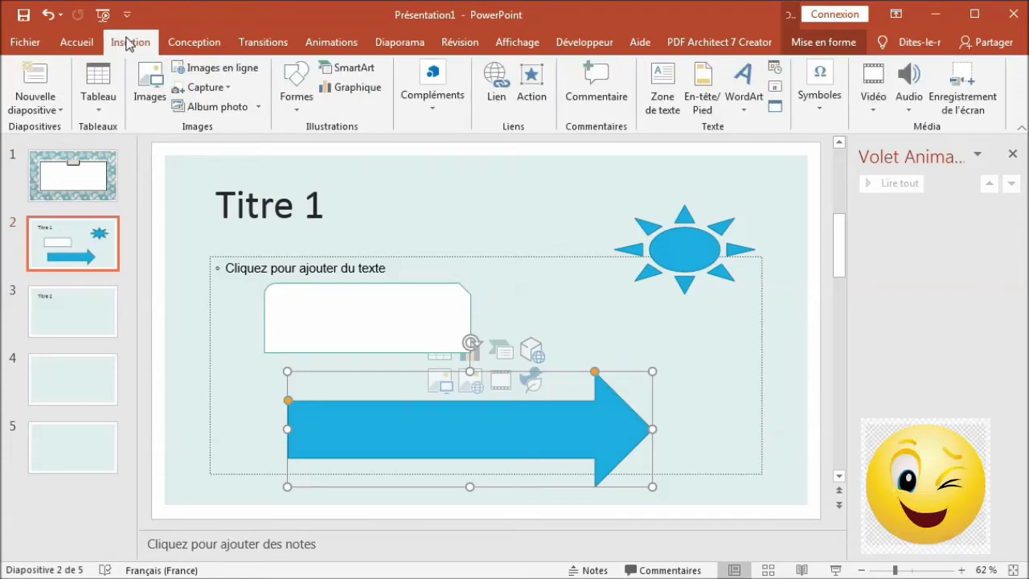
{"action": "left_click", "coordinate": [302, 109]}
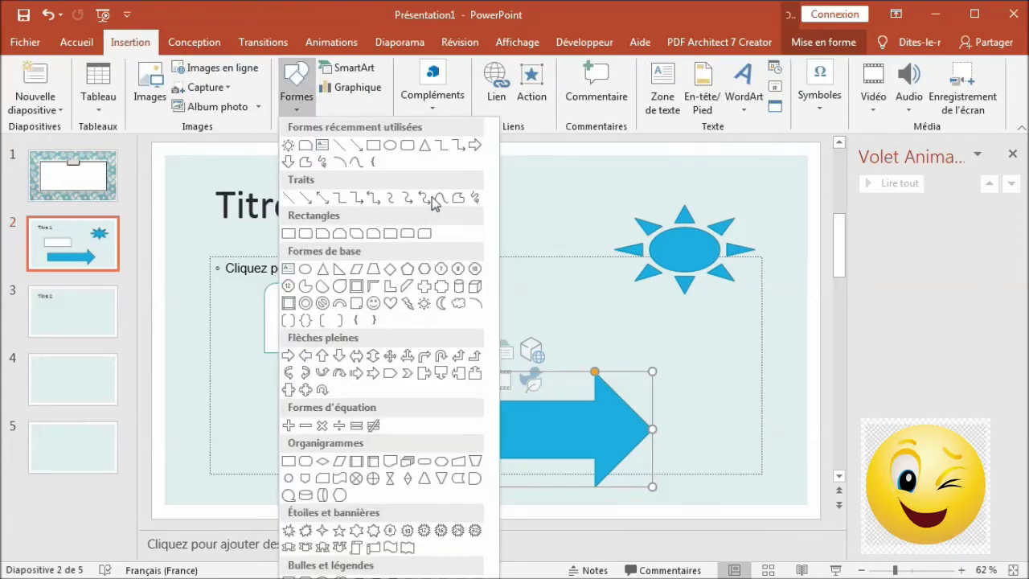
{"action": "left_click", "coordinate": [440, 372]}
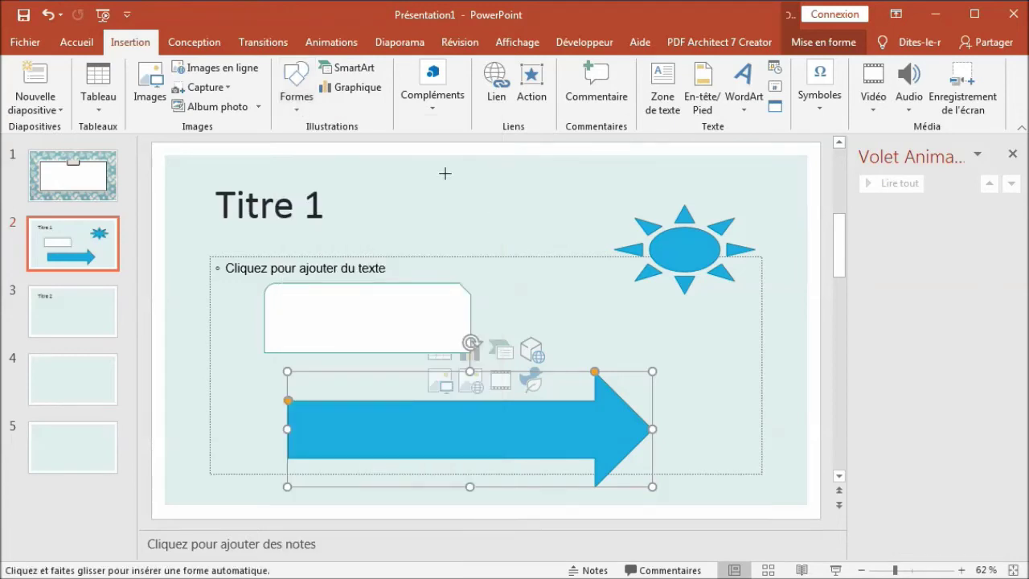
{"action": "left_click_drag", "start_coordinate": [445, 170], "coordinate": [553, 273]}
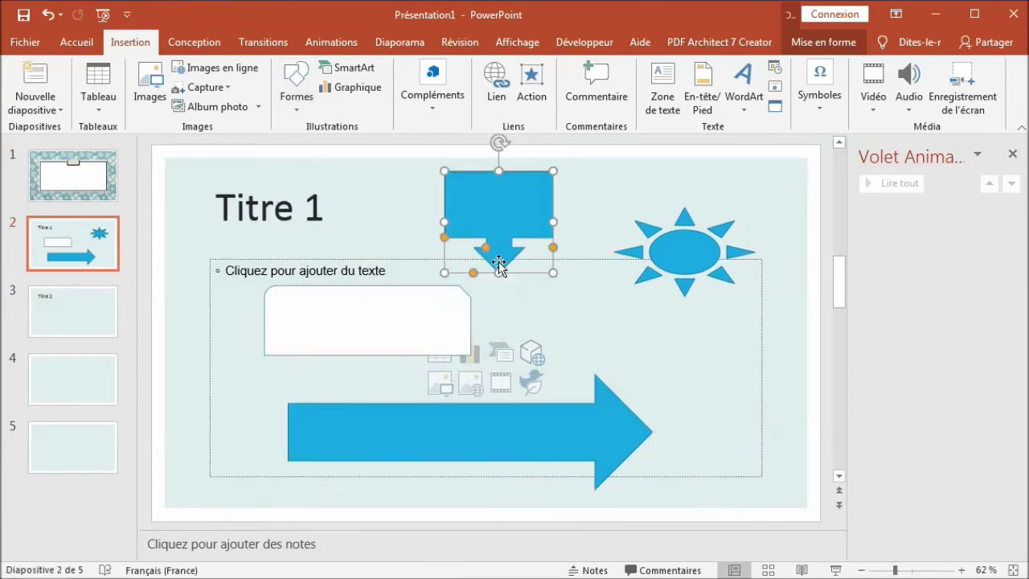
{"action": "left_click", "coordinate": [686, 331]}
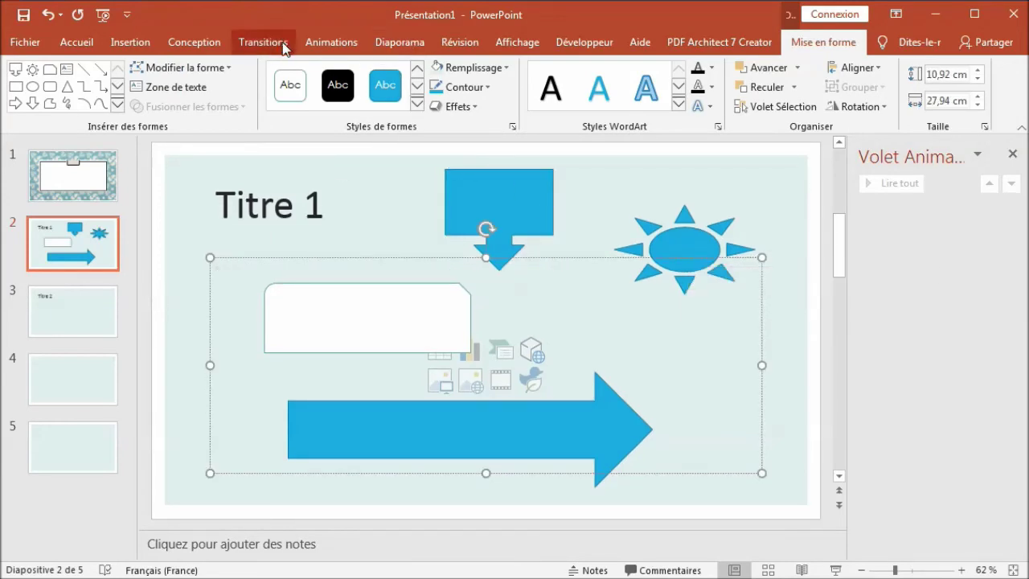
{"action": "left_click", "coordinate": [332, 49]}
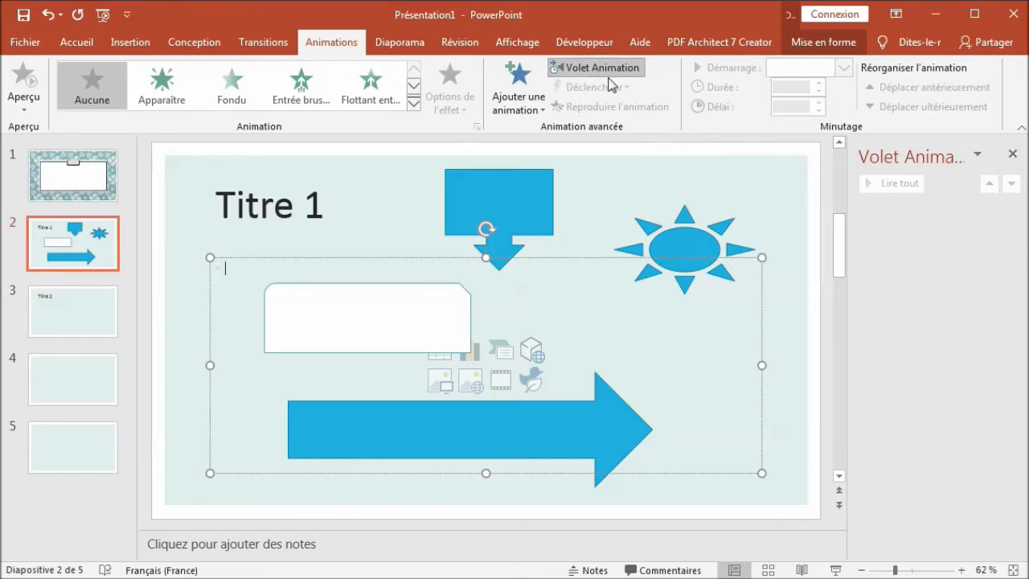
Apply Apparaître to the title and rectangle, and Rotation to the sun
{"action": "left_click", "coordinate": [315, 240]}
{"action": "left_click", "coordinate": [315, 247]}
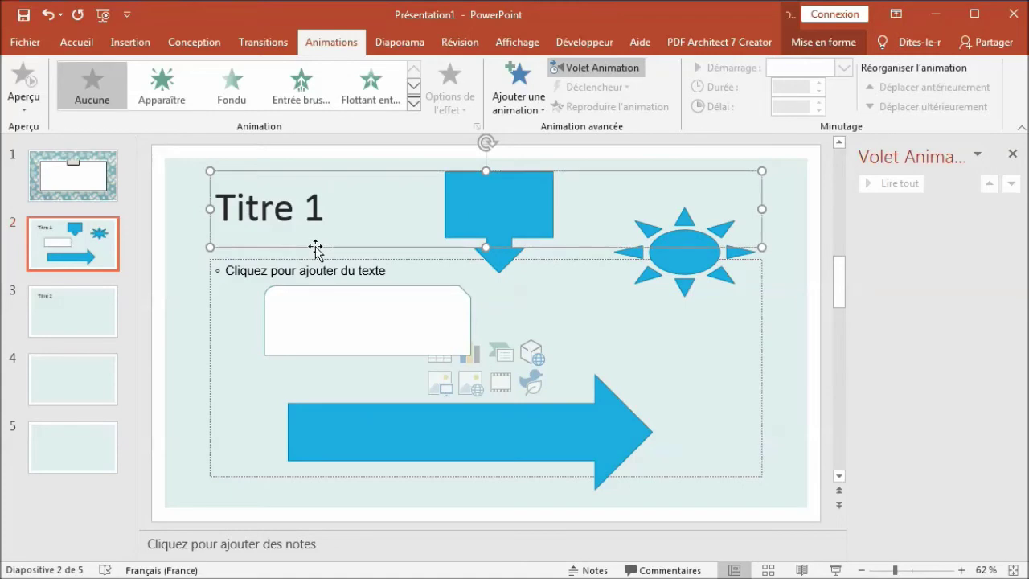
{"action": "left_click", "coordinate": [163, 89]}
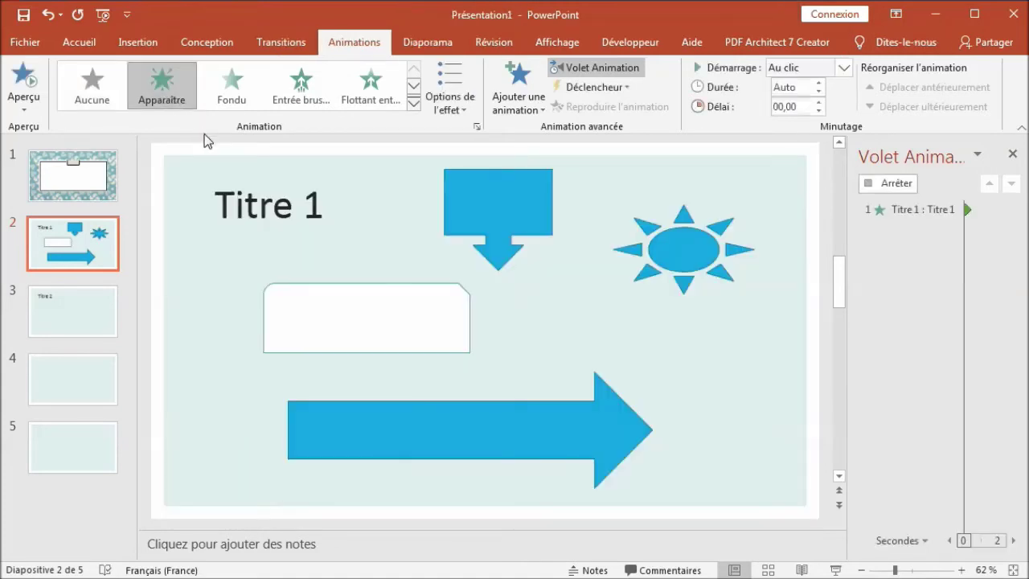
{"action": "left_click", "coordinate": [482, 207]}
{"action": "left_click", "coordinate": [422, 342]}
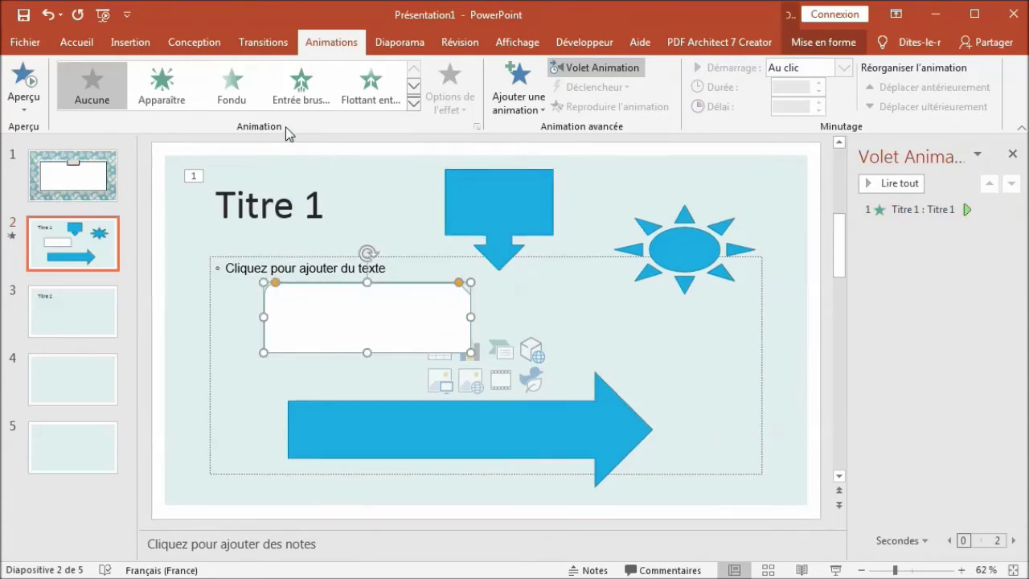
{"action": "left_click", "coordinate": [170, 88]}
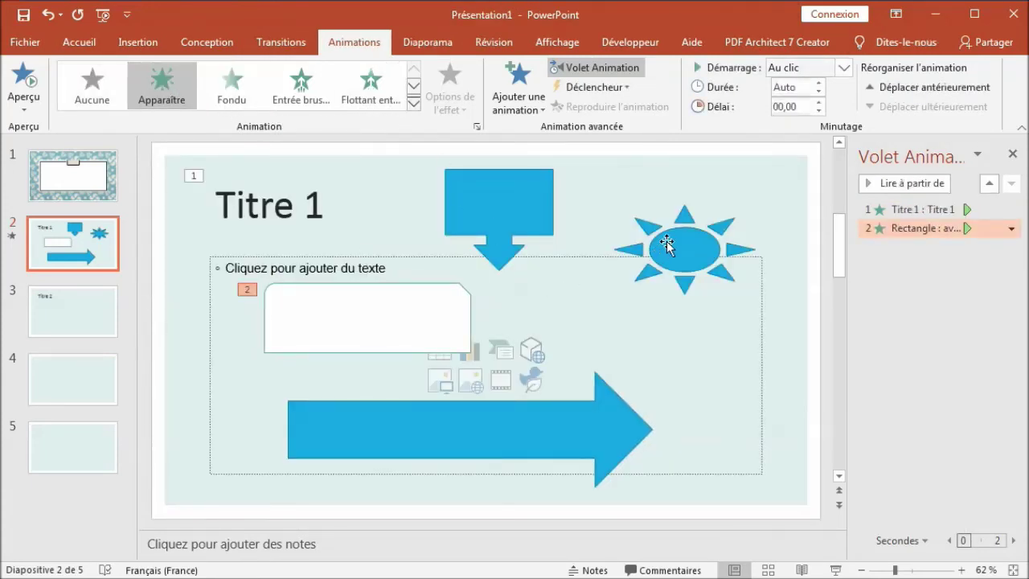
{"action": "left_click", "coordinate": [637, 220]}
{"action": "left_click", "coordinate": [413, 87]}
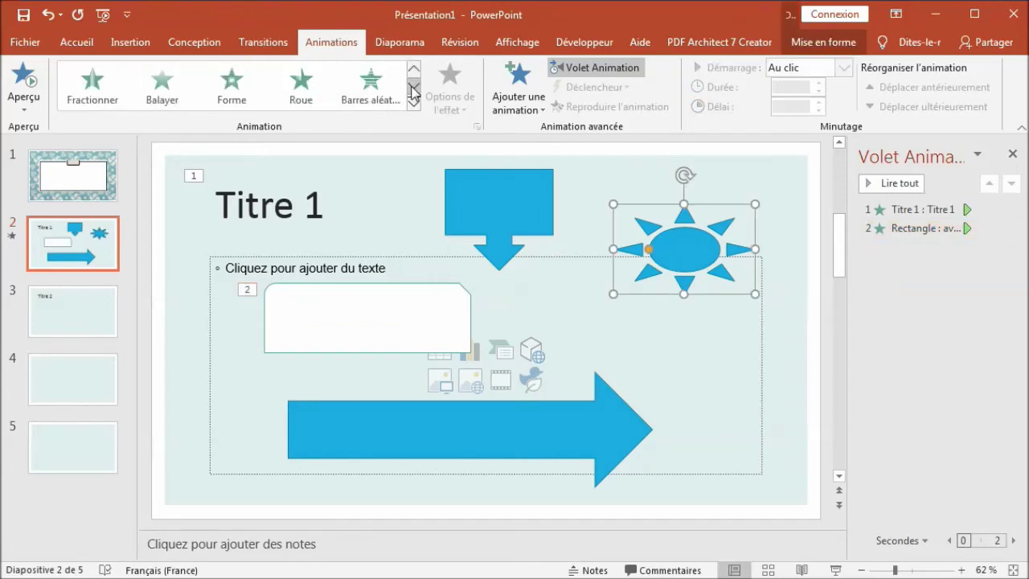
{"action": "left_click", "coordinate": [413, 87]}
{"action": "left_click", "coordinate": [238, 87]}
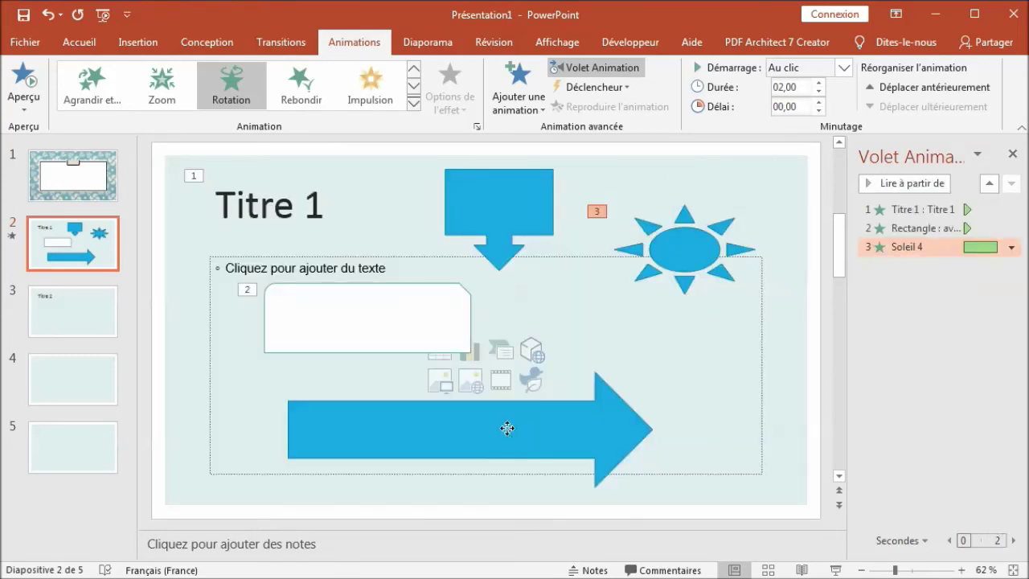
Give the right arrow Agrandir et tourner and the callout Flottant entrant
{"action": "left_click", "coordinate": [509, 429]}
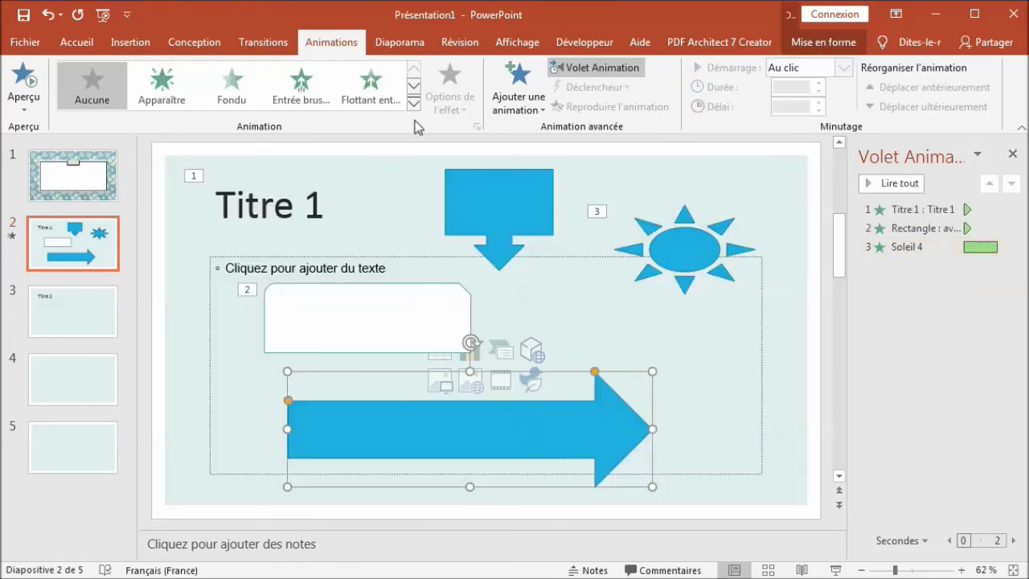
{"action": "left_click", "coordinate": [412, 86]}
{"action": "left_click", "coordinate": [412, 86]}
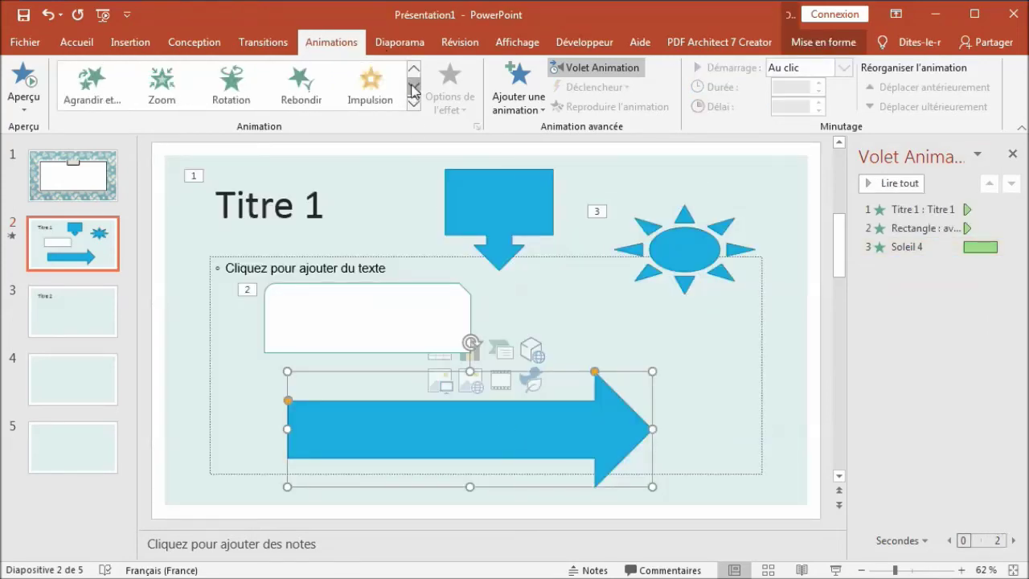
{"action": "left_click", "coordinate": [92, 83]}
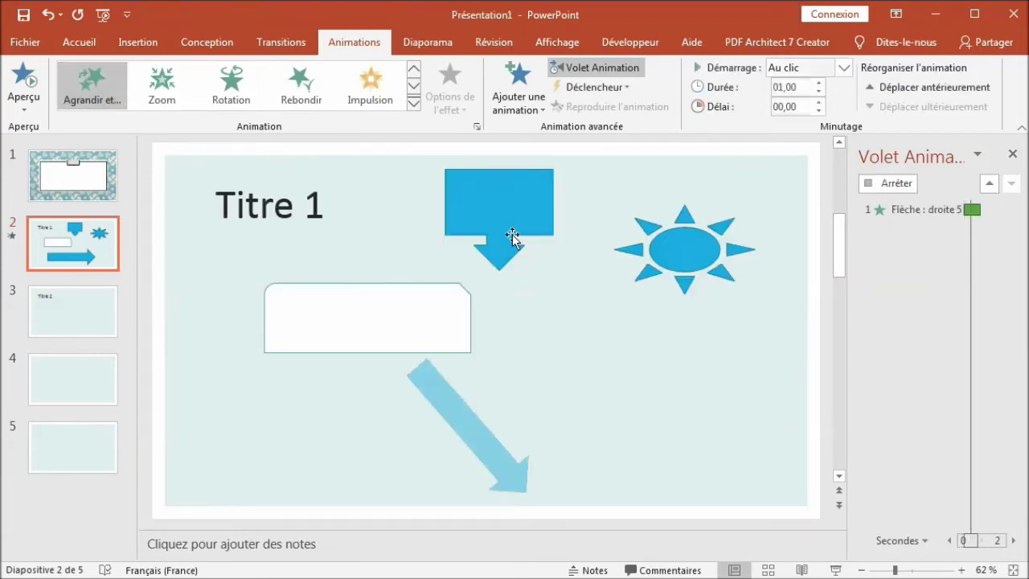
{"action": "left_click", "coordinate": [503, 206]}
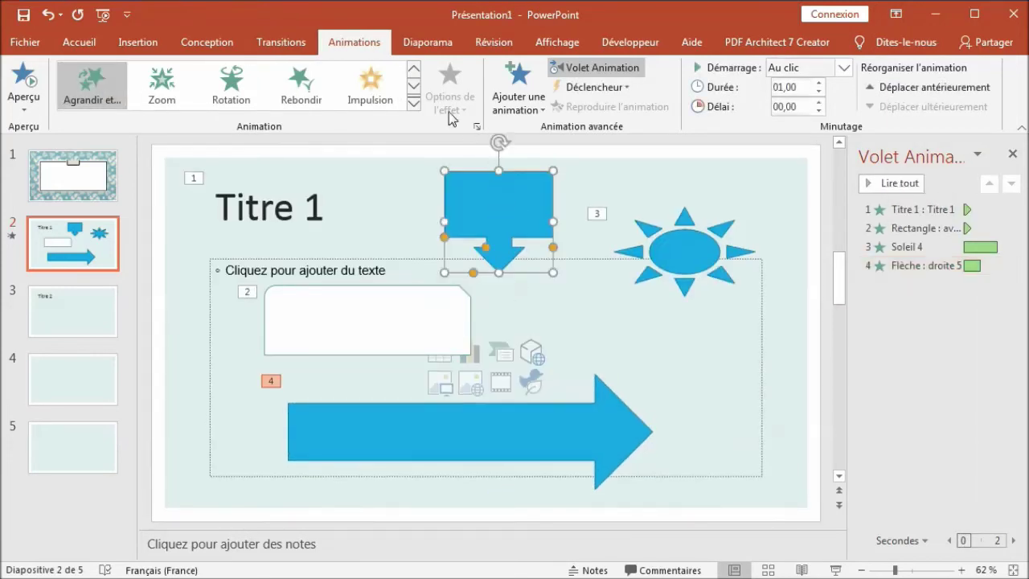
{"action": "left_click", "coordinate": [377, 94]}
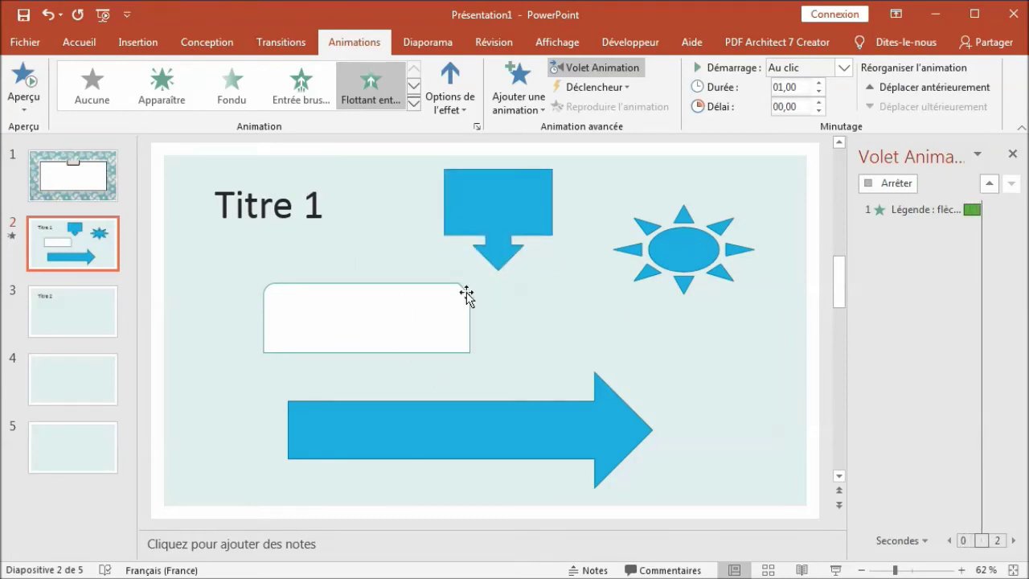
{"action": "left_click", "coordinate": [837, 571]}
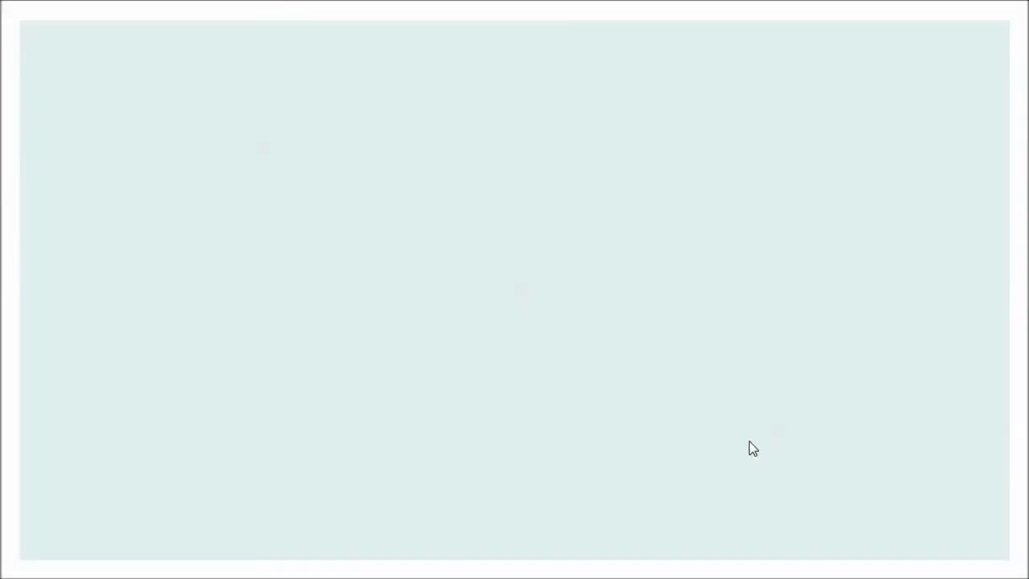
{"action": "left_click", "coordinate": [720, 414]}
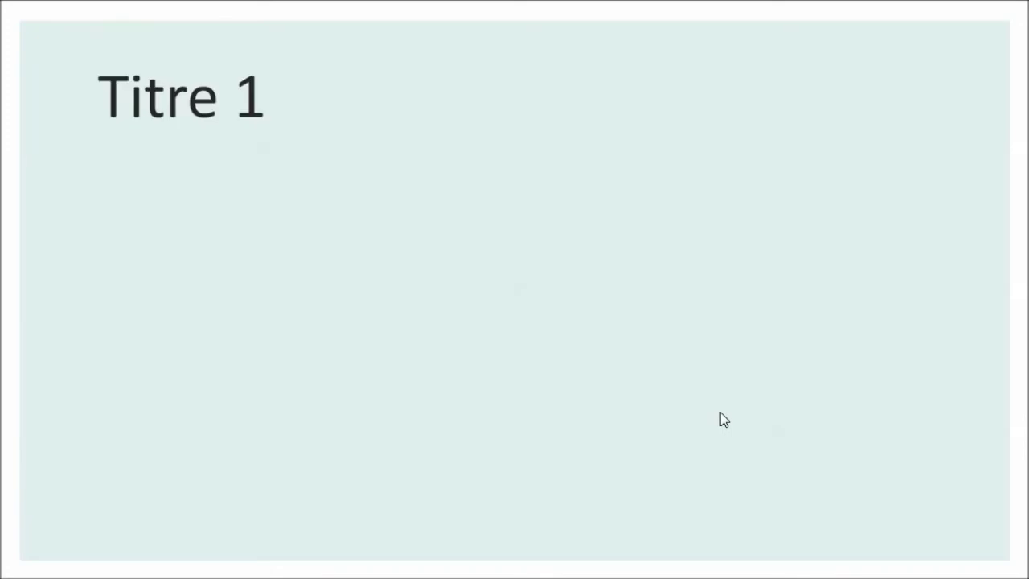
{"action": "left_click", "coordinate": [720, 413]}
{"action": "left_click", "coordinate": [720, 412]}
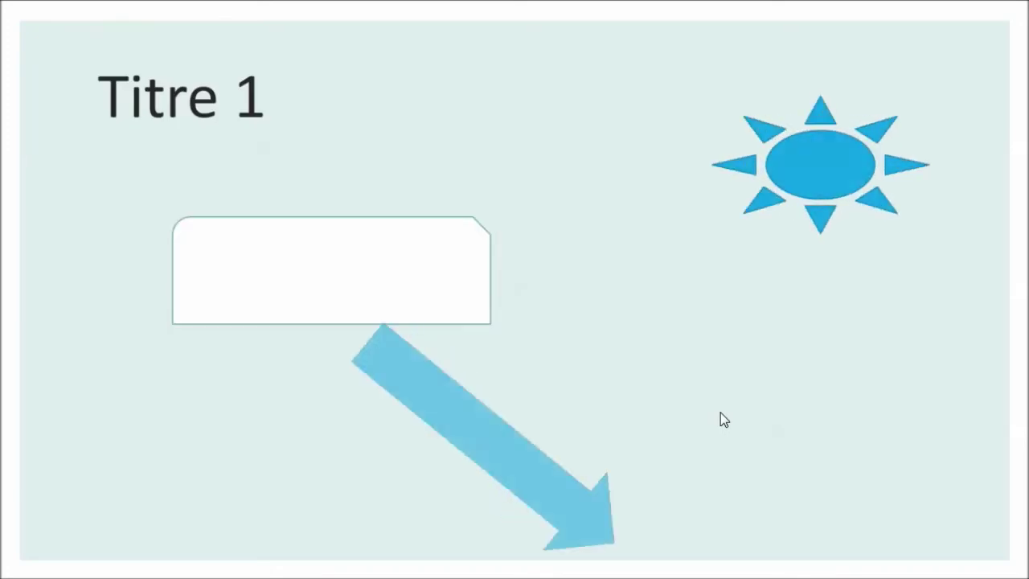
{"action": "left_click", "coordinate": [720, 412]}
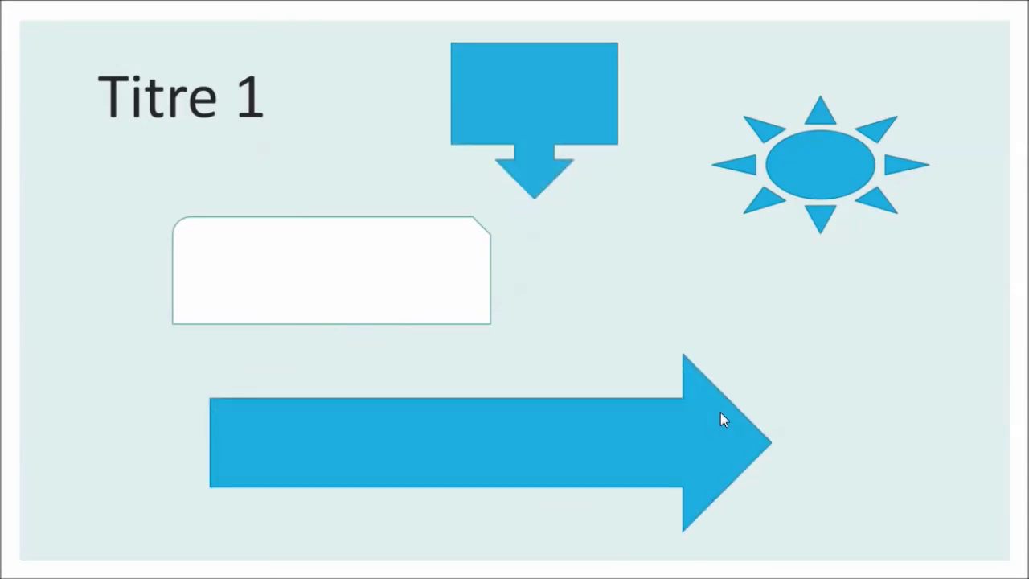
{"action": "key", "text": "Escape"}
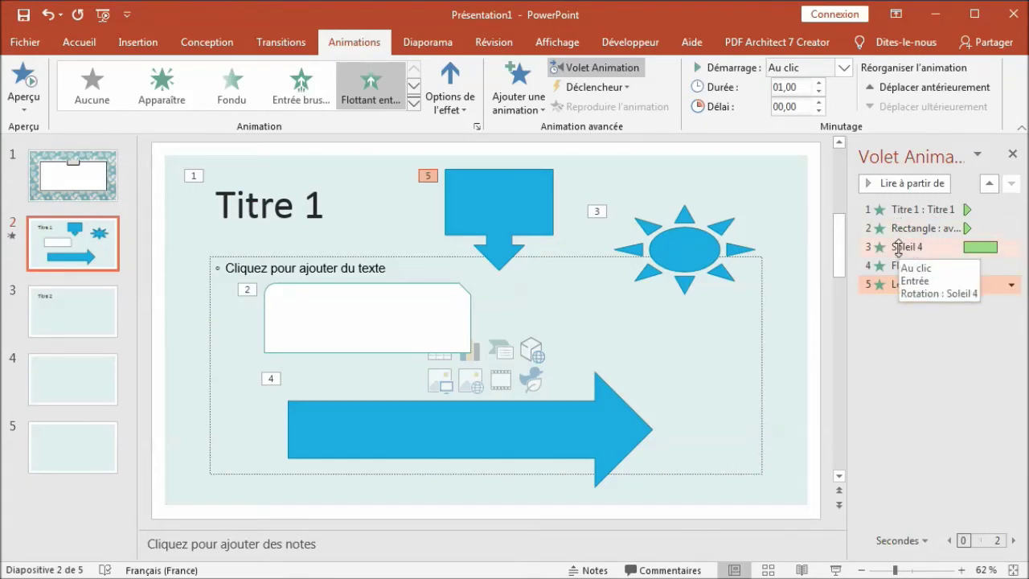
Set Soleil 4's Rotation to Avec la précédente with a 3-second delay, then duplicate slide 2
{"action": "left_click", "coordinate": [898, 248]}
{"action": "right_click", "coordinate": [900, 254]}
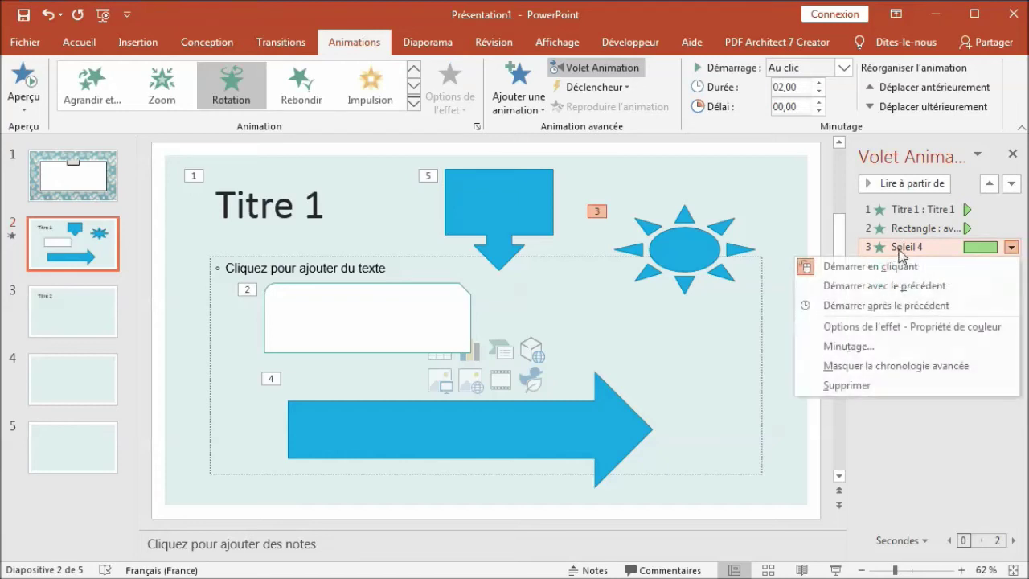
{"action": "left_click", "coordinate": [873, 347]}
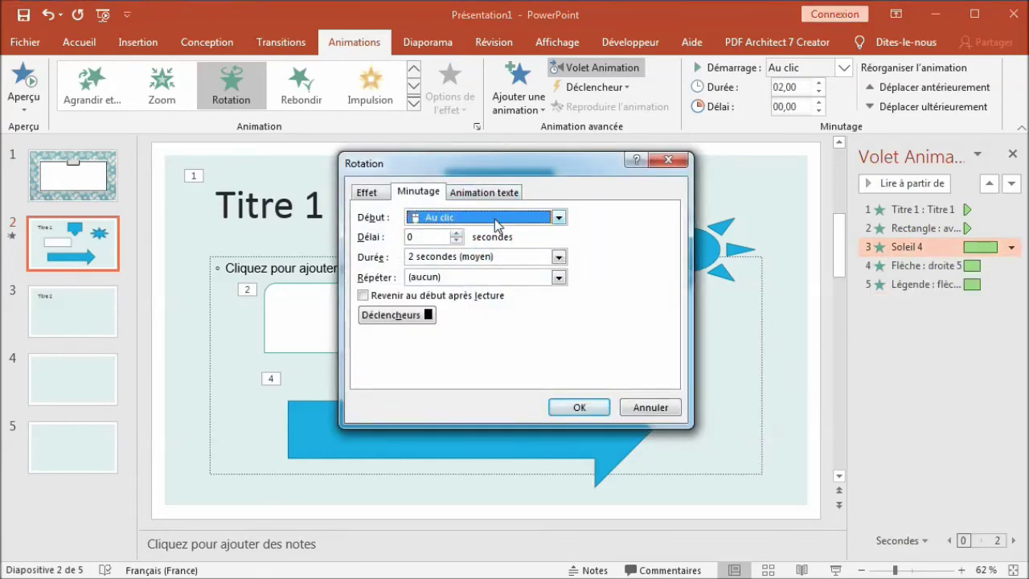
{"action": "left_click", "coordinate": [497, 223]}
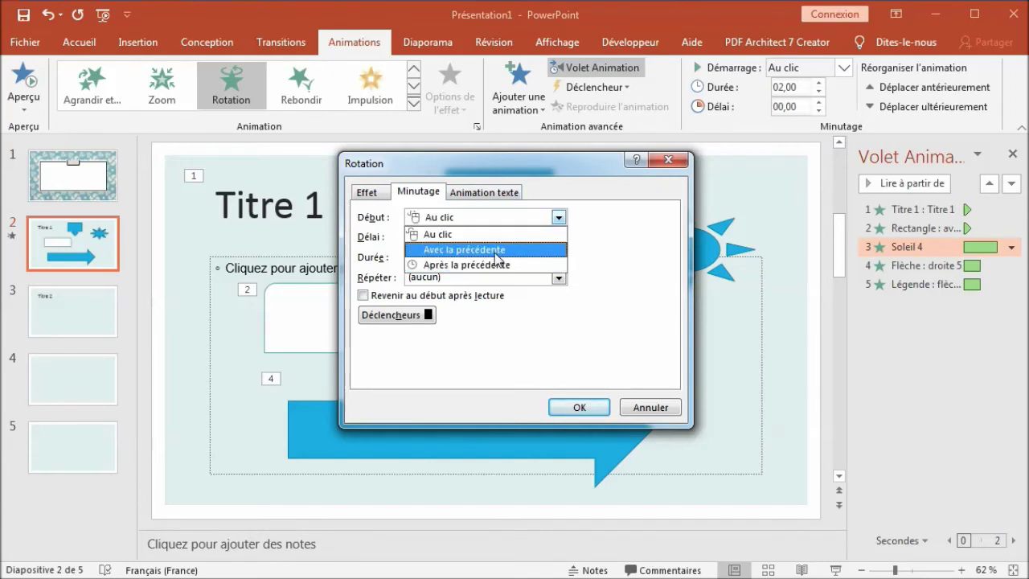
{"action": "left_click", "coordinate": [497, 252]}
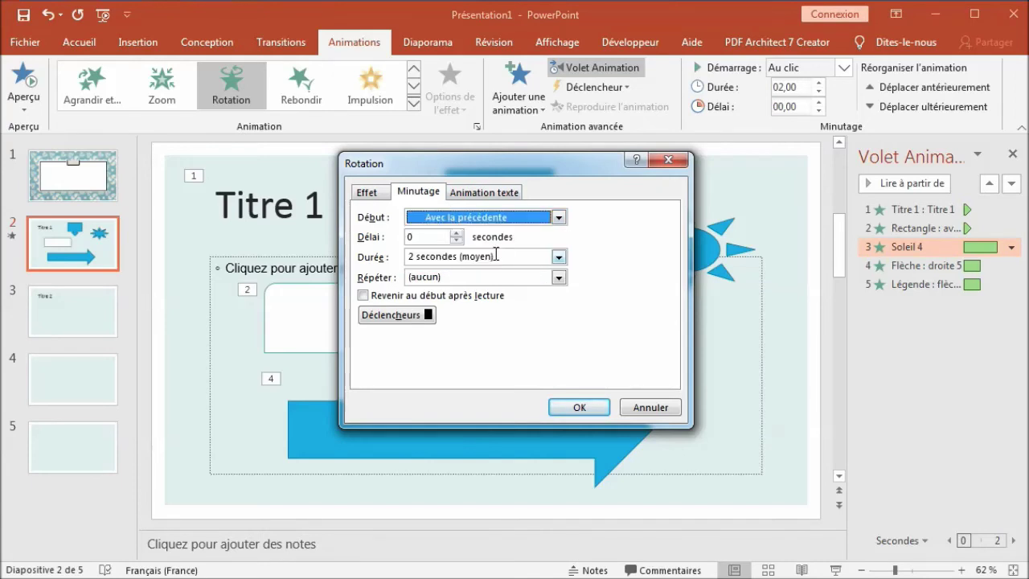
{"action": "left_click", "coordinate": [456, 233]}
{"action": "left_click", "coordinate": [457, 233]}
{"action": "left_click", "coordinate": [457, 234]}
{"action": "left_click", "coordinate": [456, 233]}
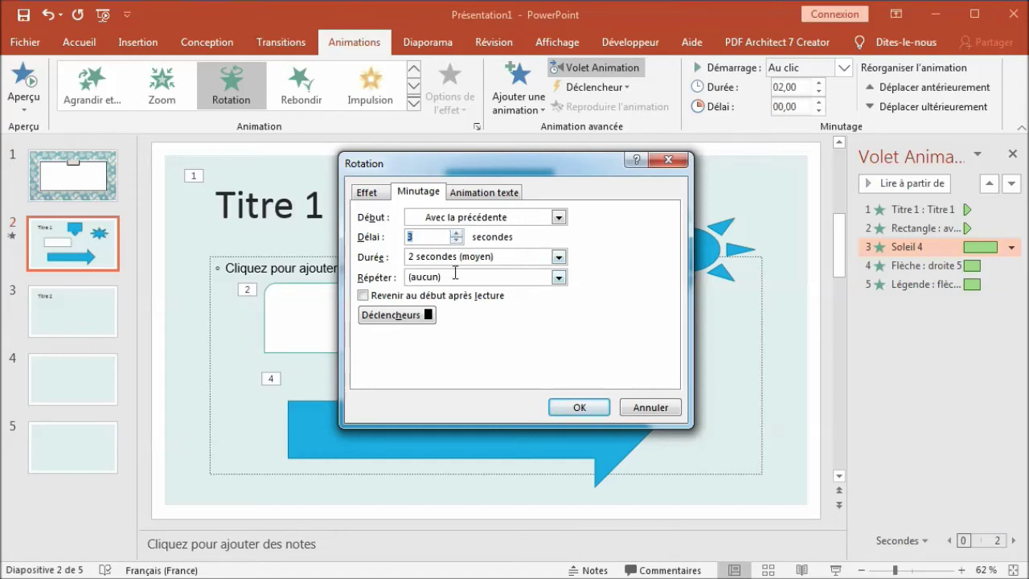
{"action": "left_click", "coordinate": [372, 197]}
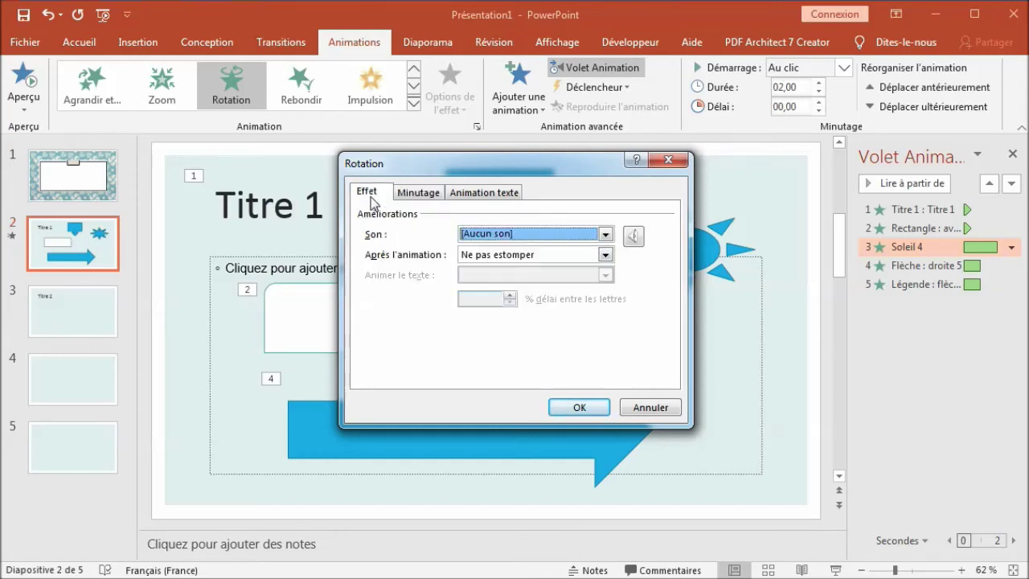
{"action": "left_click", "coordinate": [580, 408]}
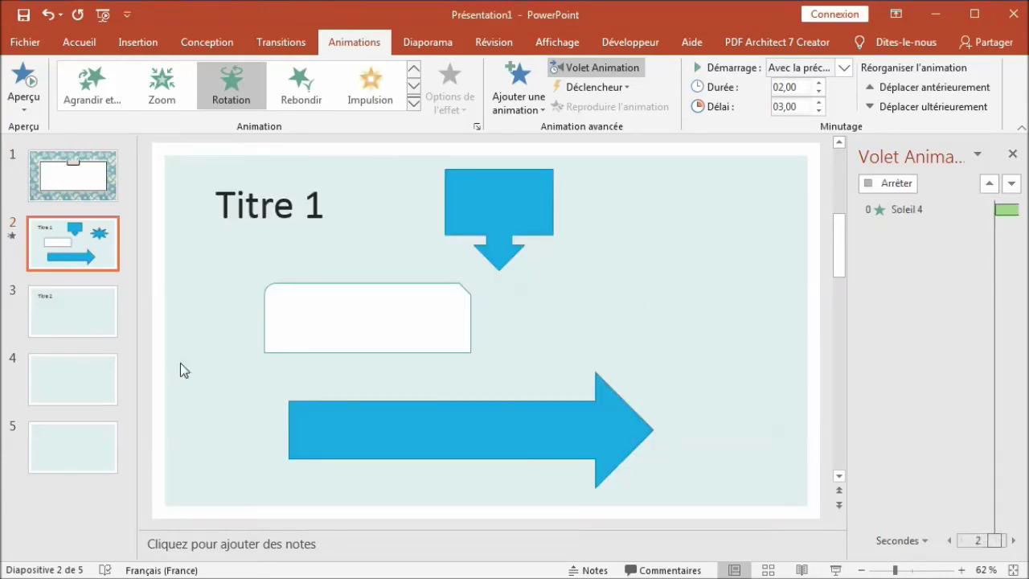
{"action": "left_click", "coordinate": [72, 249]}
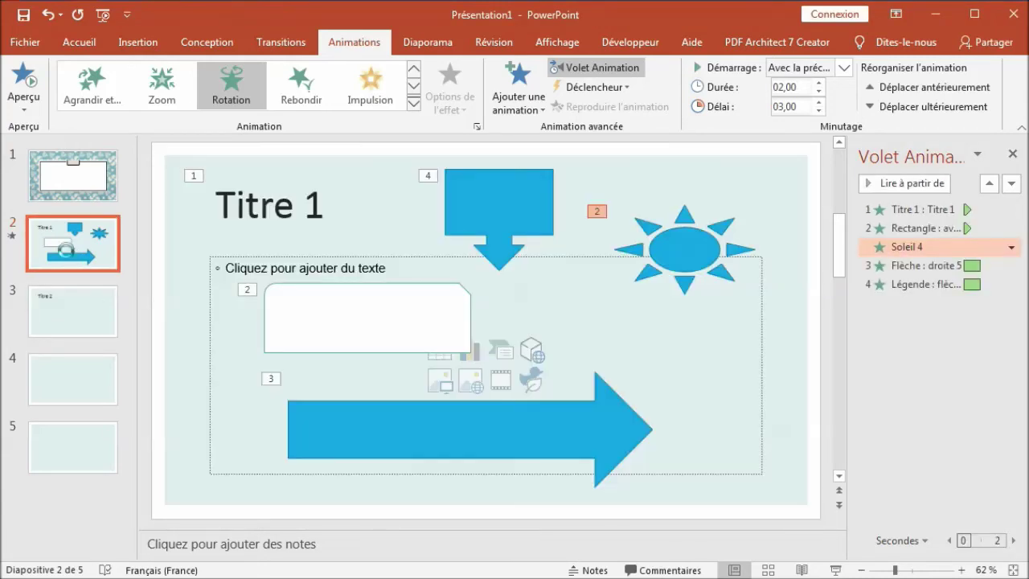
{"action": "left_click_drag", "start_coordinate": [69, 257], "coordinate": [75, 281]}
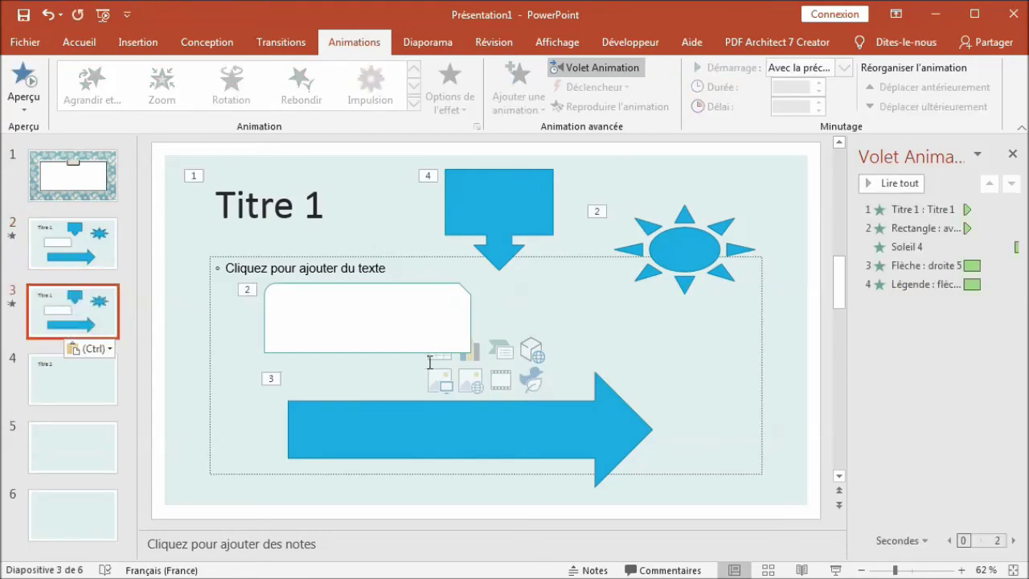
Delete the copied animations from slide 3 in the Animation pane
{"action": "left_click", "coordinate": [906, 286]}
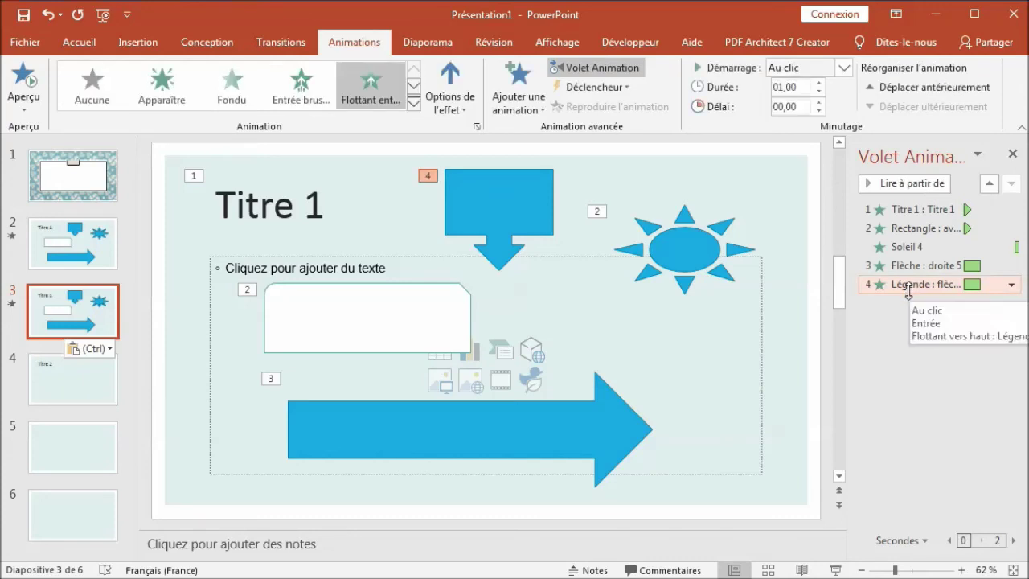
{"action": "key", "text": "Delete"}
{"action": "key", "text": "Delete"}
{"action": "key", "text": "Delete"}
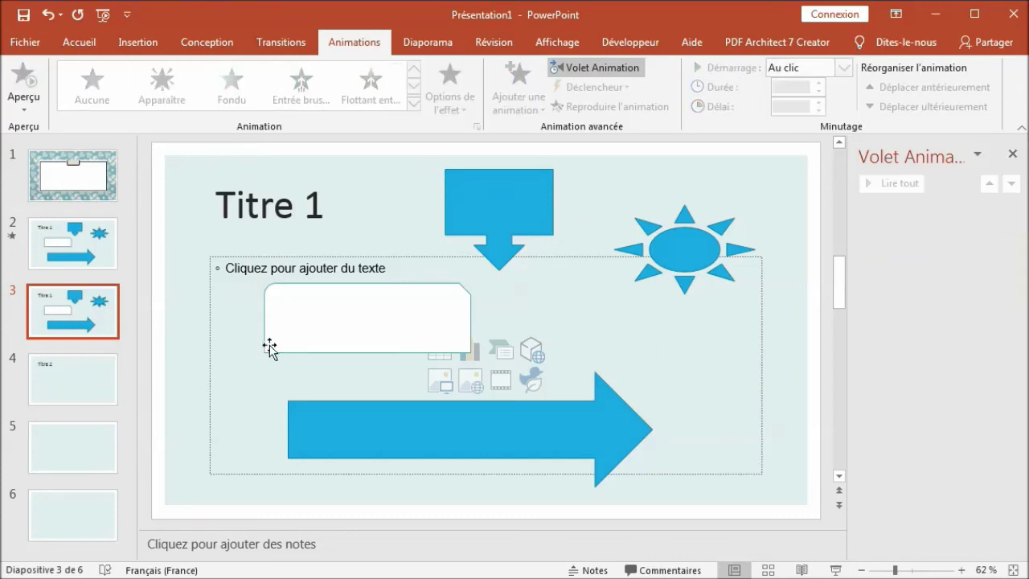
{"action": "left_click", "coordinate": [526, 209]}
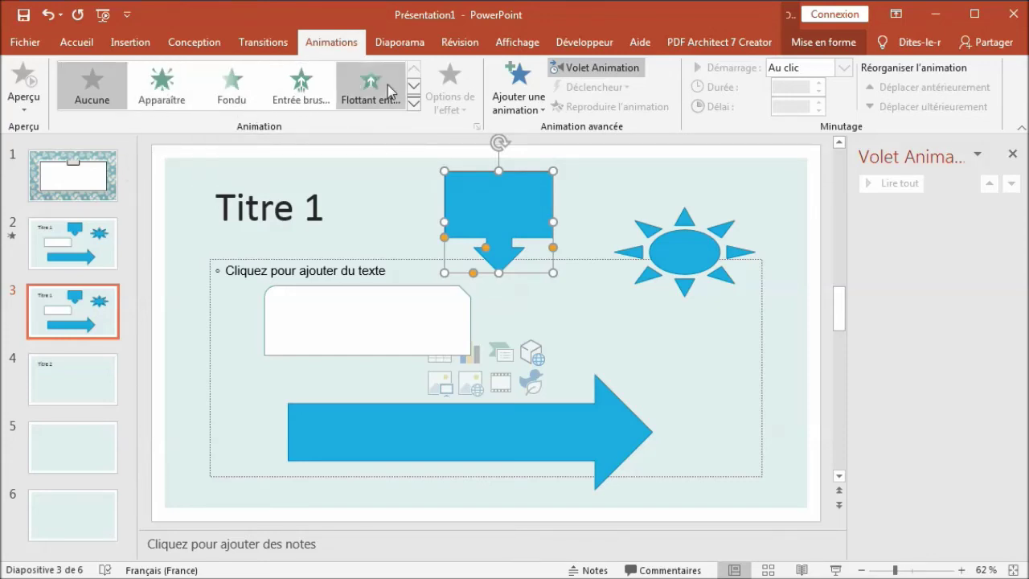
Give the down-arrow callout a wipe entrance and a Disparaître exit effect
{"action": "left_click", "coordinate": [543, 119]}
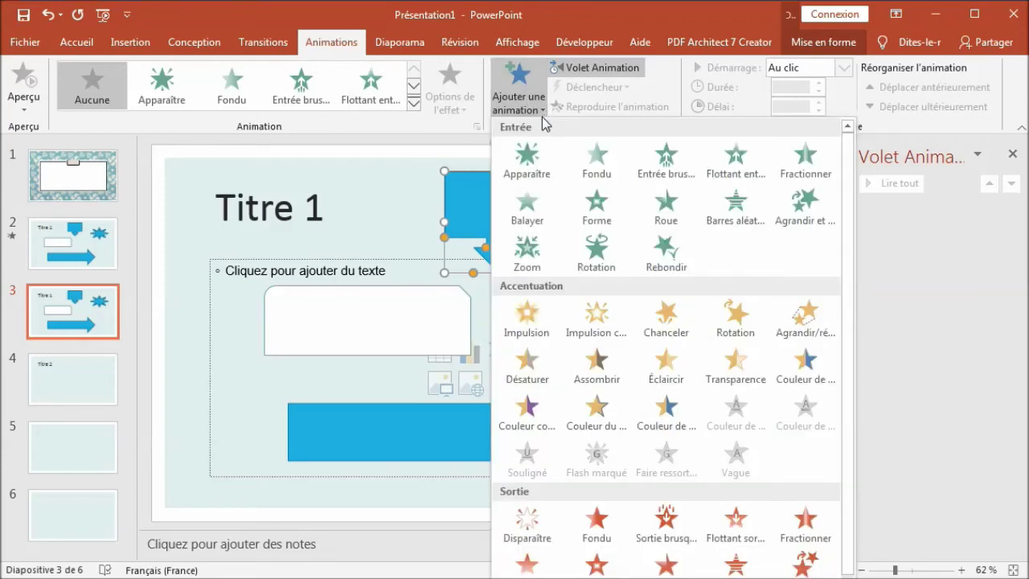
{"action": "left_click", "coordinate": [532, 207]}
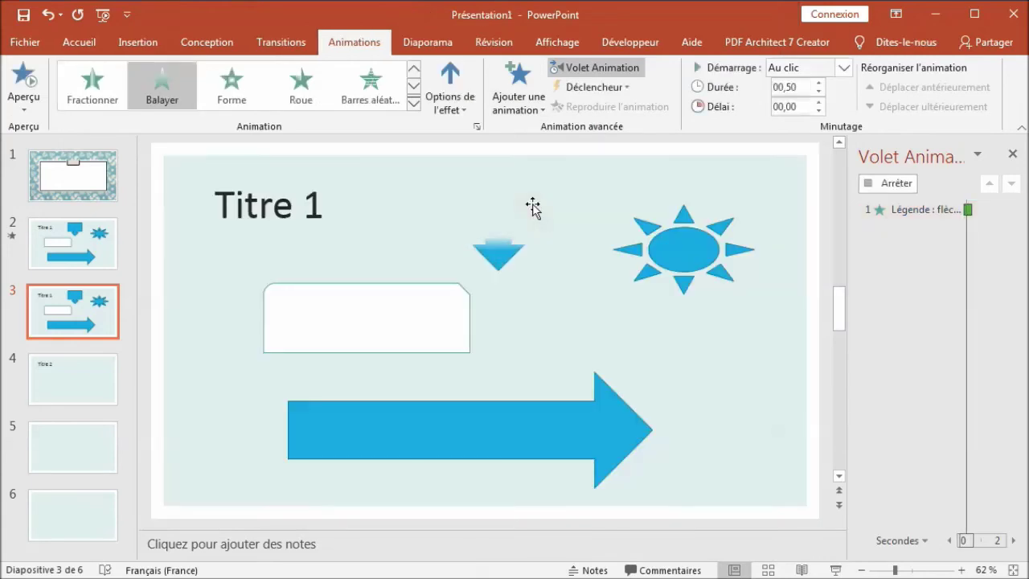
{"action": "left_click", "coordinate": [526, 199]}
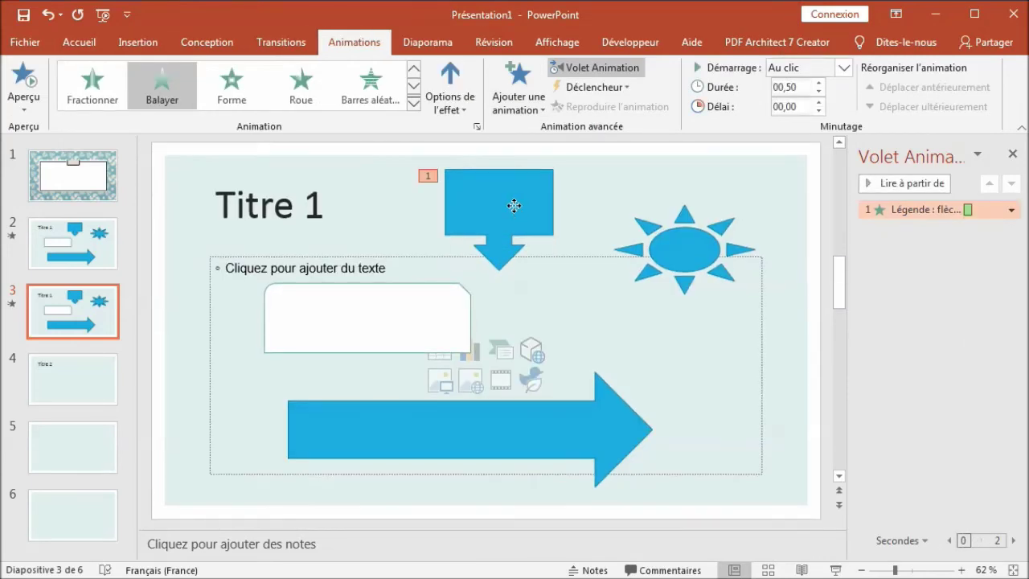
{"action": "left_click", "coordinate": [514, 205]}
{"action": "left_click", "coordinate": [541, 115]}
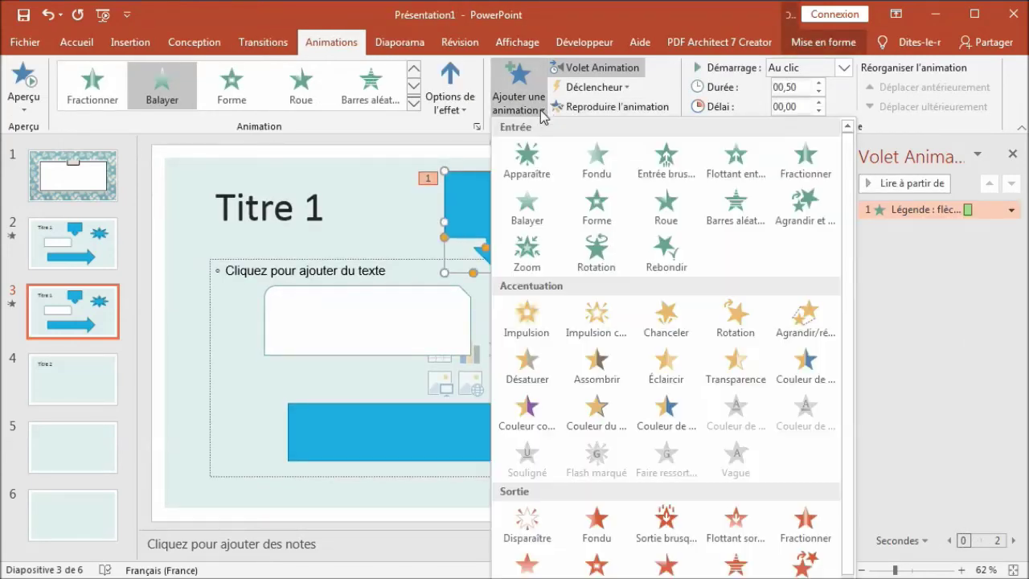
{"action": "left_click", "coordinate": [543, 535]}
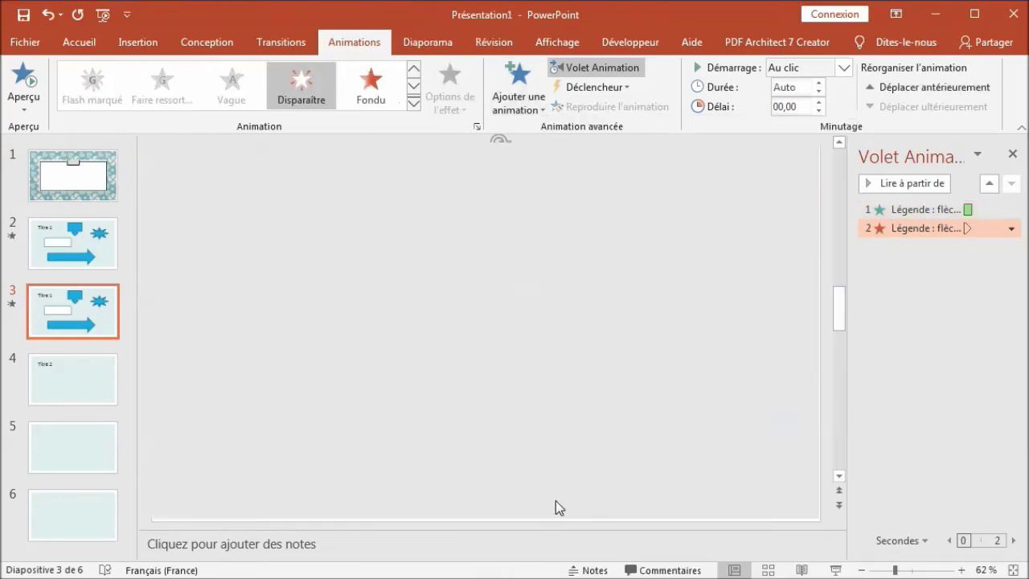
Give the right arrow a shape entrance and Disparaître exit; make the sun Flottant entrant
{"action": "left_click", "coordinate": [589, 434]}
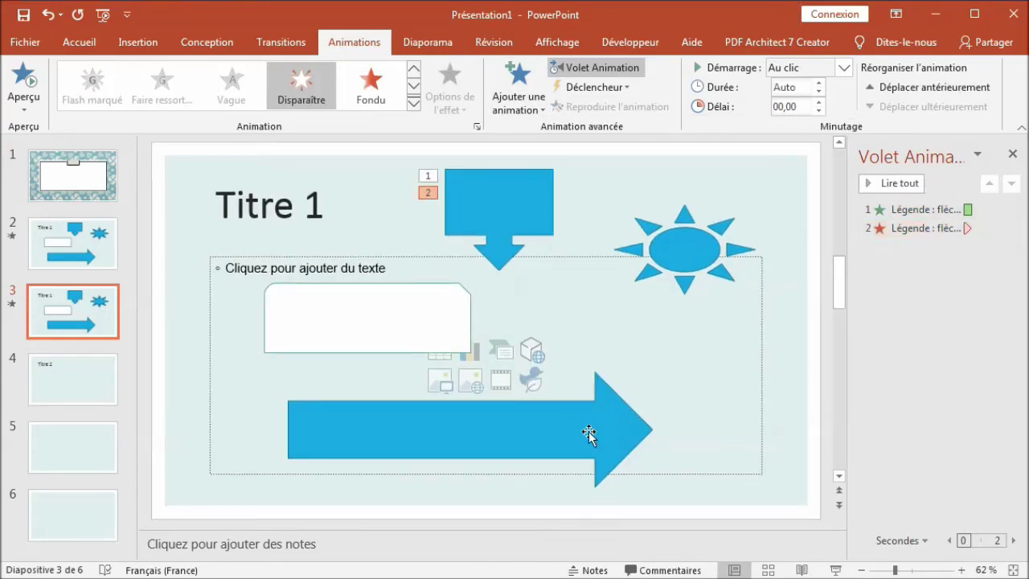
{"action": "left_click", "coordinate": [543, 113]}
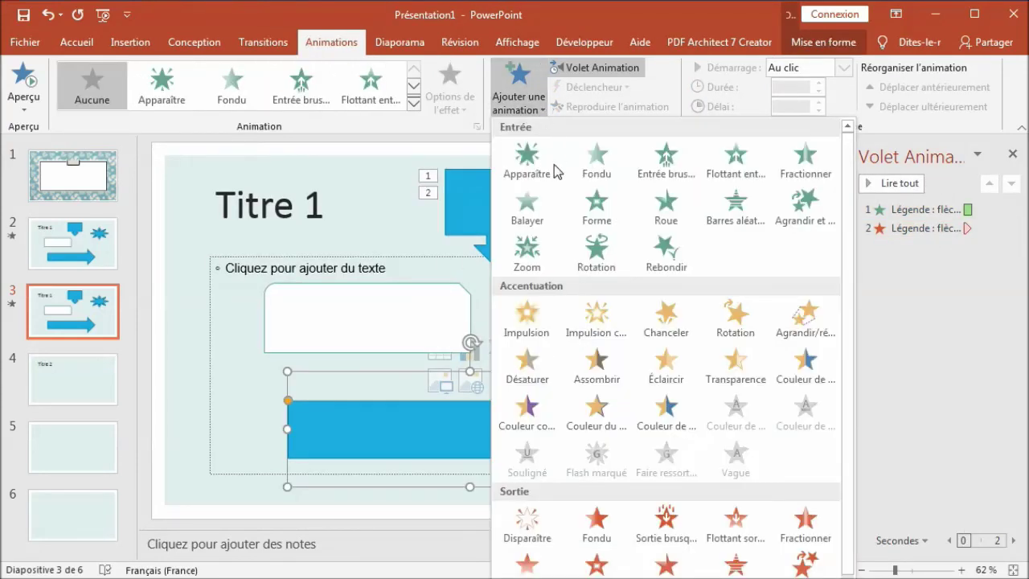
{"action": "left_click", "coordinate": [594, 214]}
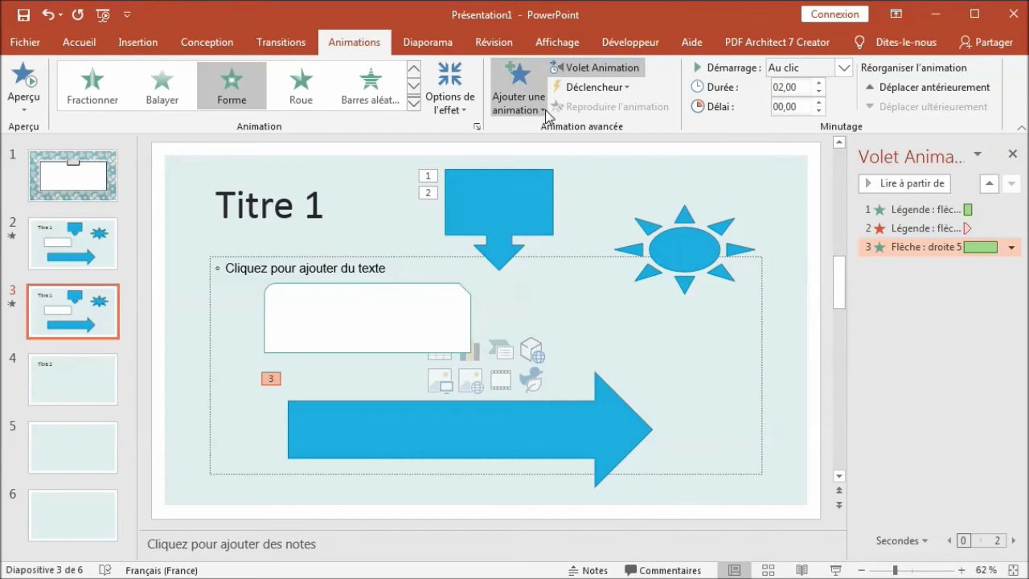
{"action": "left_click", "coordinate": [546, 116]}
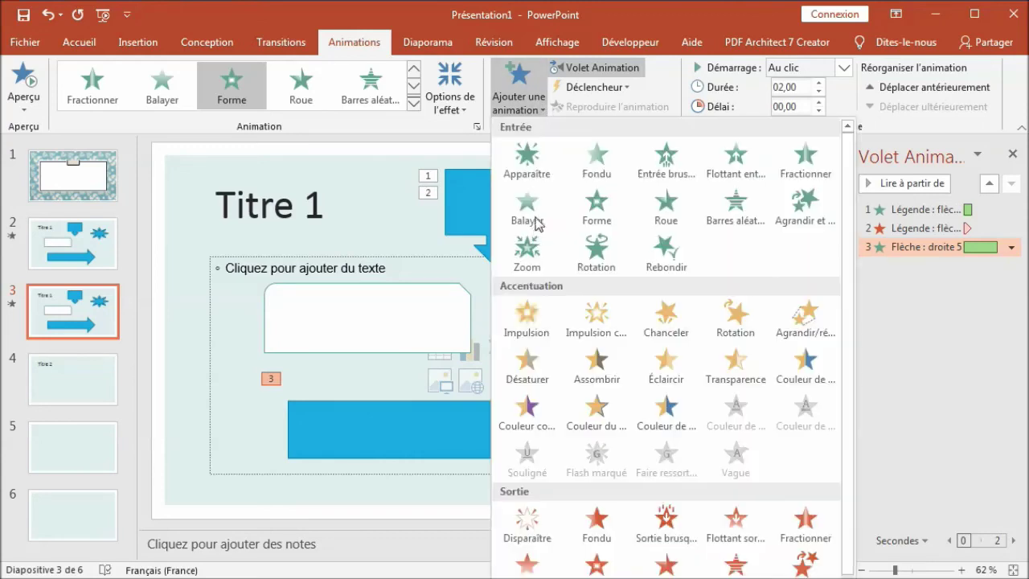
{"action": "left_click", "coordinate": [527, 524]}
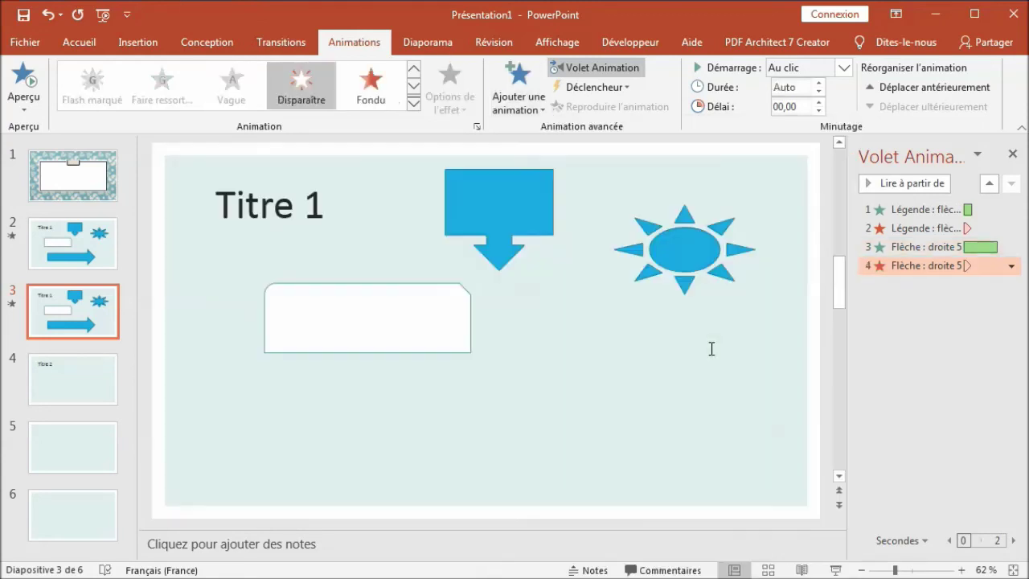
{"action": "left_click", "coordinate": [703, 256]}
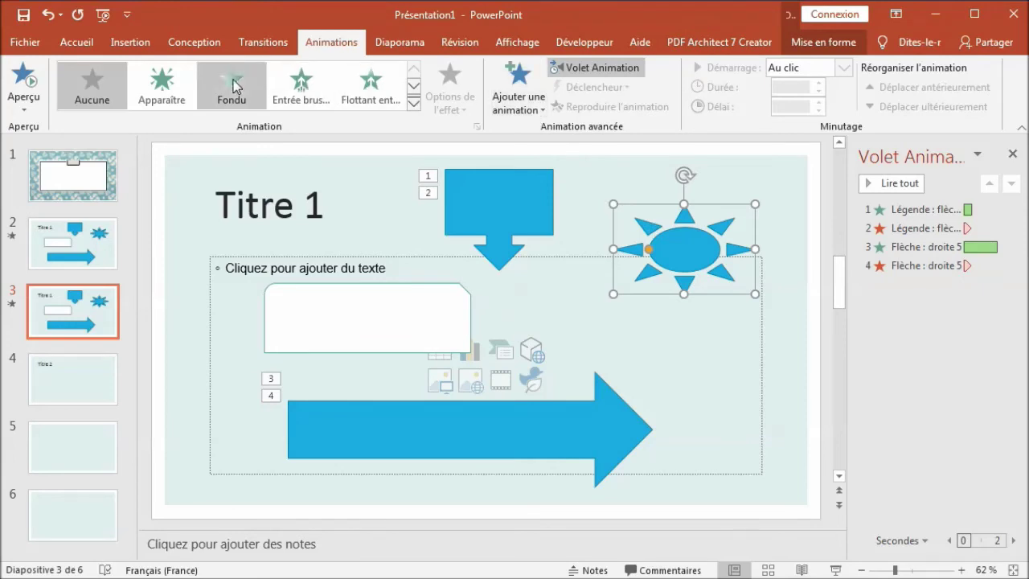
{"action": "left_click", "coordinate": [233, 86]}
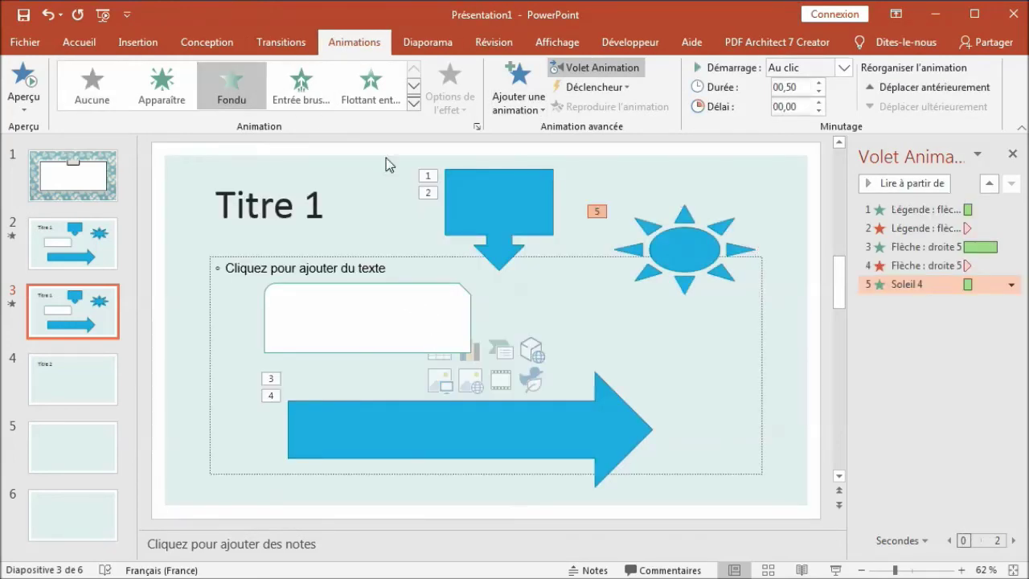
{"action": "left_click", "coordinate": [371, 85]}
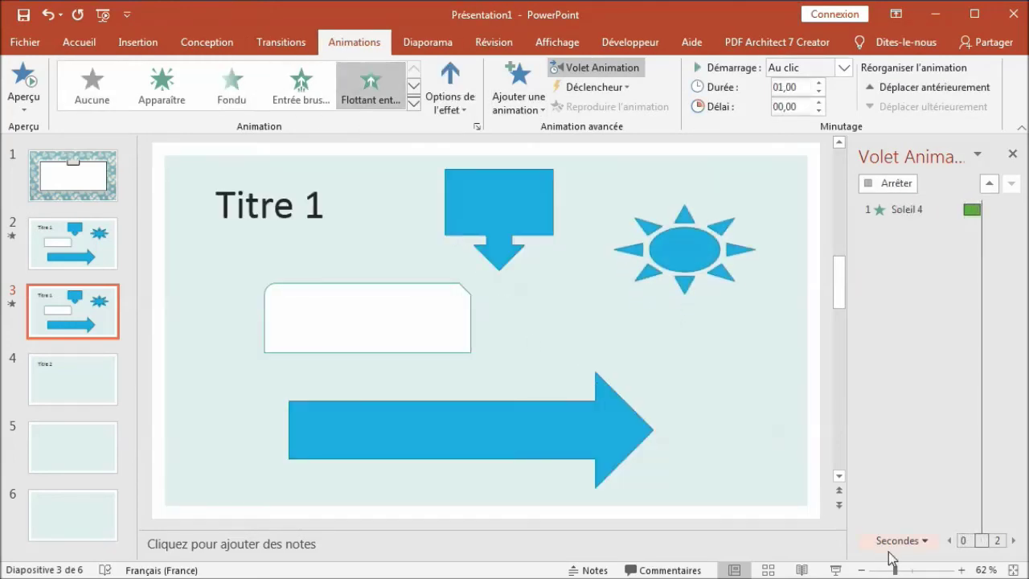
{"action": "left_click", "coordinate": [836, 570]}
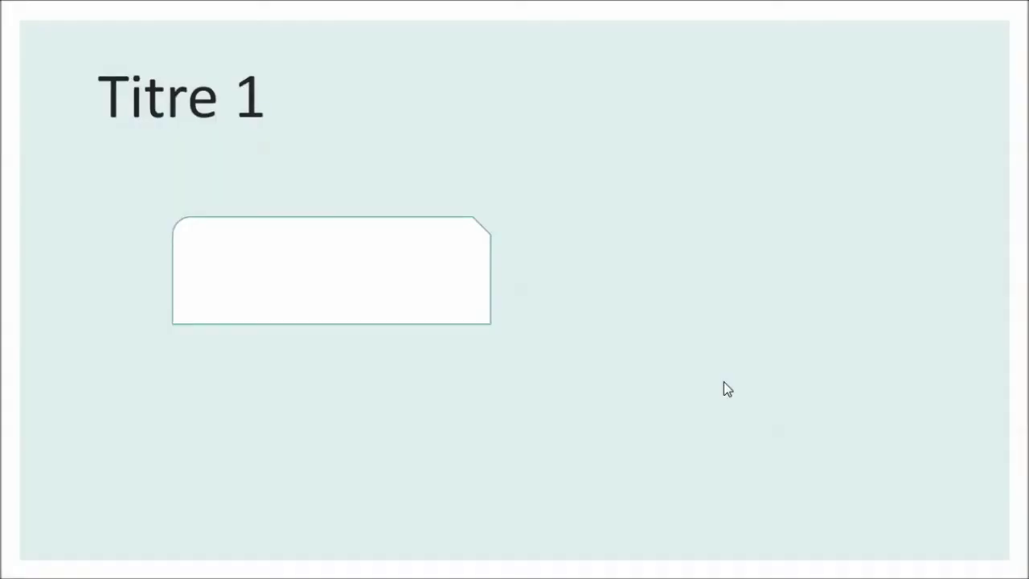
{"action": "left_click", "coordinate": [723, 389]}
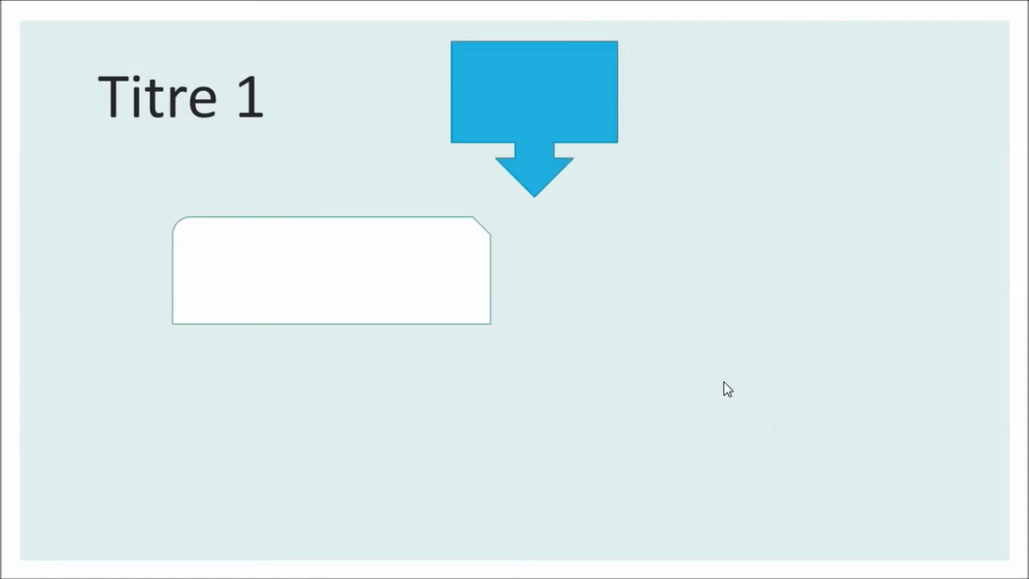
{"action": "left_click", "coordinate": [724, 384]}
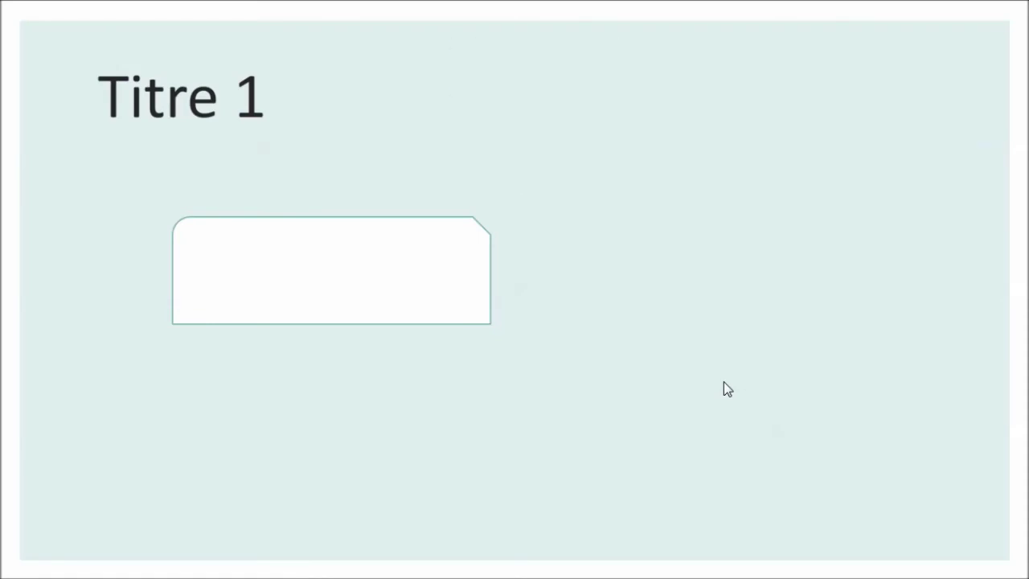
{"action": "left_click", "coordinate": [723, 384]}
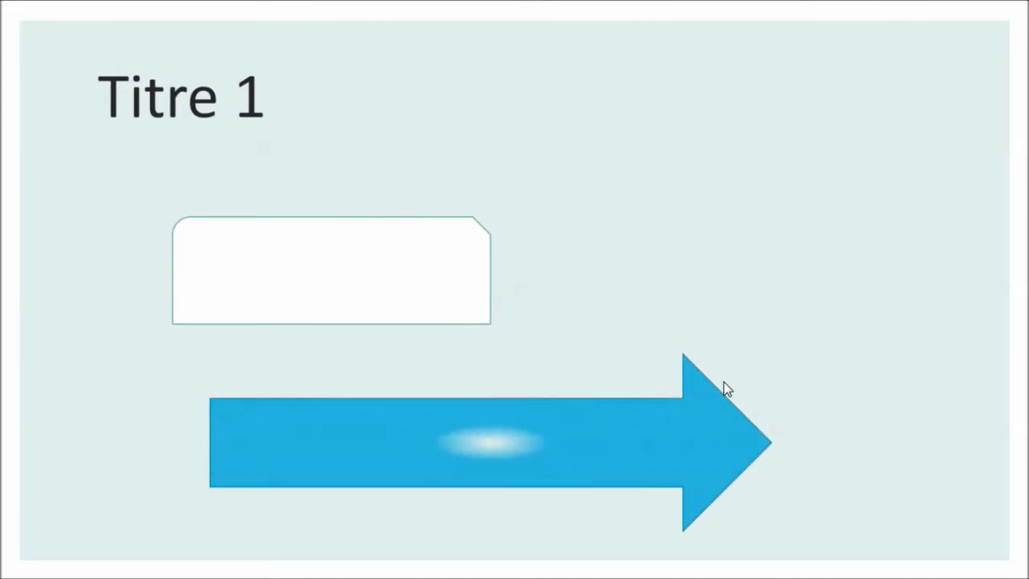
{"action": "left_click", "coordinate": [724, 383]}
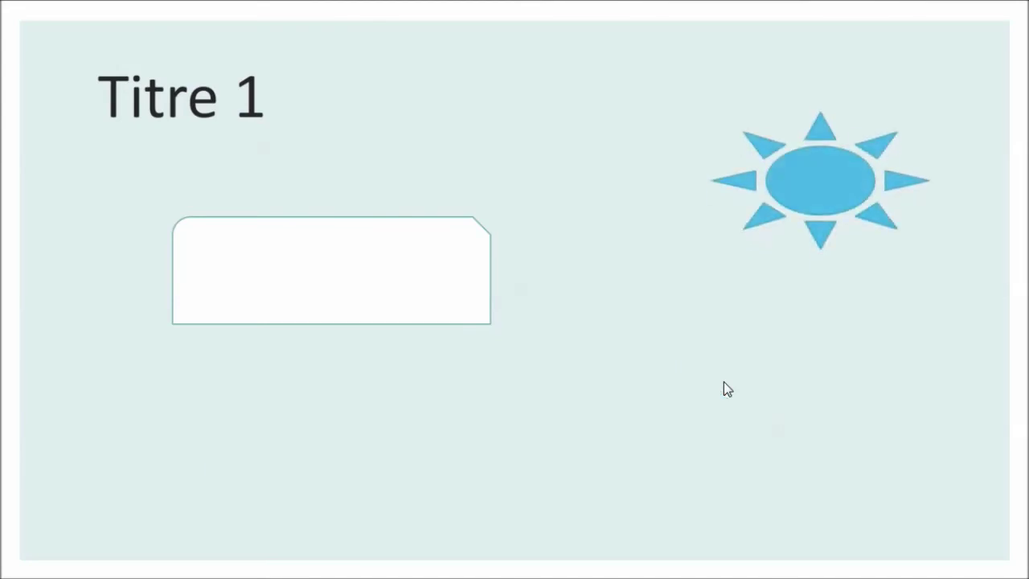
{"action": "key", "text": "Escape"}
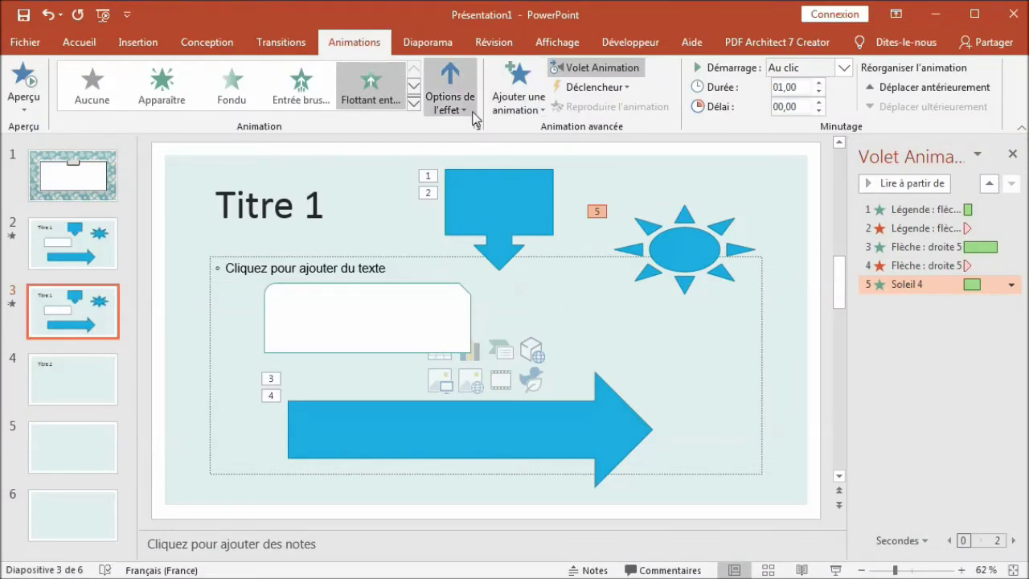
Select the title slide and show its settings on the Transitions tab
{"action": "left_click", "coordinate": [427, 46]}
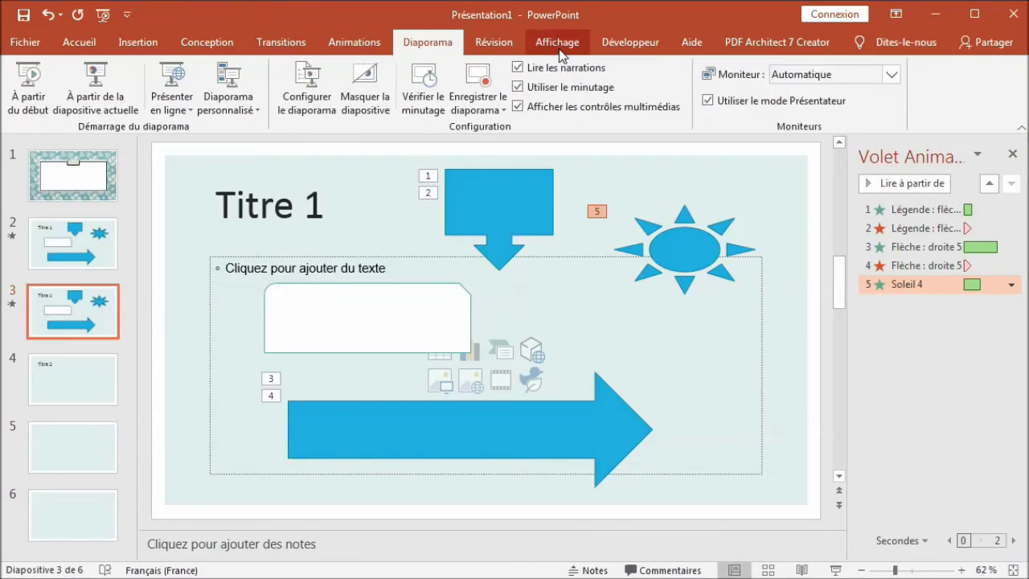
{"action": "left_click", "coordinate": [557, 44]}
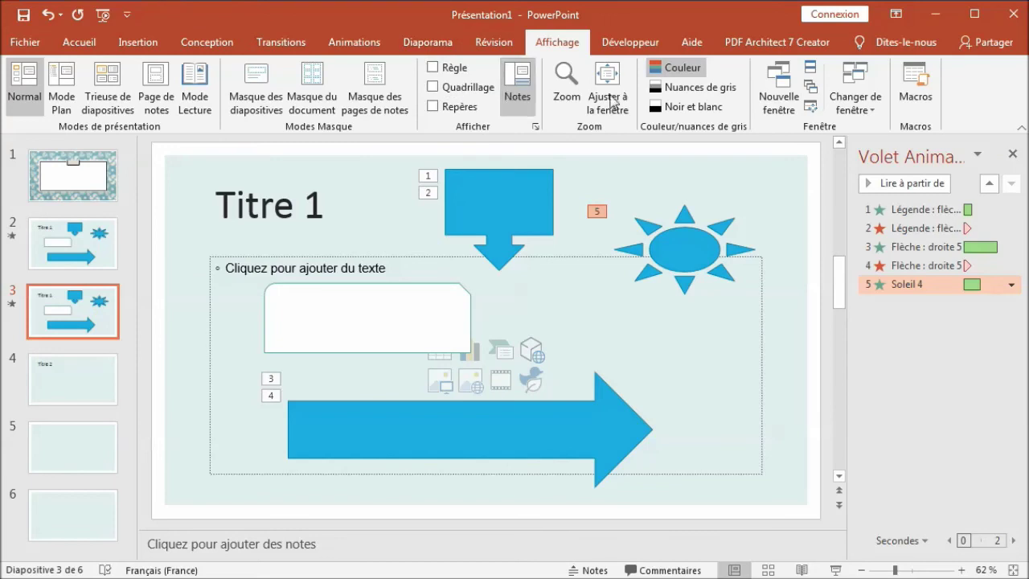
{"action": "left_click", "coordinate": [639, 45]}
{"action": "left_click", "coordinate": [574, 47]}
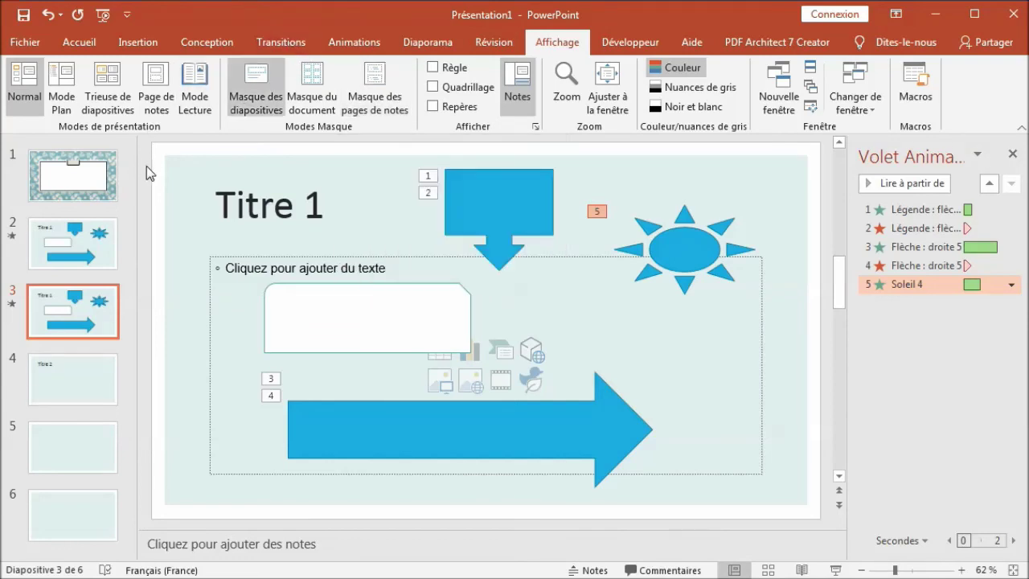
{"action": "left_click", "coordinate": [103, 172]}
{"action": "left_click", "coordinate": [283, 48]}
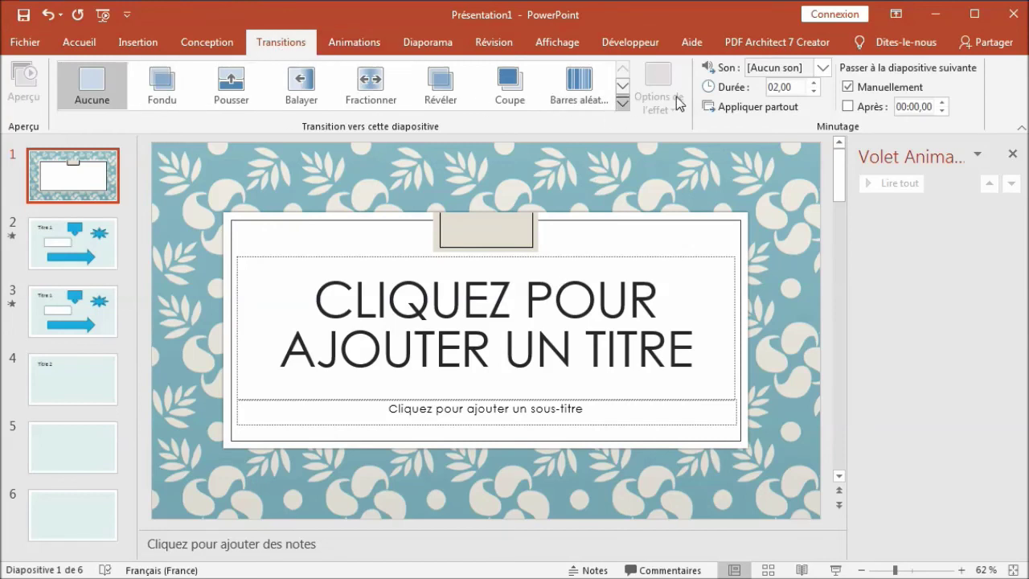
Shorten slide 1's transition duration and apply the Balayer transition
{"action": "left_click", "coordinate": [815, 94]}
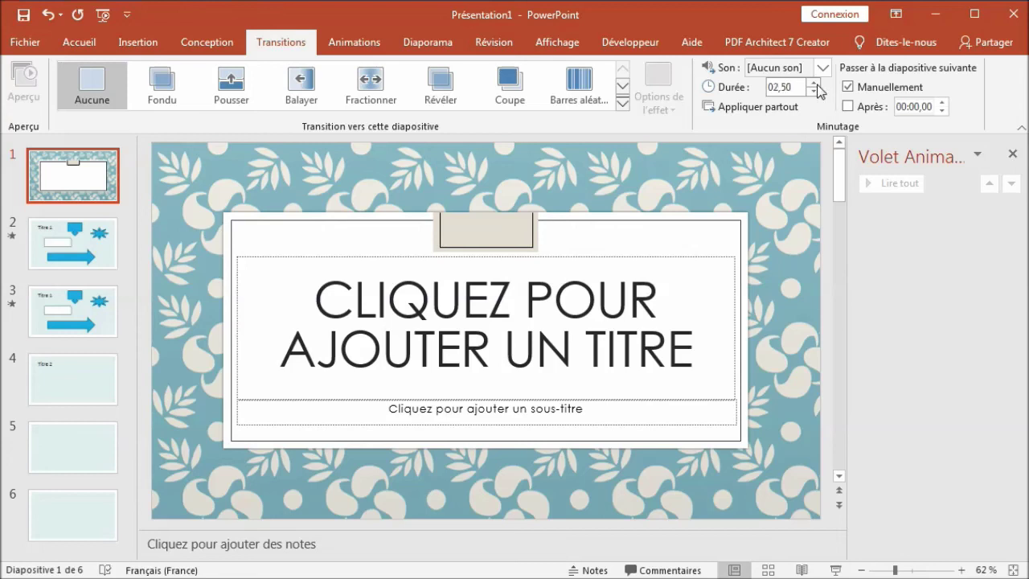
{"action": "left_click", "coordinate": [813, 93]}
{"action": "left_click", "coordinate": [813, 94]}
{"action": "left_click", "coordinate": [302, 90]}
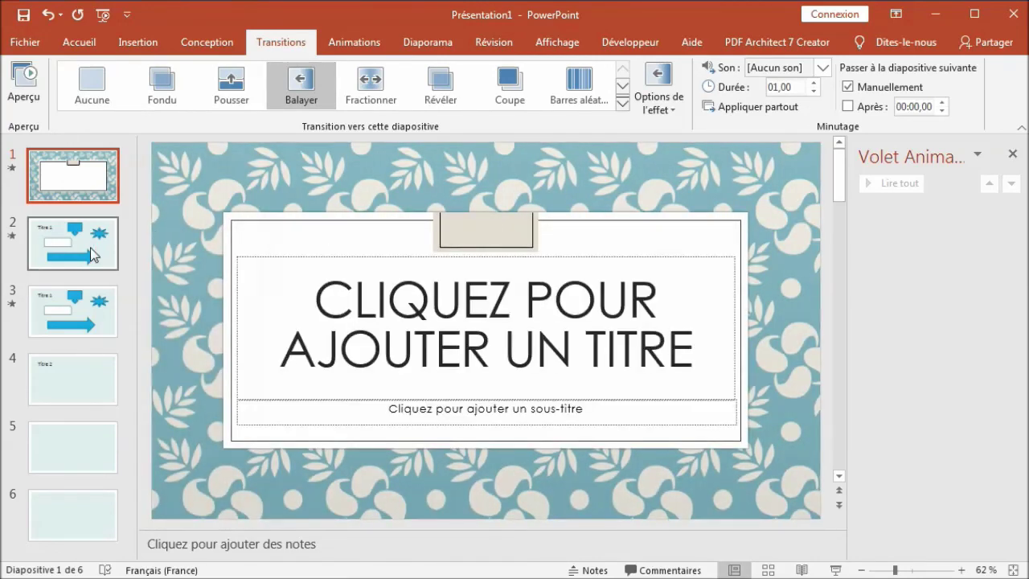
Apply Écrasement to slide 2 and Avion to slide 3, then return to slide 1
{"action": "left_click", "coordinate": [73, 243]}
{"action": "left_click", "coordinate": [623, 86]}
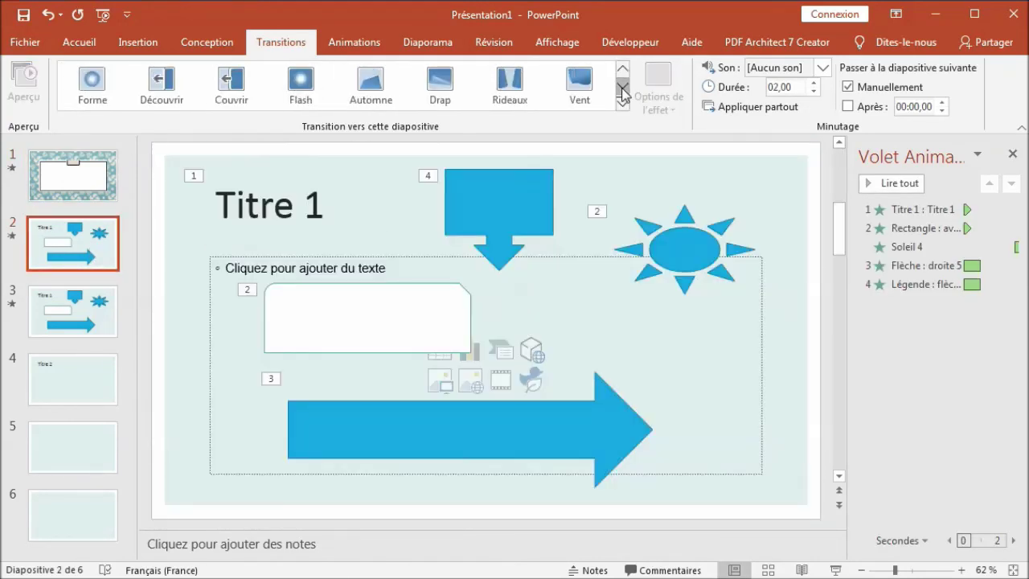
{"action": "left_click", "coordinate": [623, 86]}
{"action": "left_click", "coordinate": [231, 85]}
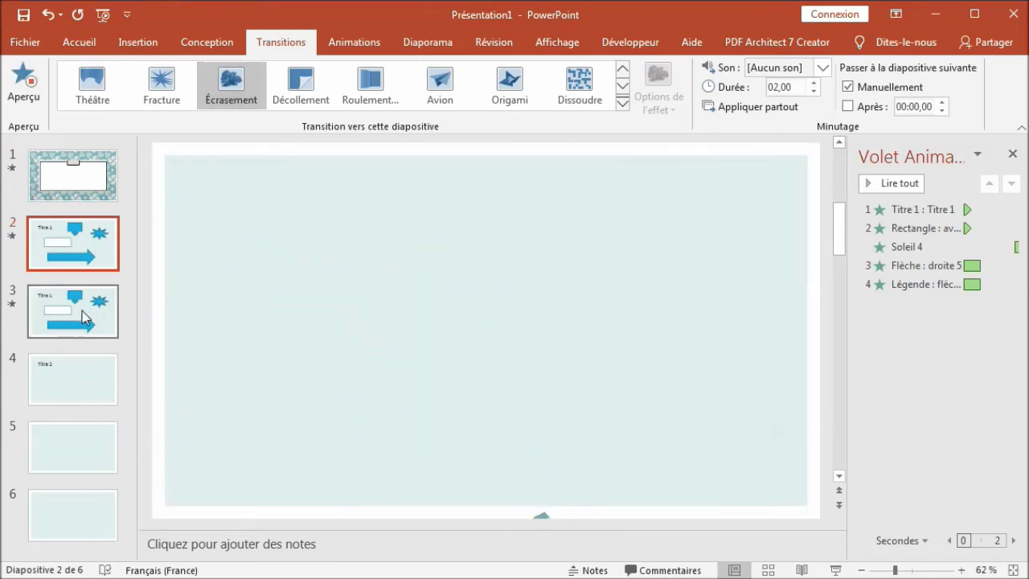
{"action": "left_click", "coordinate": [84, 318]}
{"action": "left_click", "coordinate": [623, 86]}
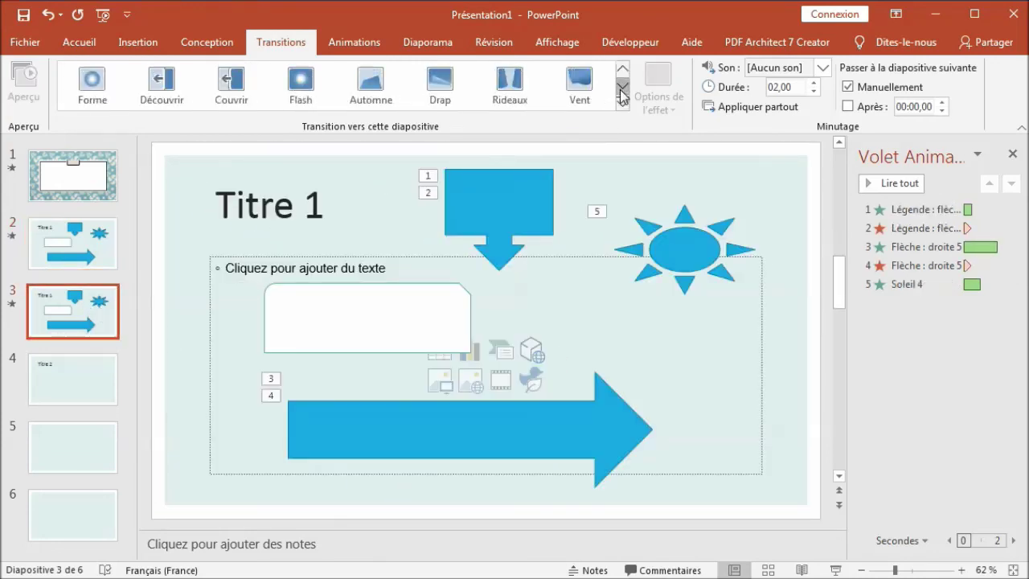
{"action": "left_click", "coordinate": [623, 86]}
{"action": "left_click", "coordinate": [435, 98]}
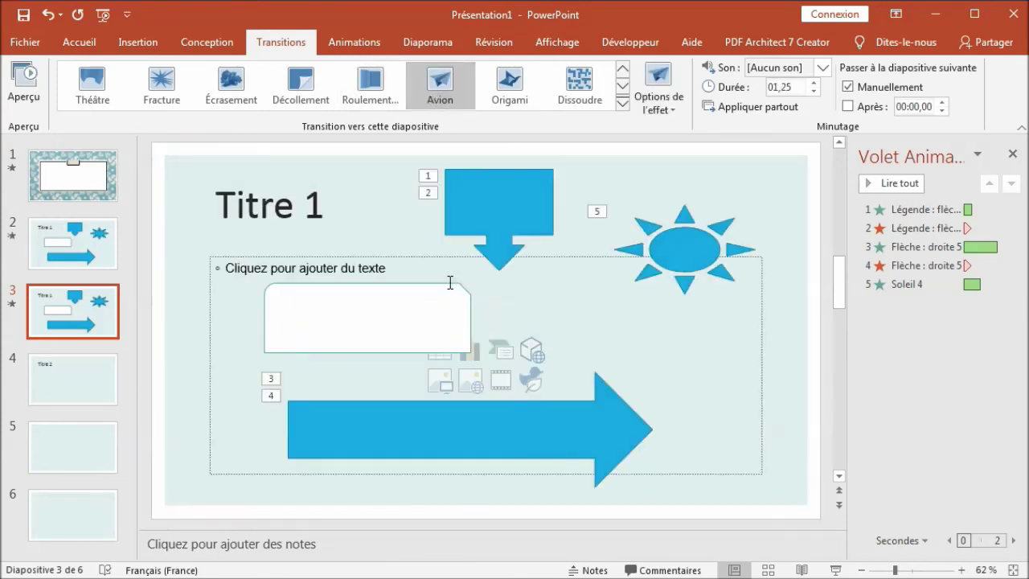
{"action": "left_click", "coordinate": [72, 176]}
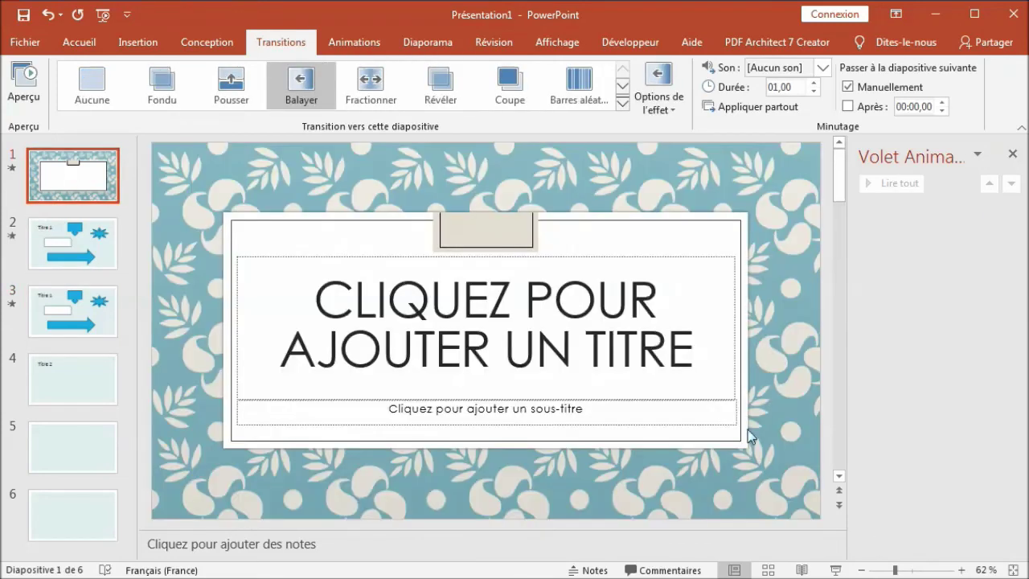
Play the slide show from the title slide, advance one slide to preview its transition, then exit
{"action": "left_click", "coordinate": [836, 570]}
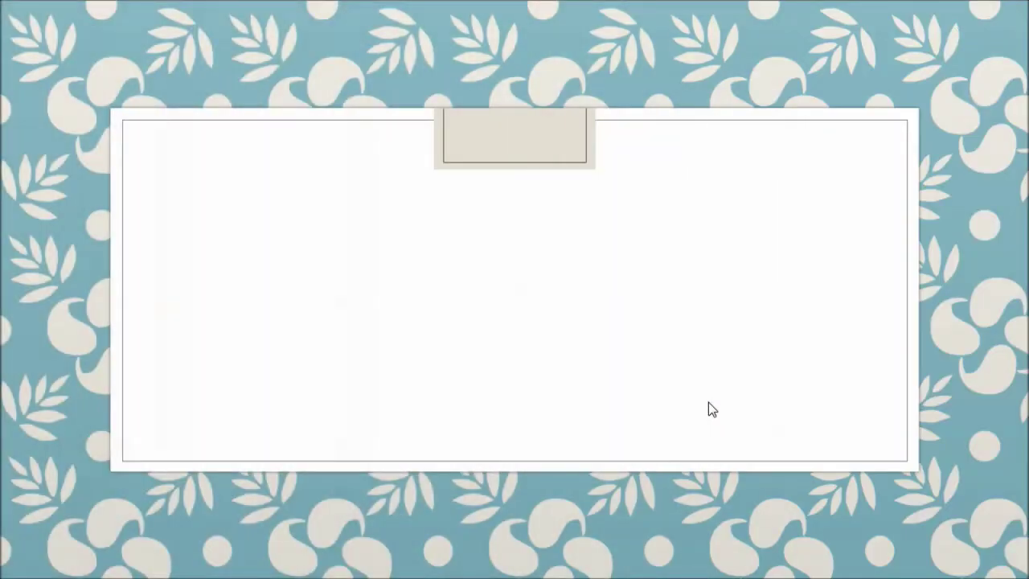
{"action": "left_click", "coordinate": [708, 403]}
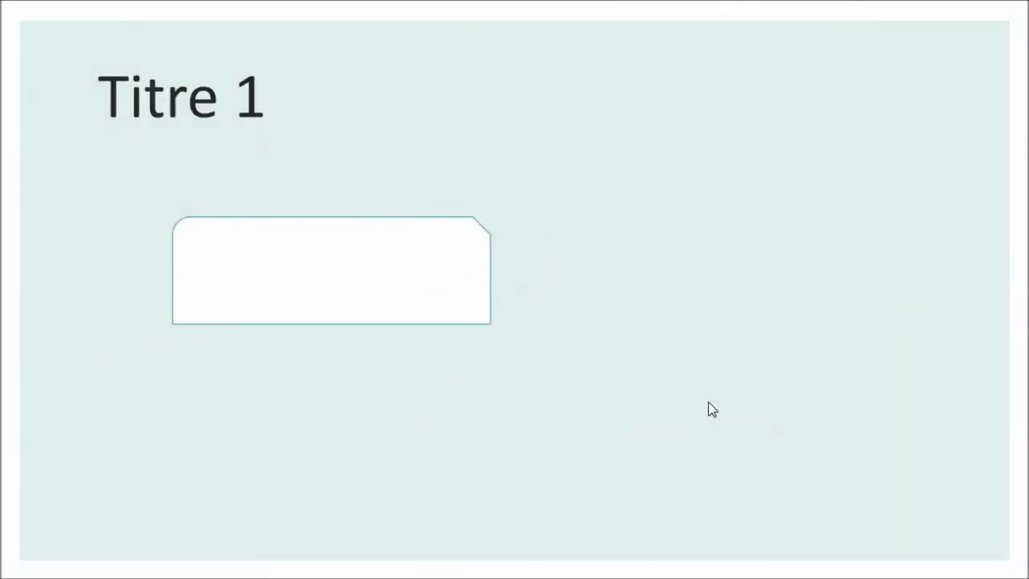
{"action": "key", "text": "Escape"}
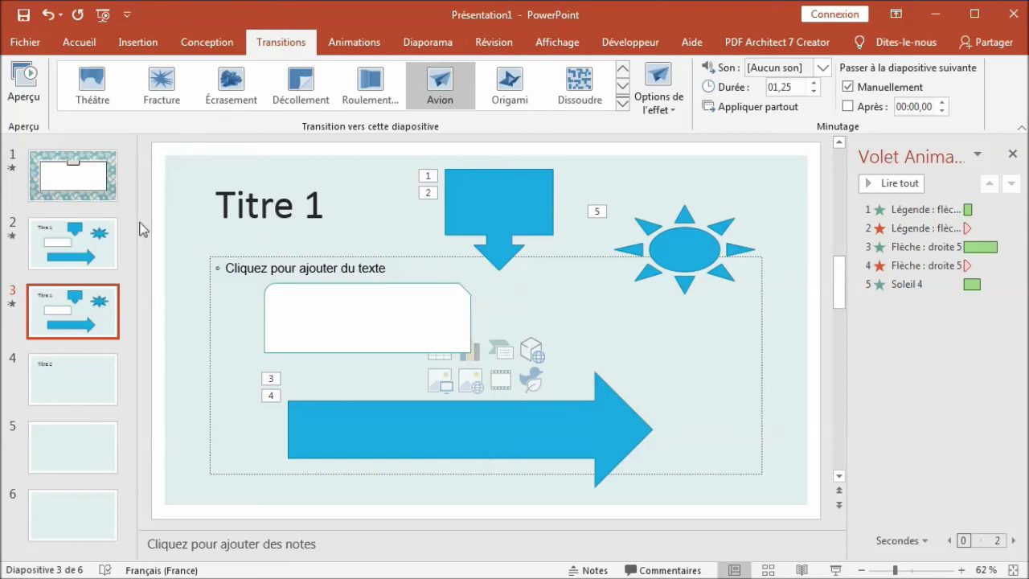
Apply the Barres aléatoires transition to slide 4
{"action": "left_click", "coordinate": [58, 366]}
{"action": "left_click", "coordinate": [558, 90]}
{"action": "left_click", "coordinate": [138, 42]}
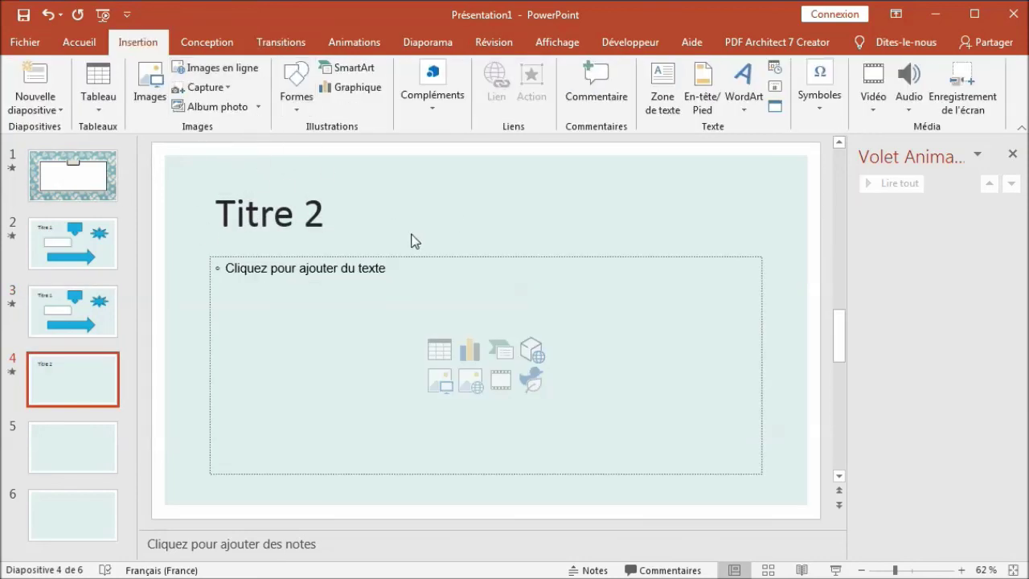